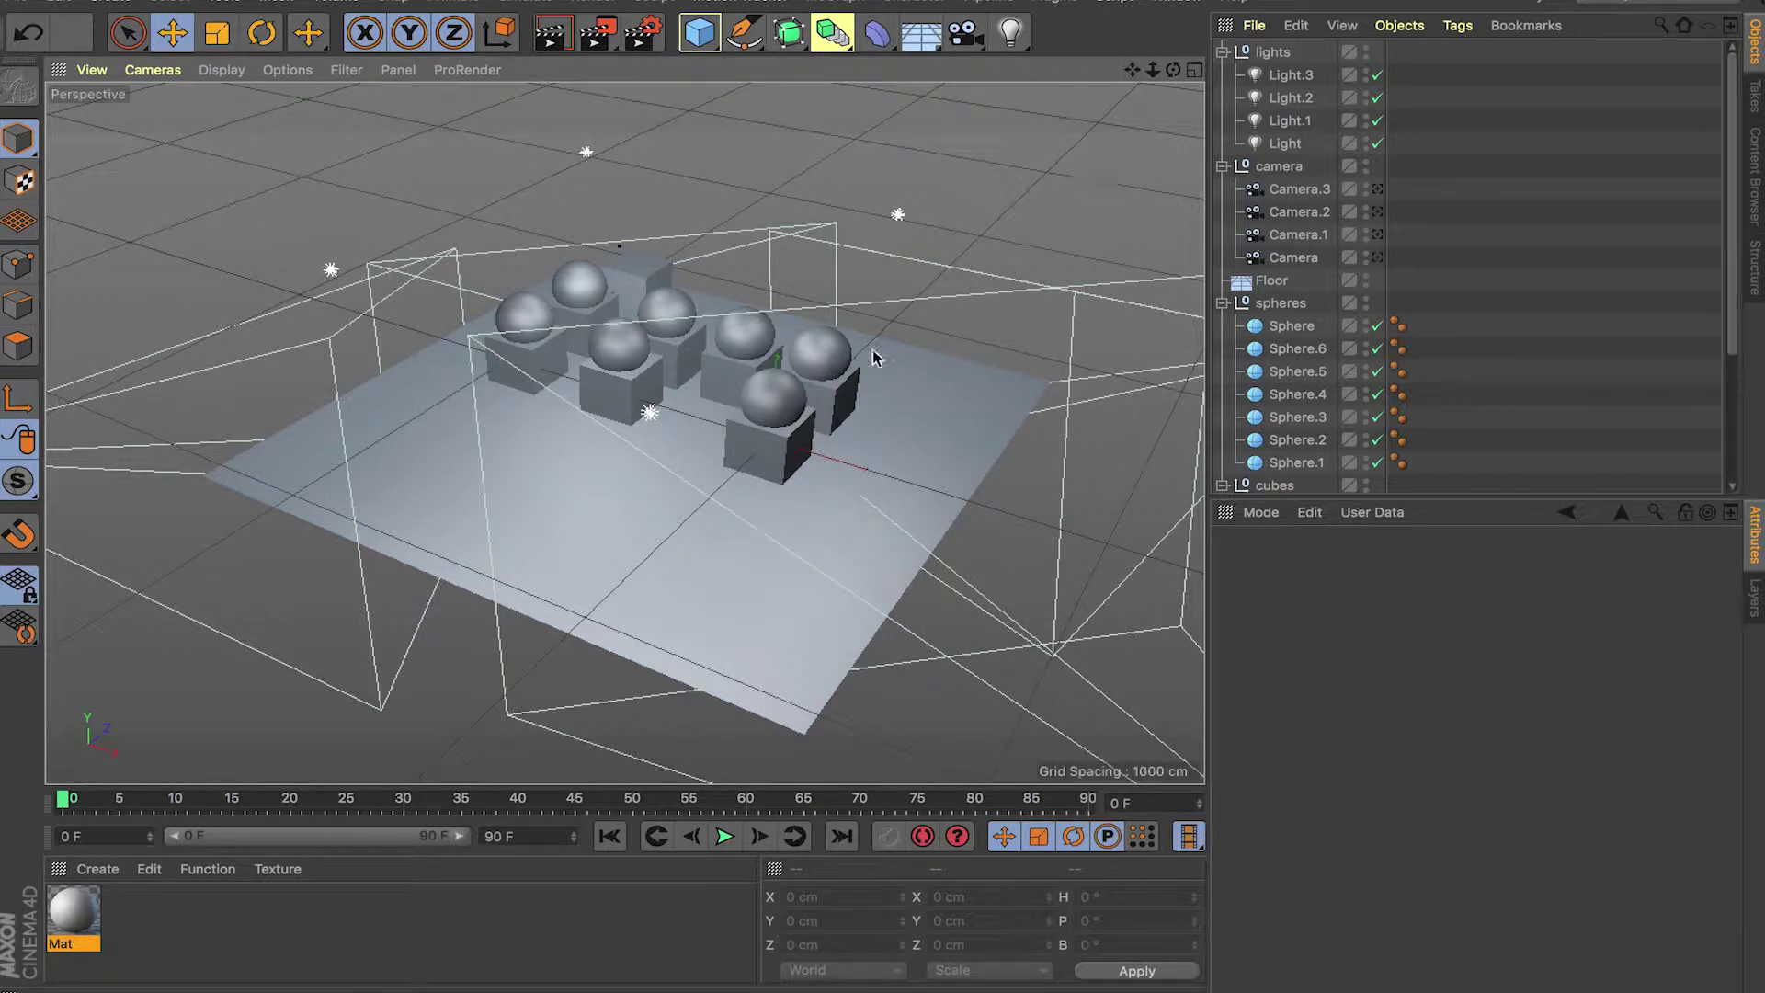
# Step: Inspect a sphere, Cube.4, Floor, Cube.6, Sphere.3 and the Camera, then show the Layer Manager
pyautogui.click(821, 359)
pyautogui.click(648, 373)
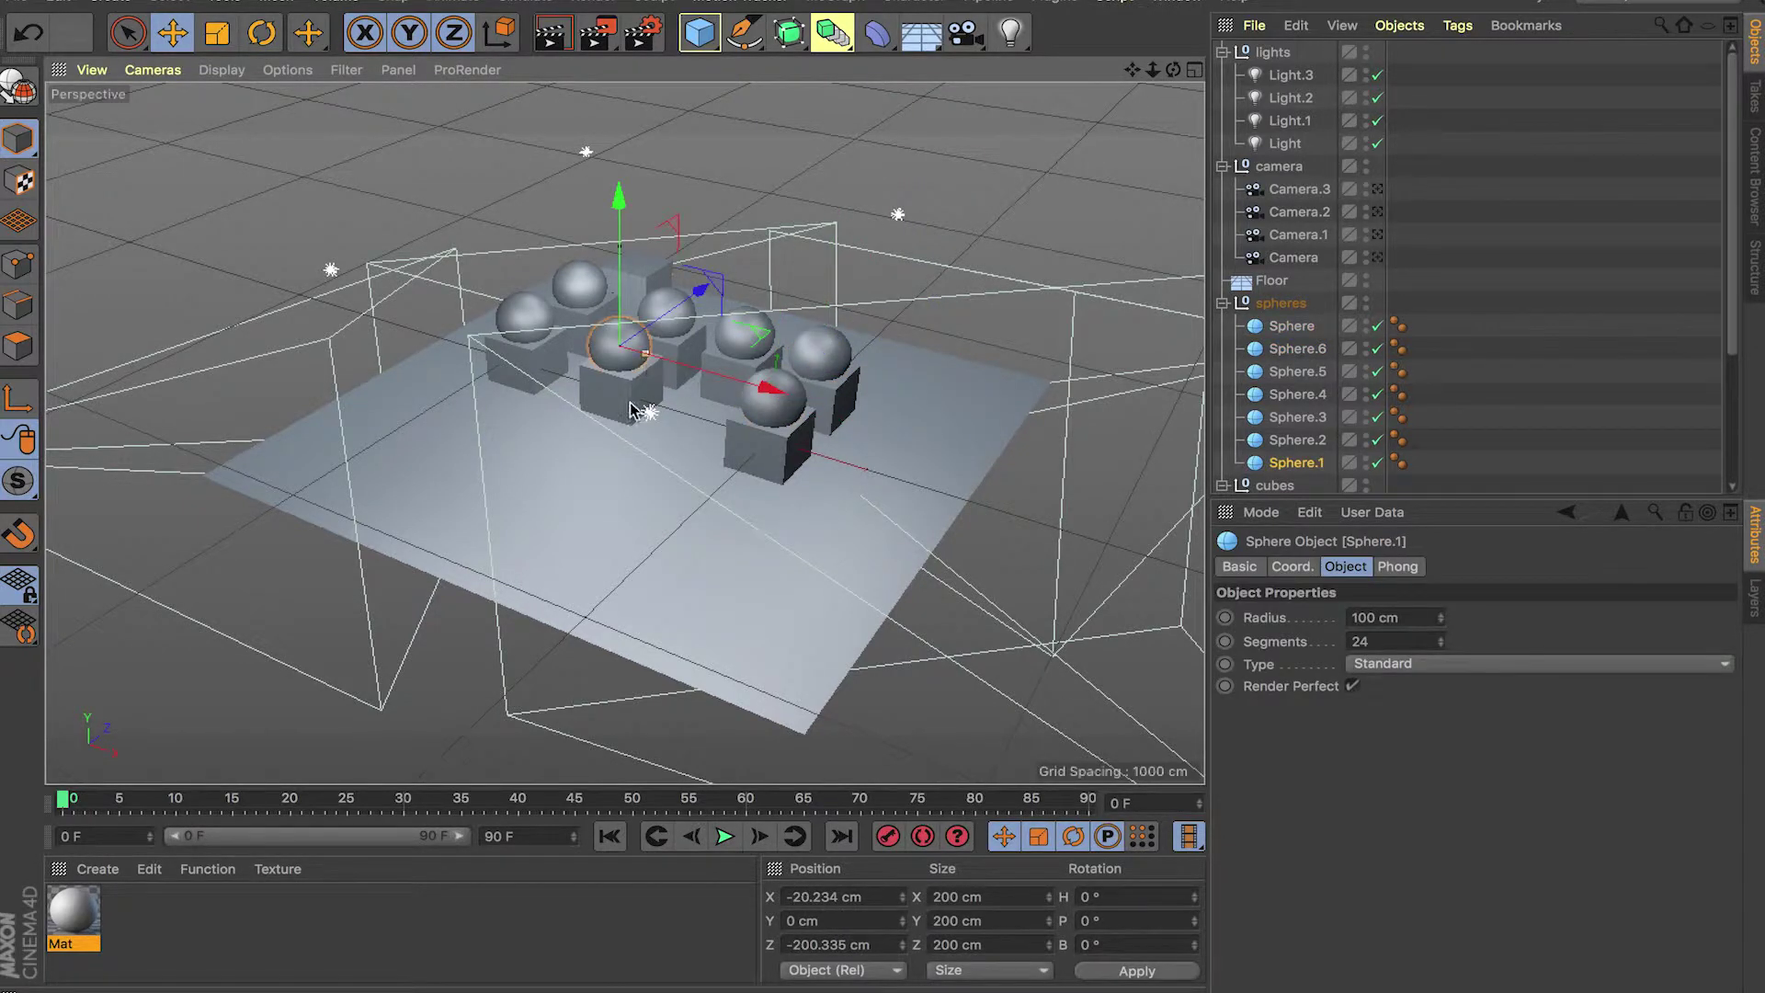
pyautogui.click(631, 466)
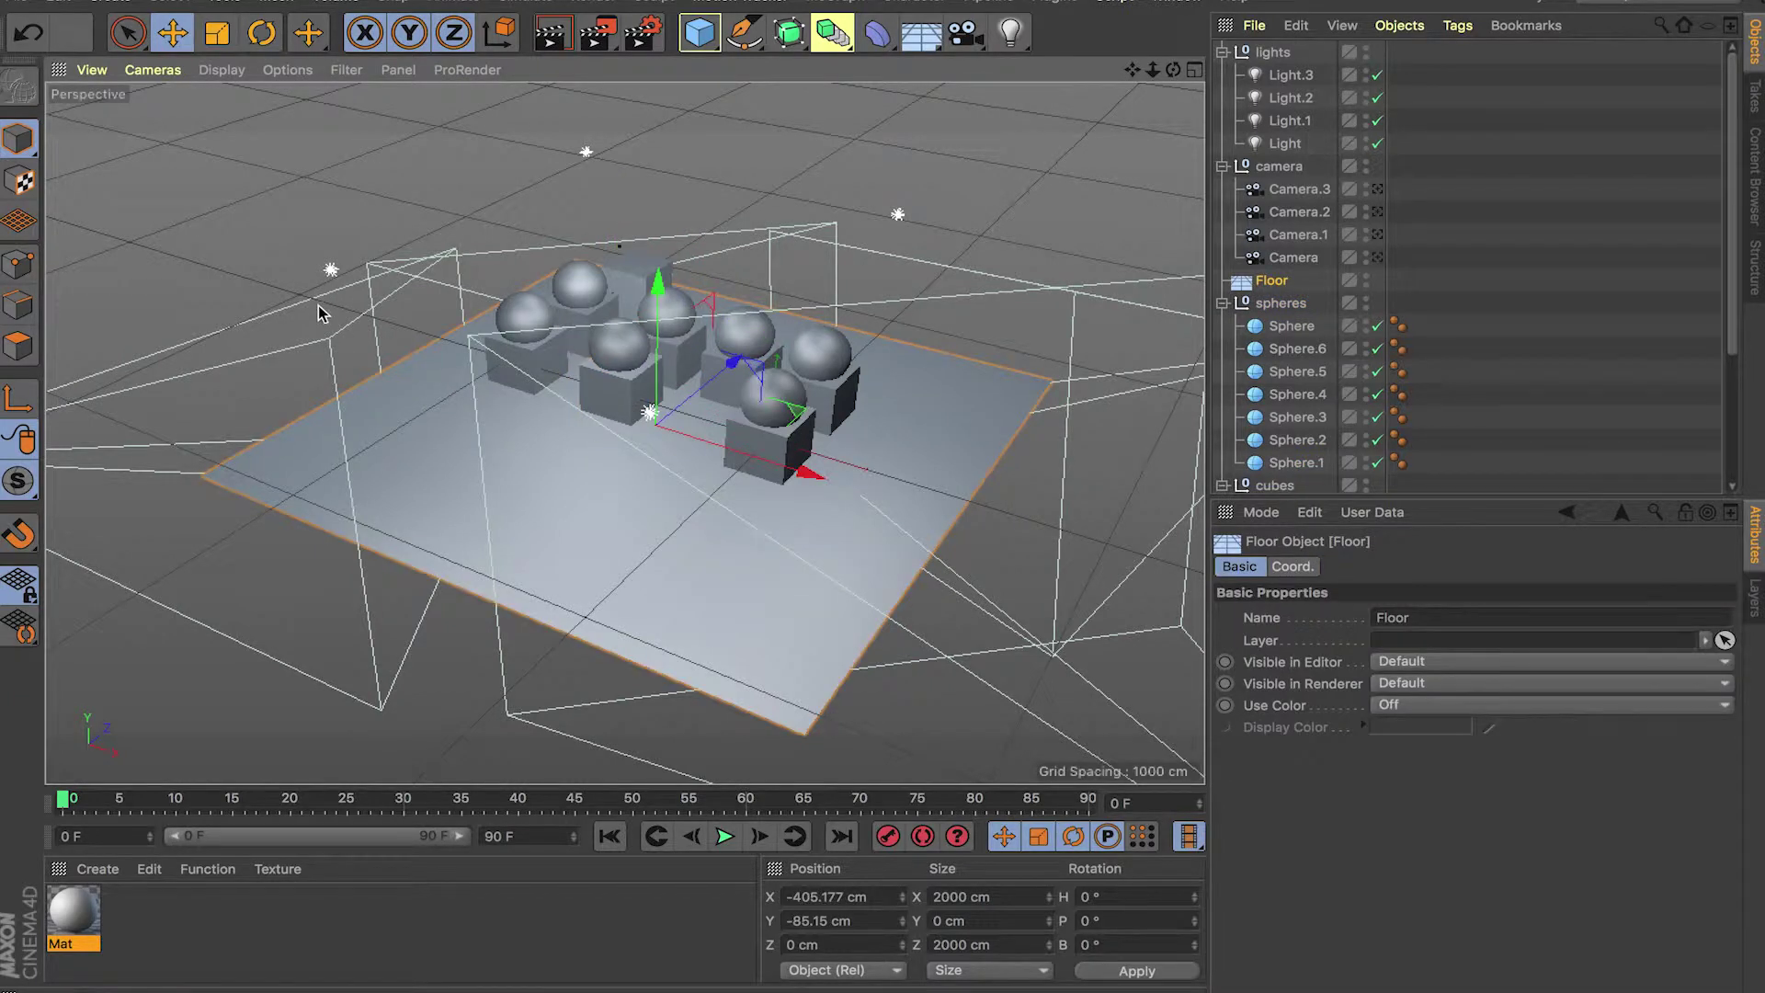
pyautogui.click(643, 183)
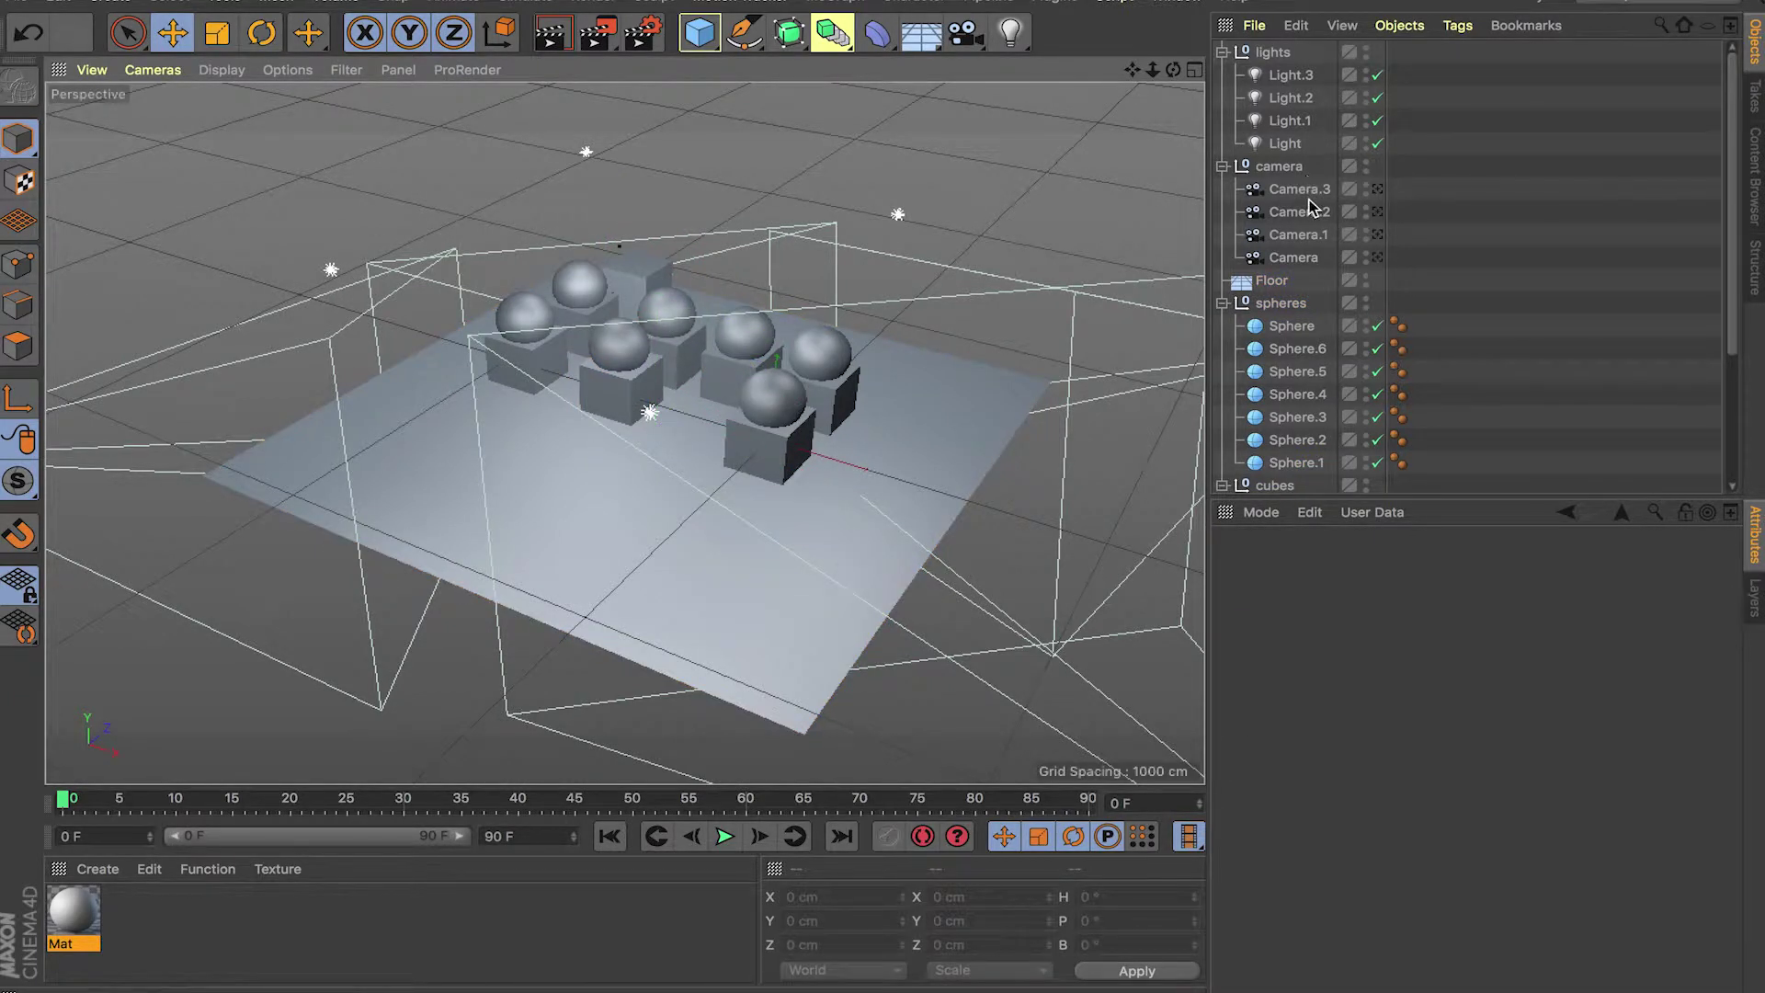
pyautogui.scroll(-5, 1263, 324)
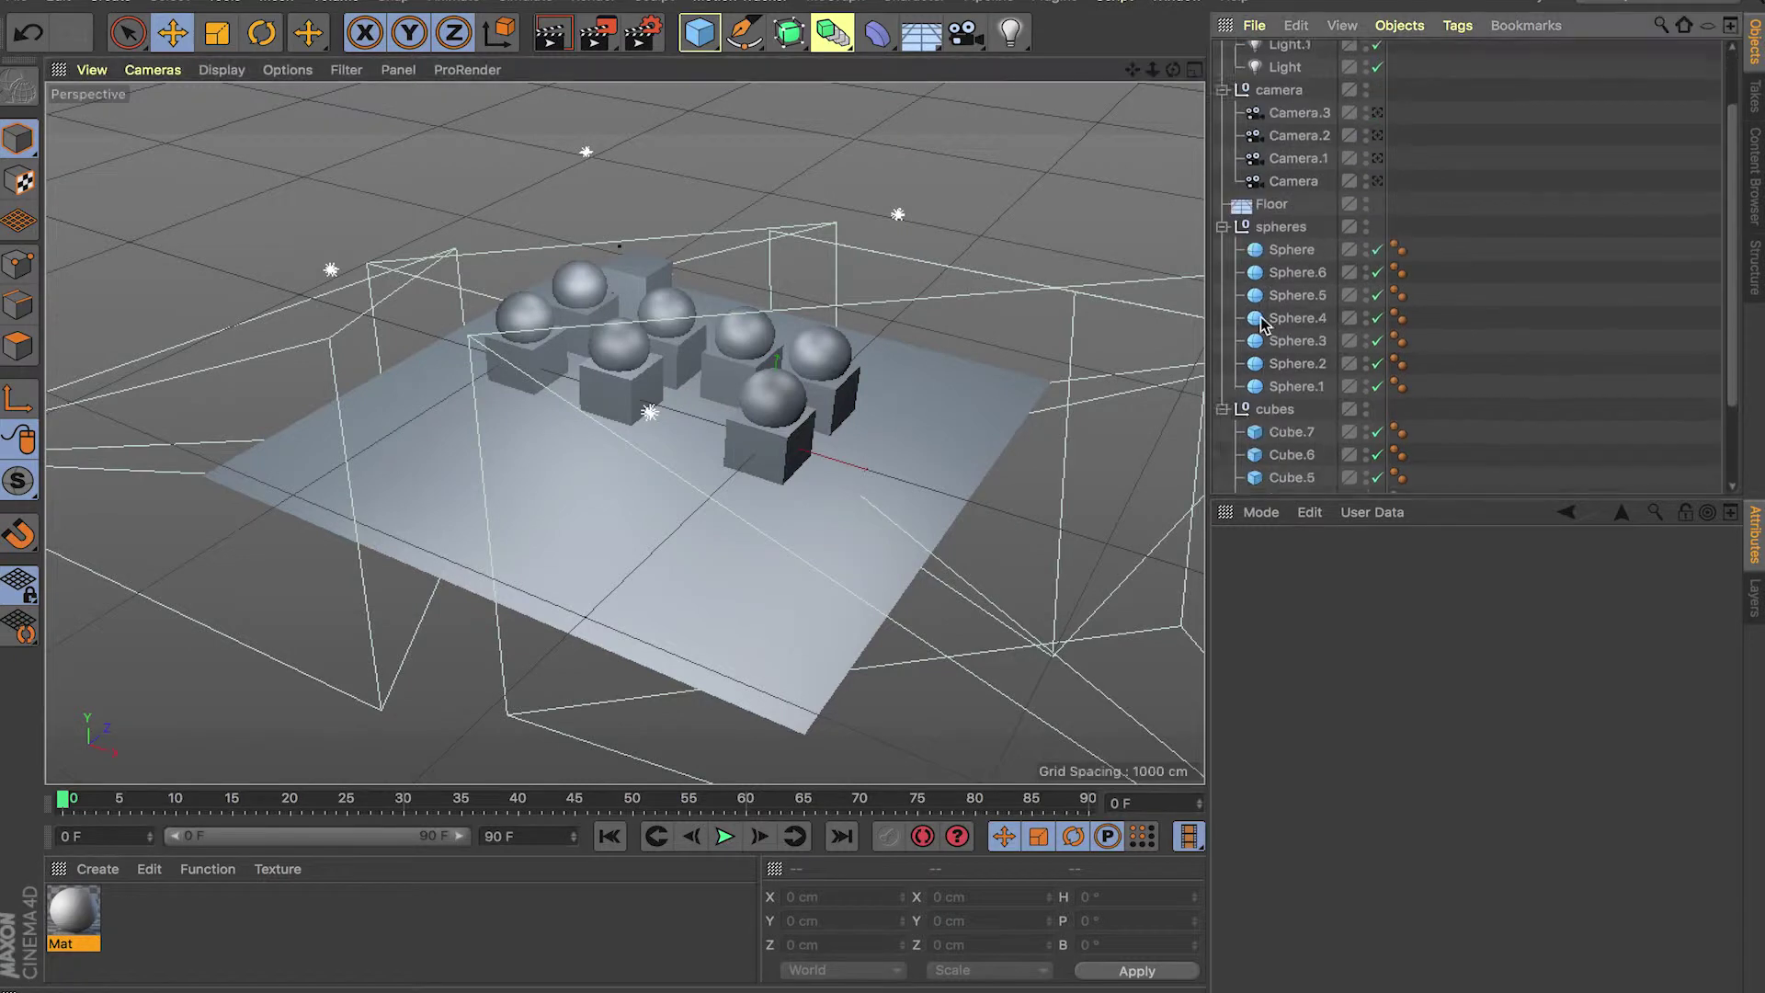
pyautogui.click(1297, 350)
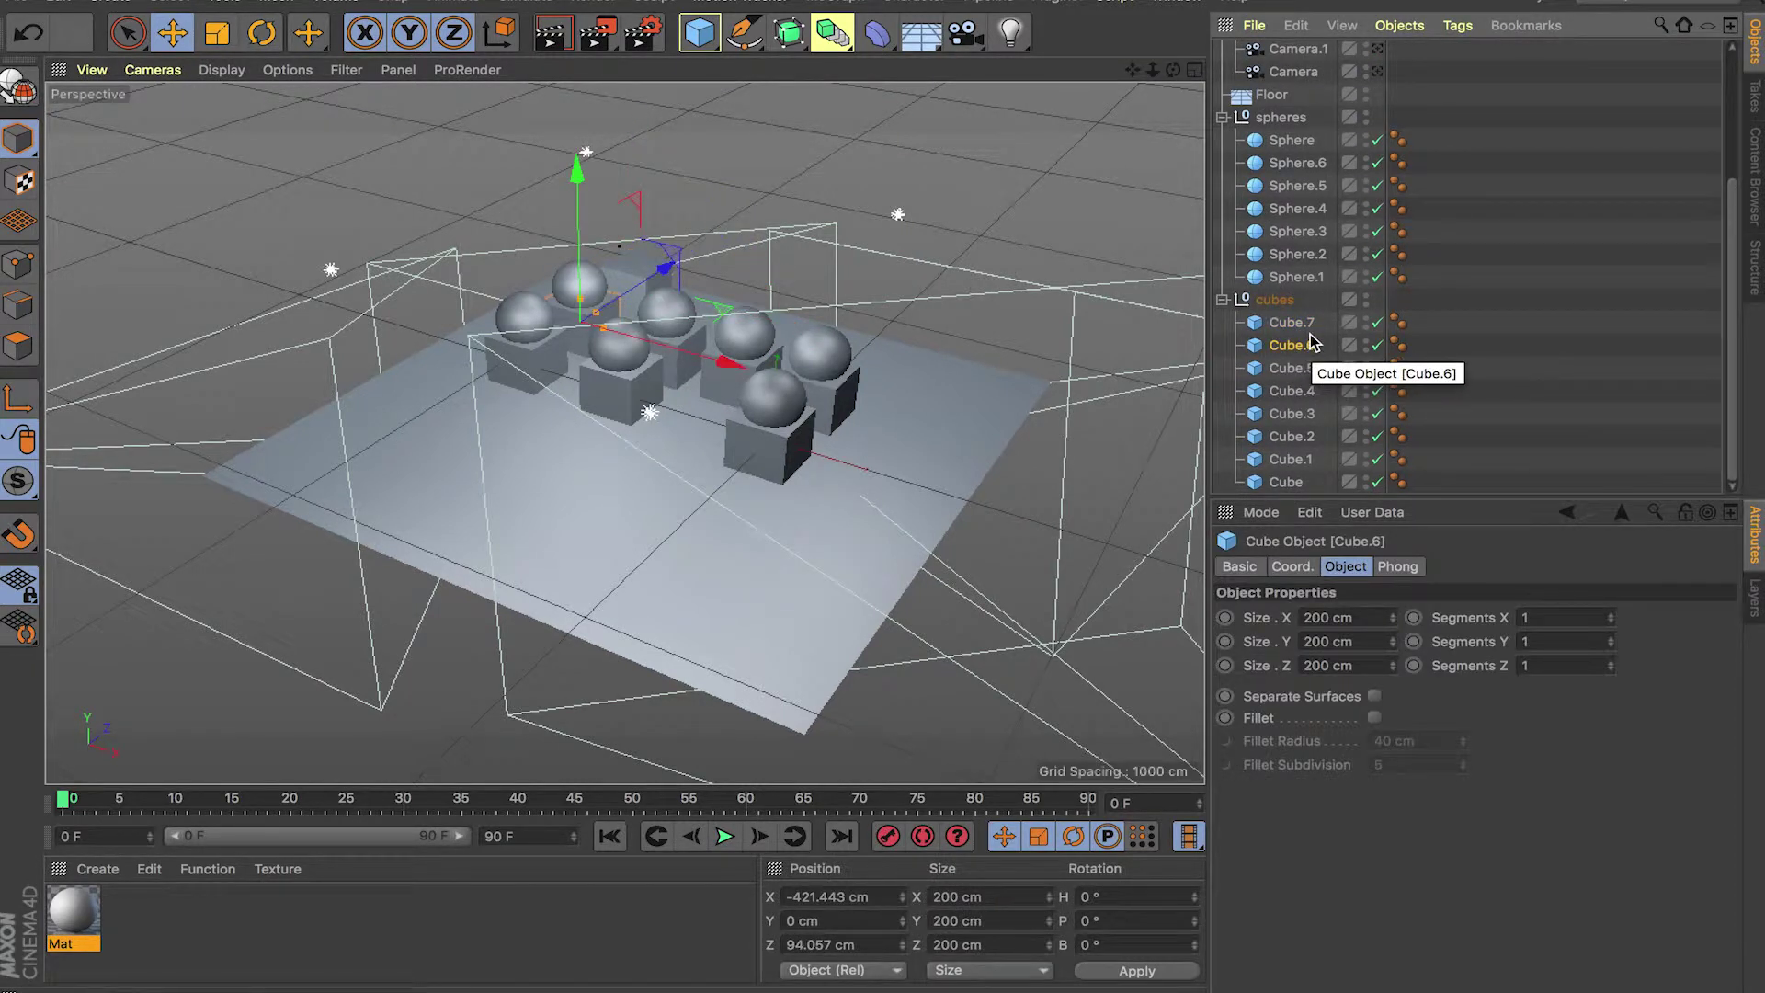
pyautogui.click(725, 144)
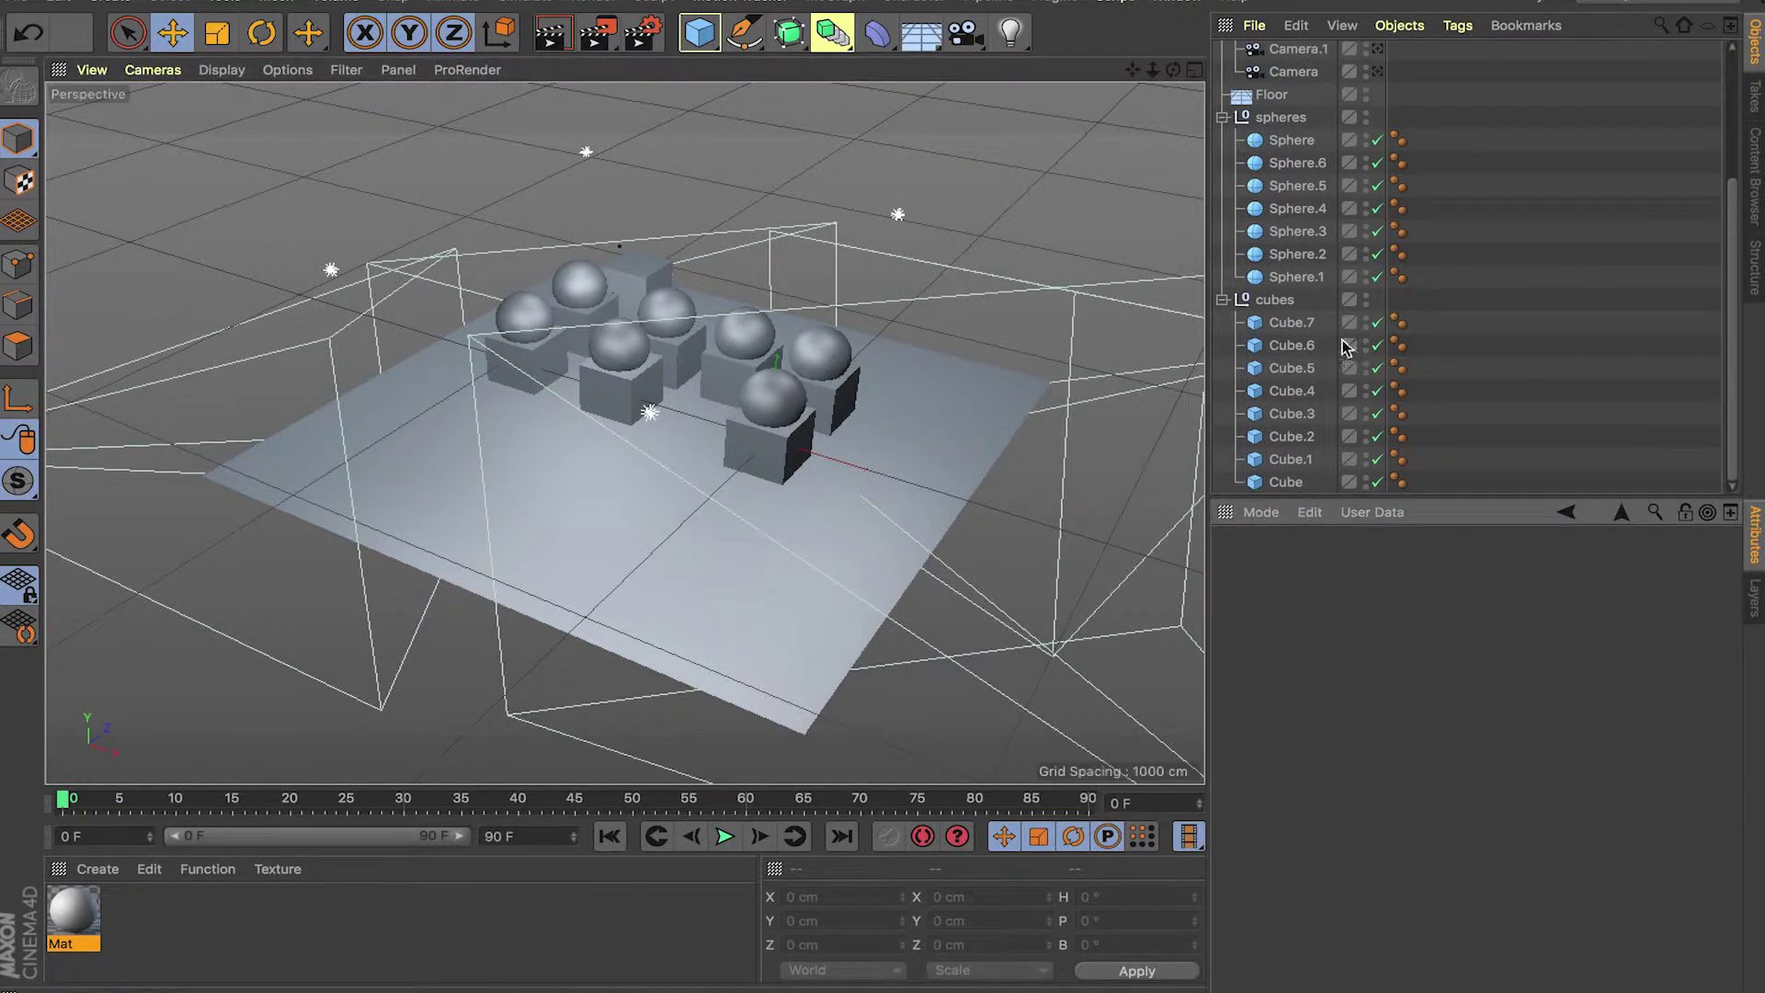
pyautogui.click(1297, 233)
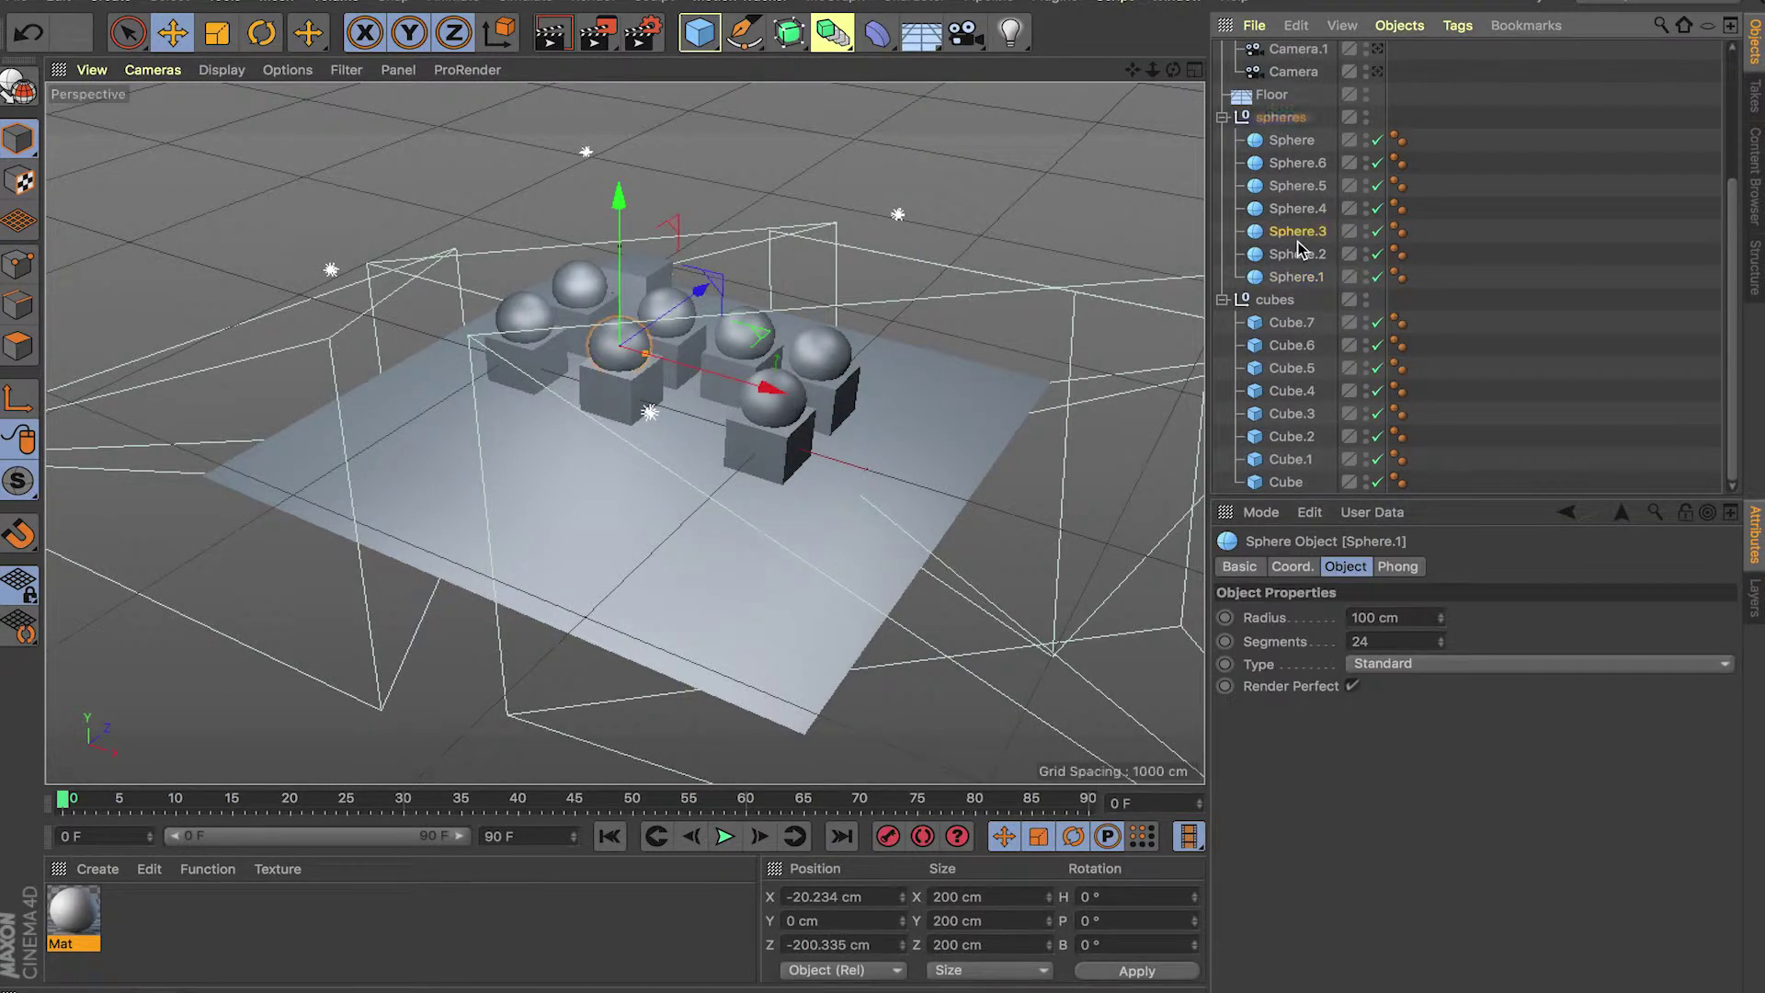
pyautogui.click(1294, 74)
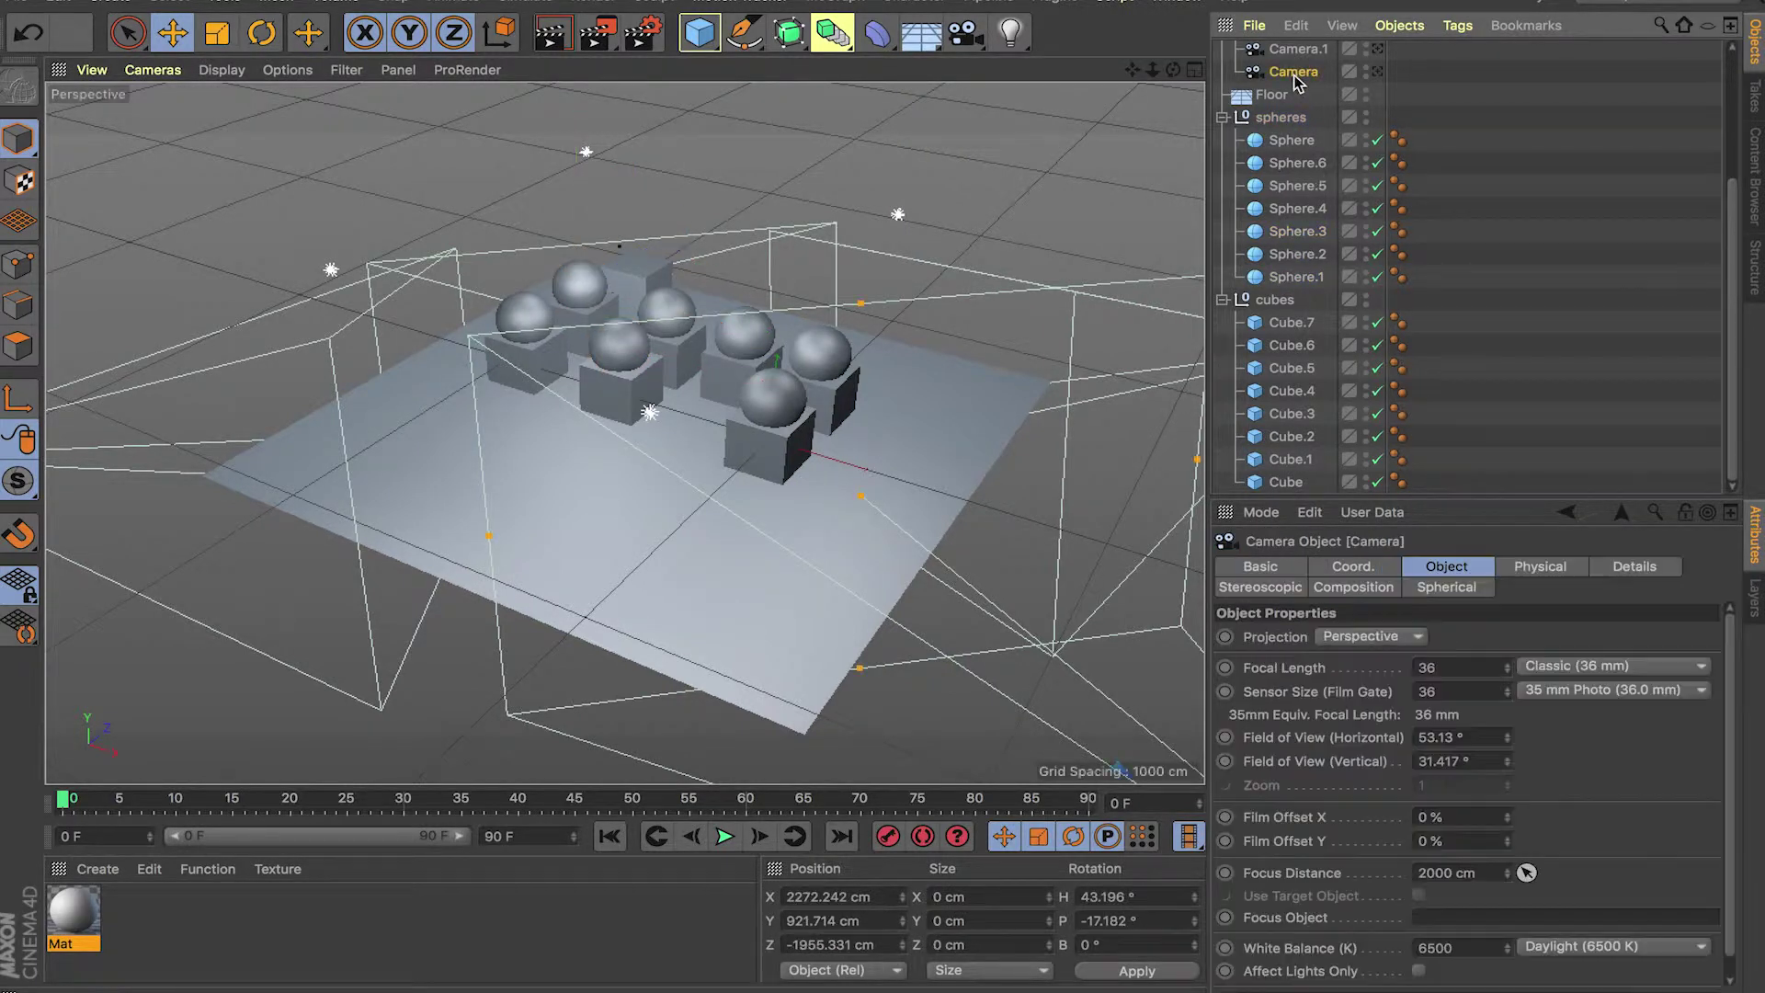
pyautogui.click(1756, 603)
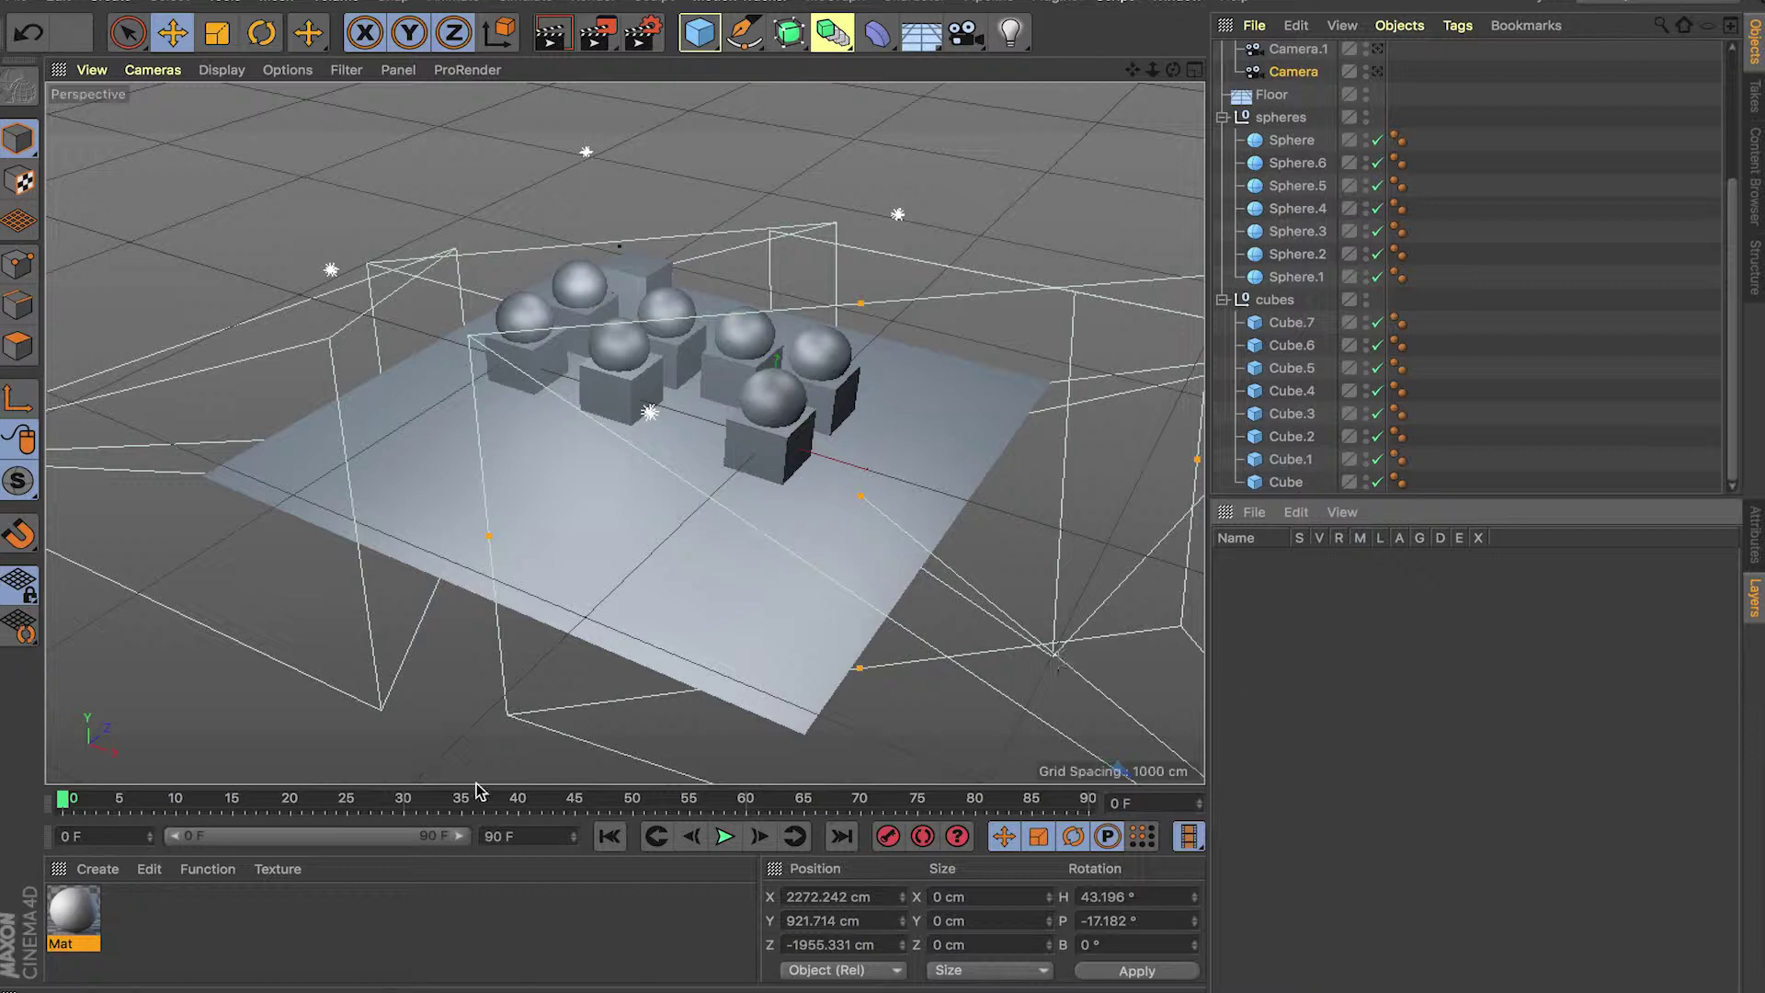
# Step: Add a new layer in the empty Layer Manager and name it 'floor'
pyautogui.doubleClick(172, 938)
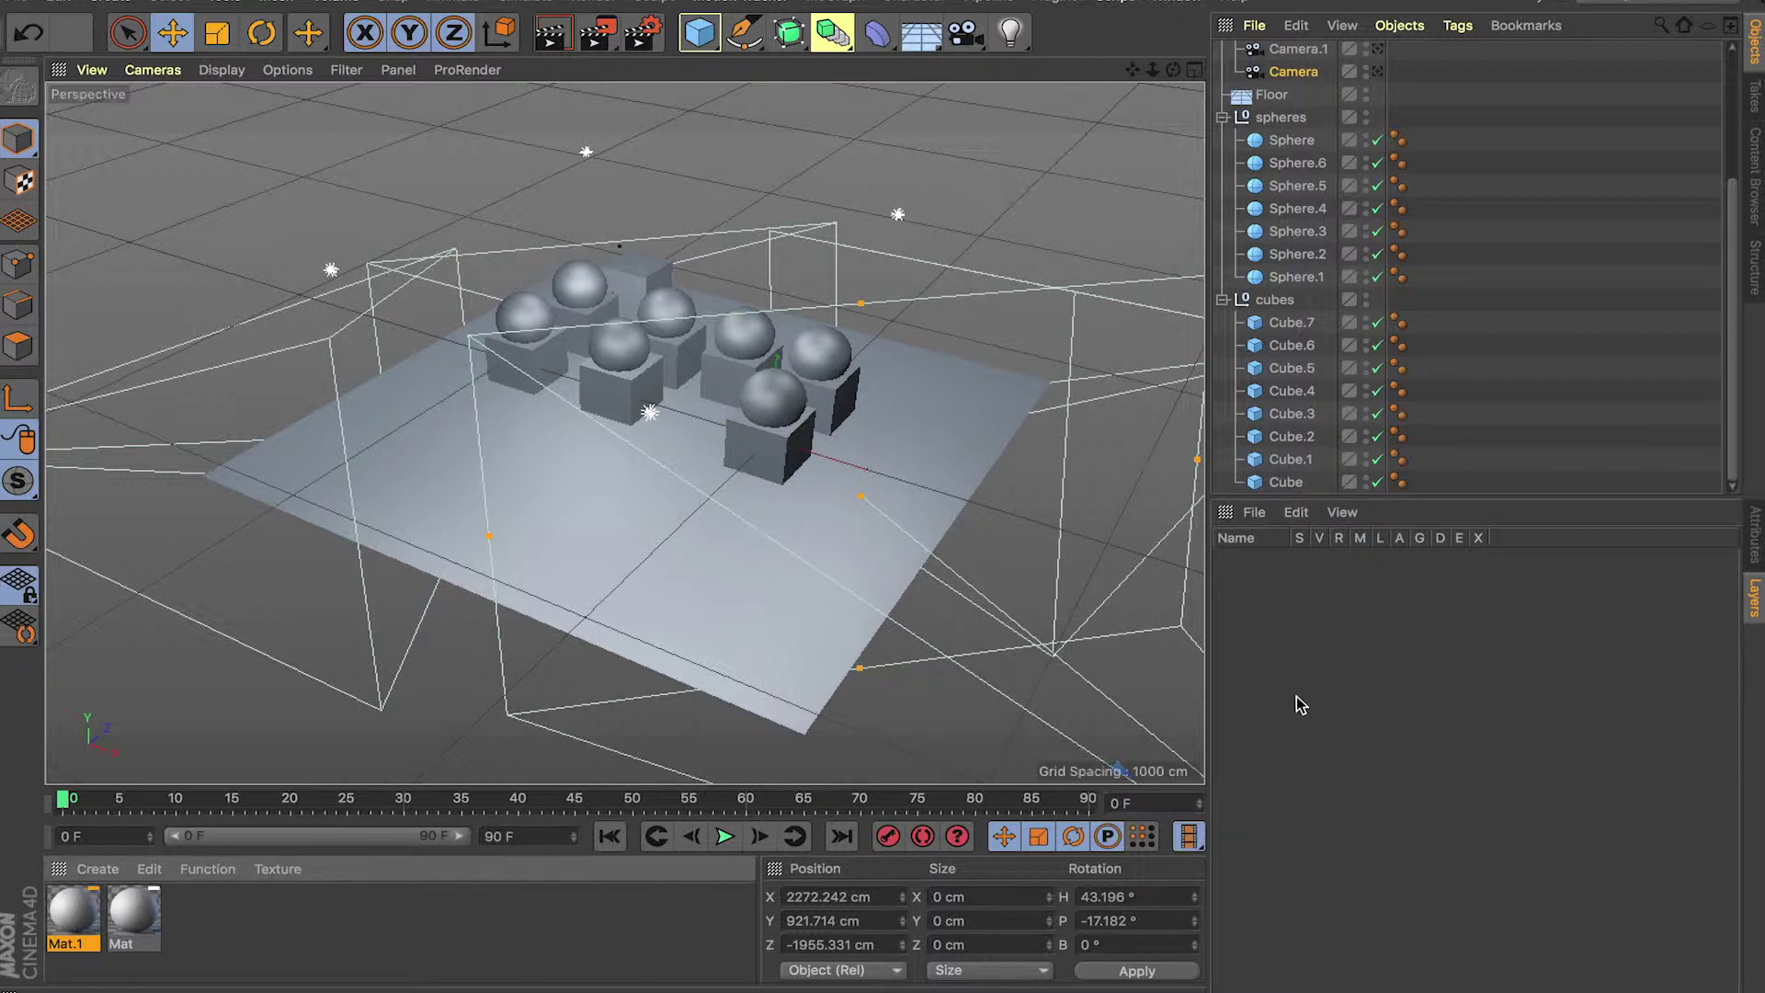
pyautogui.doubleClick(1366, 673)
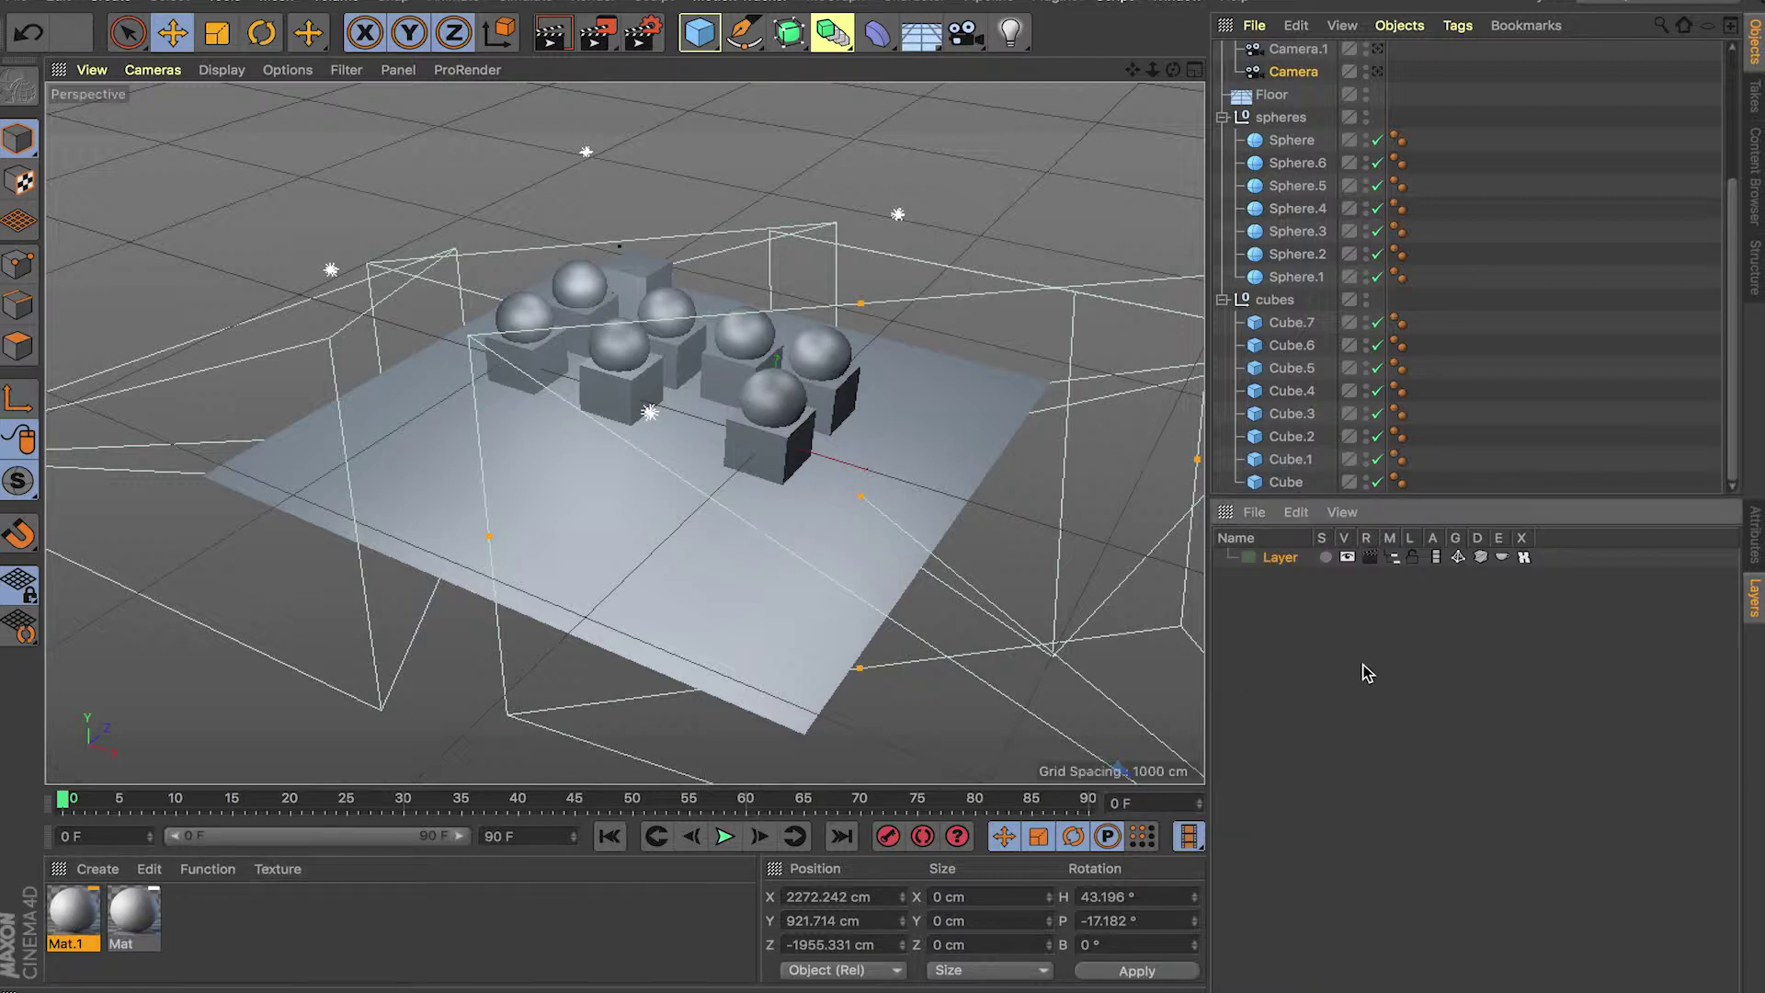
pyautogui.doubleClick(1281, 558)
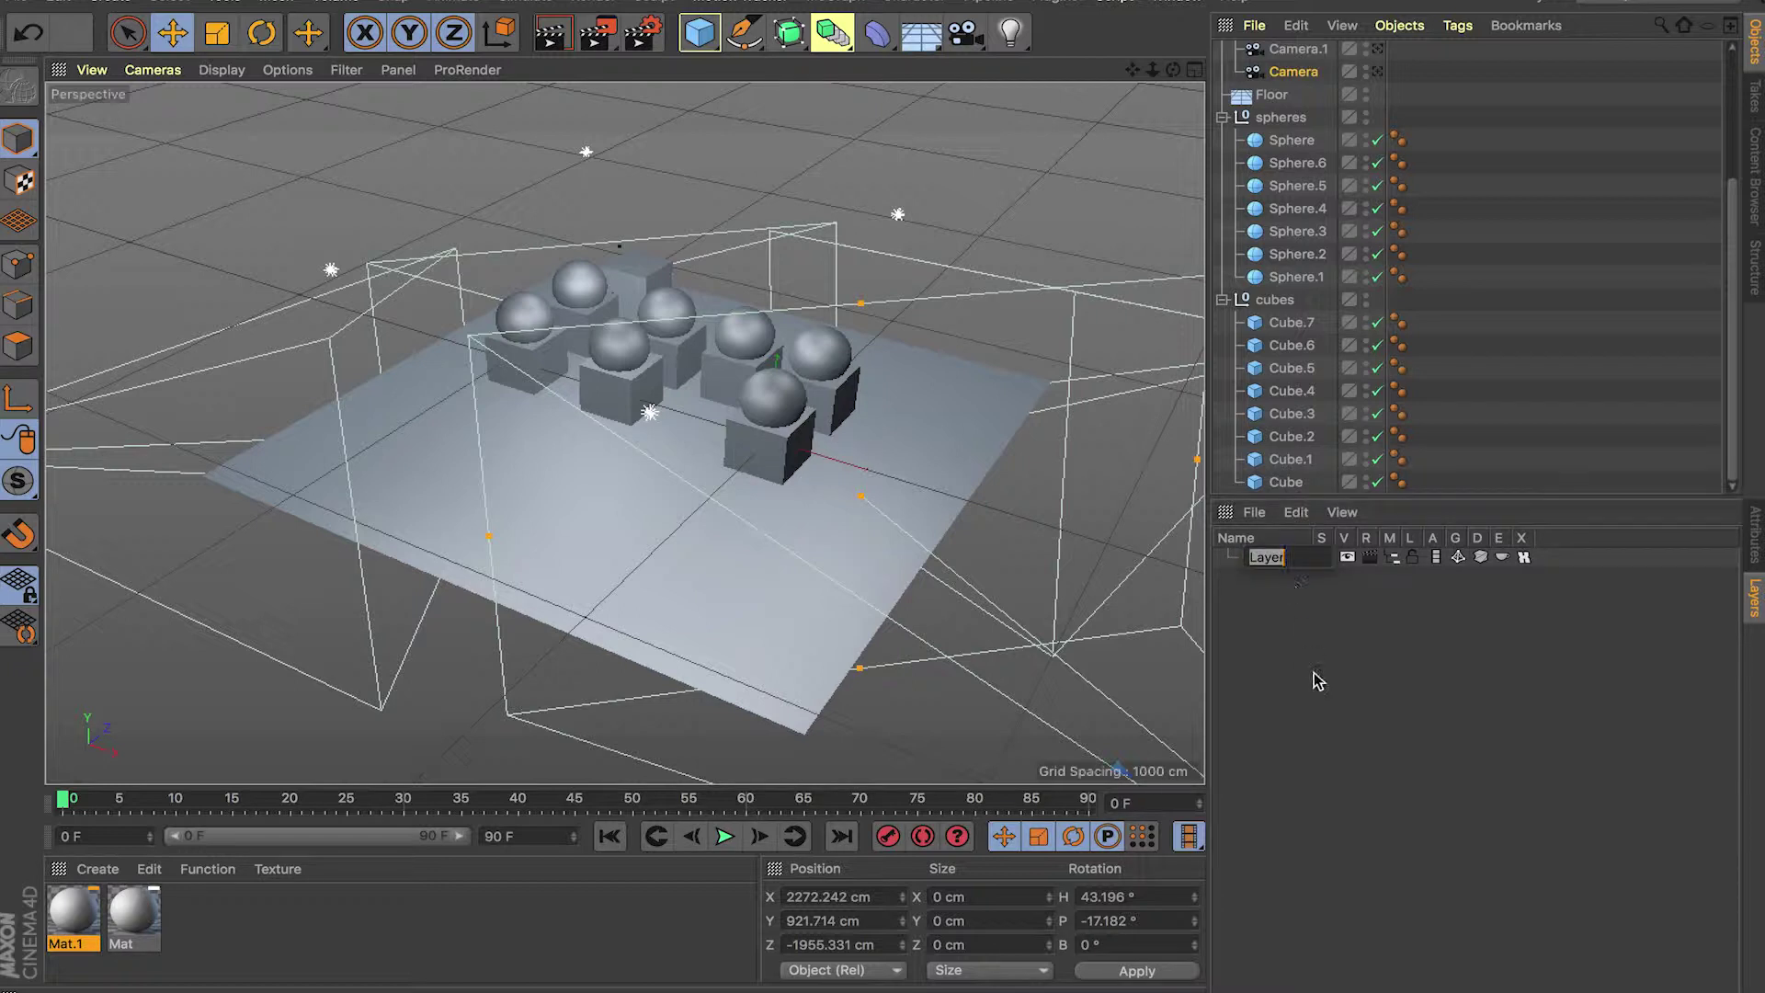
pyautogui.write('floor')
pyautogui.press('Return')
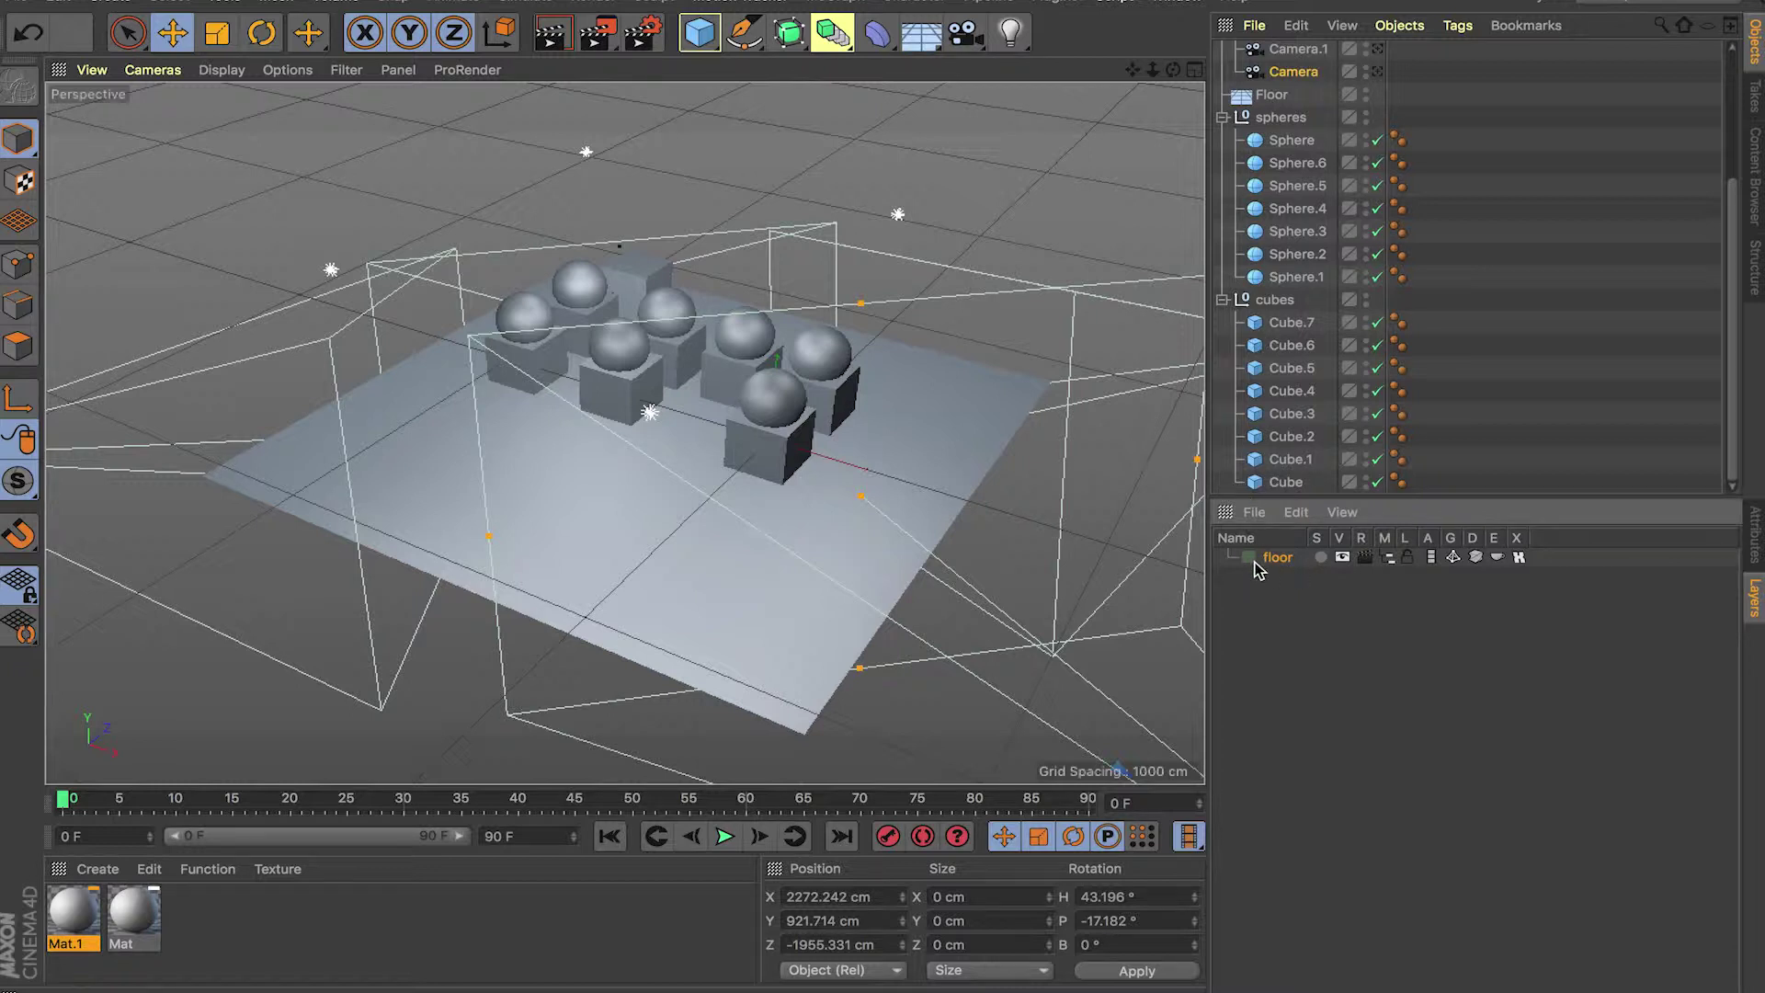
pyautogui.scroll(4, 1338, 392)
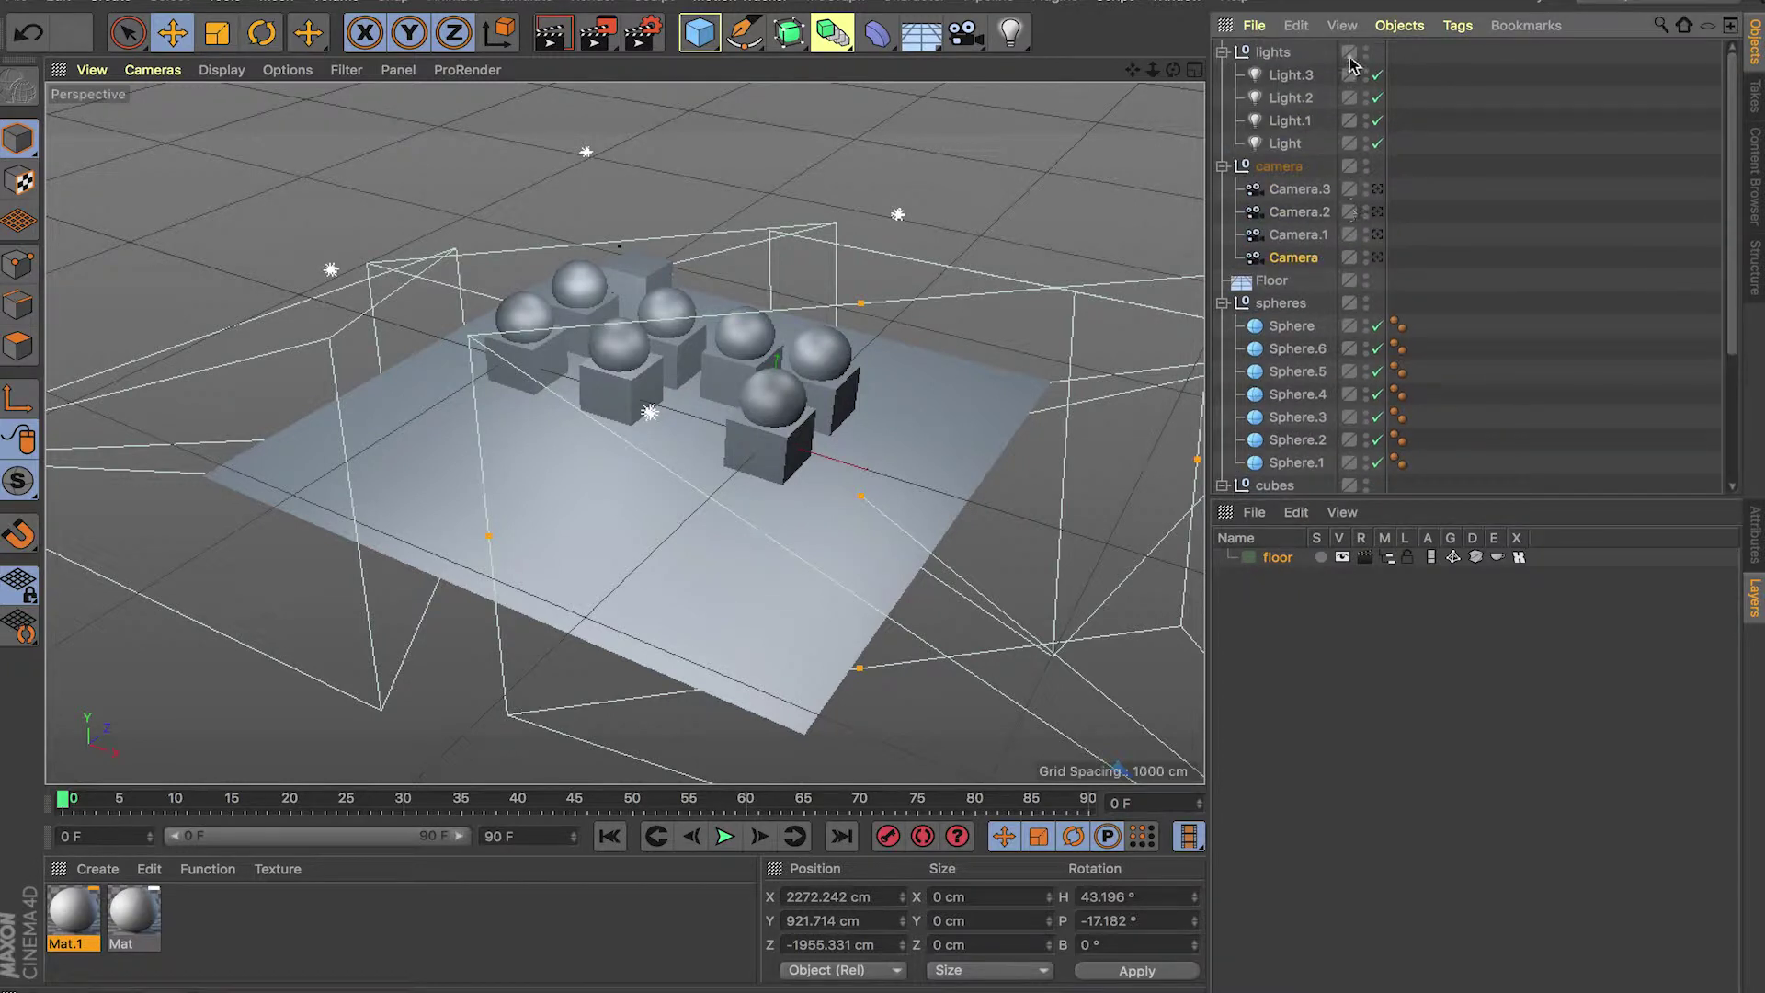
pyautogui.scroll(-4, 1292, 276)
pyautogui.scroll(4, 1339, 295)
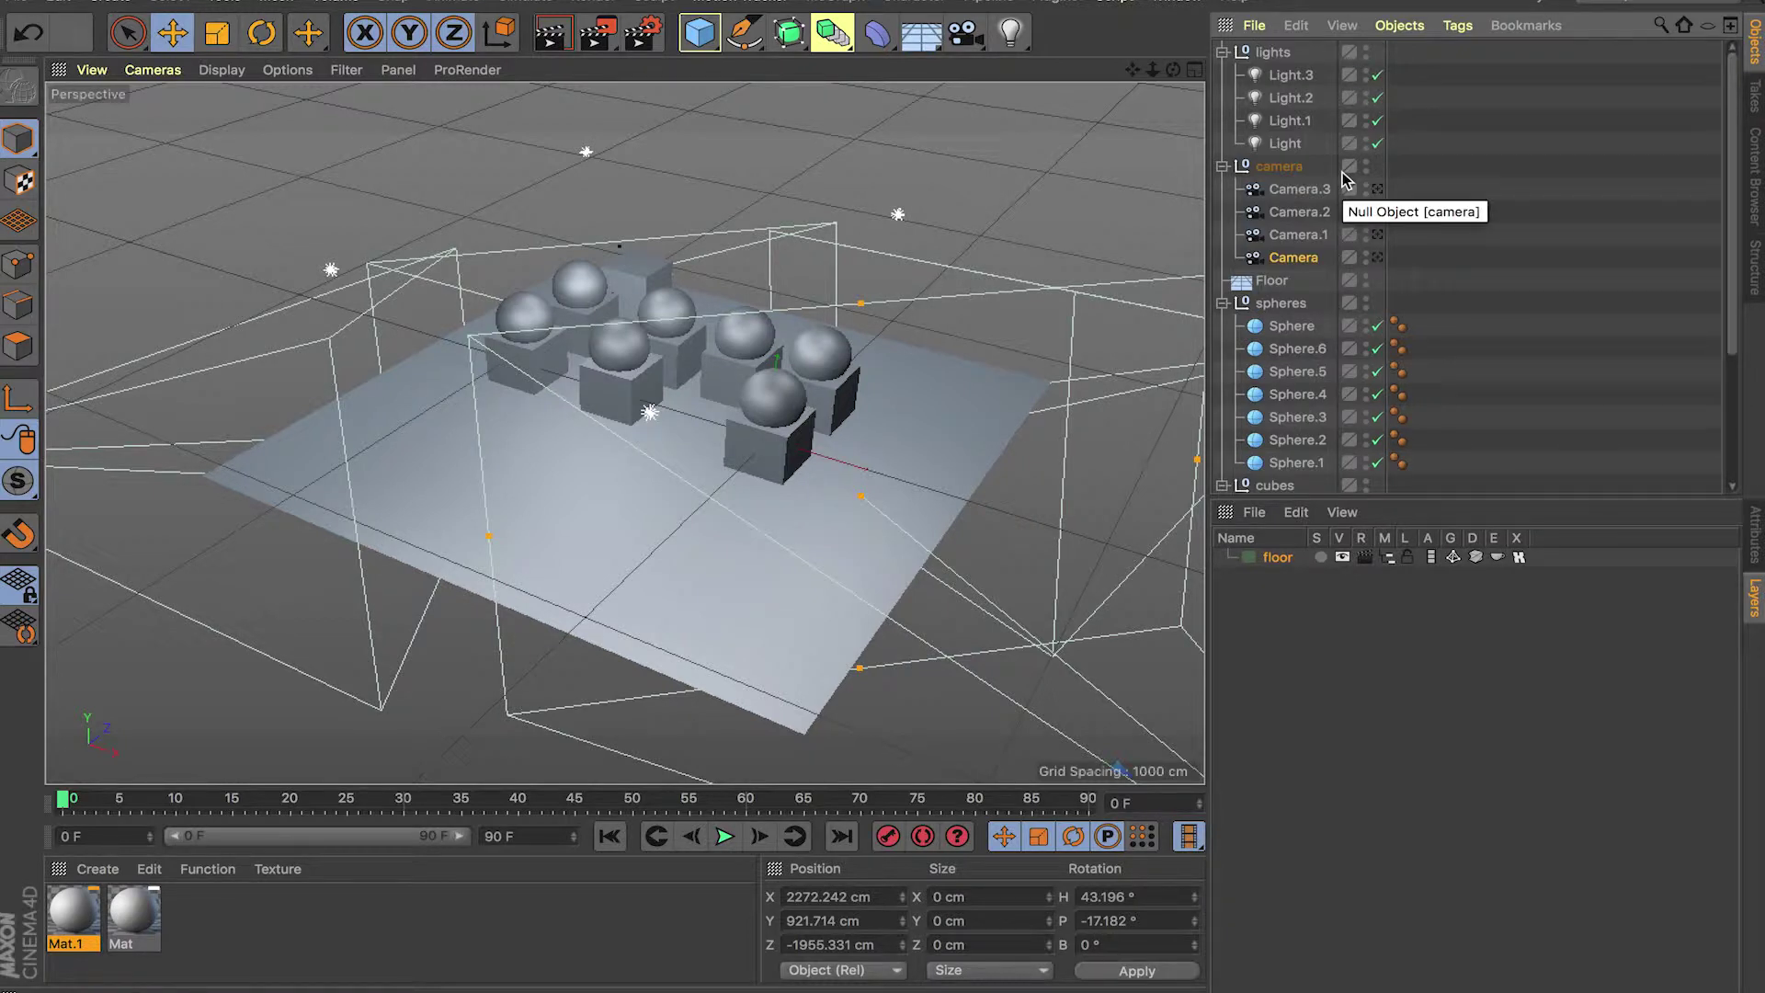
pyautogui.scroll(-1, 1342, 184)
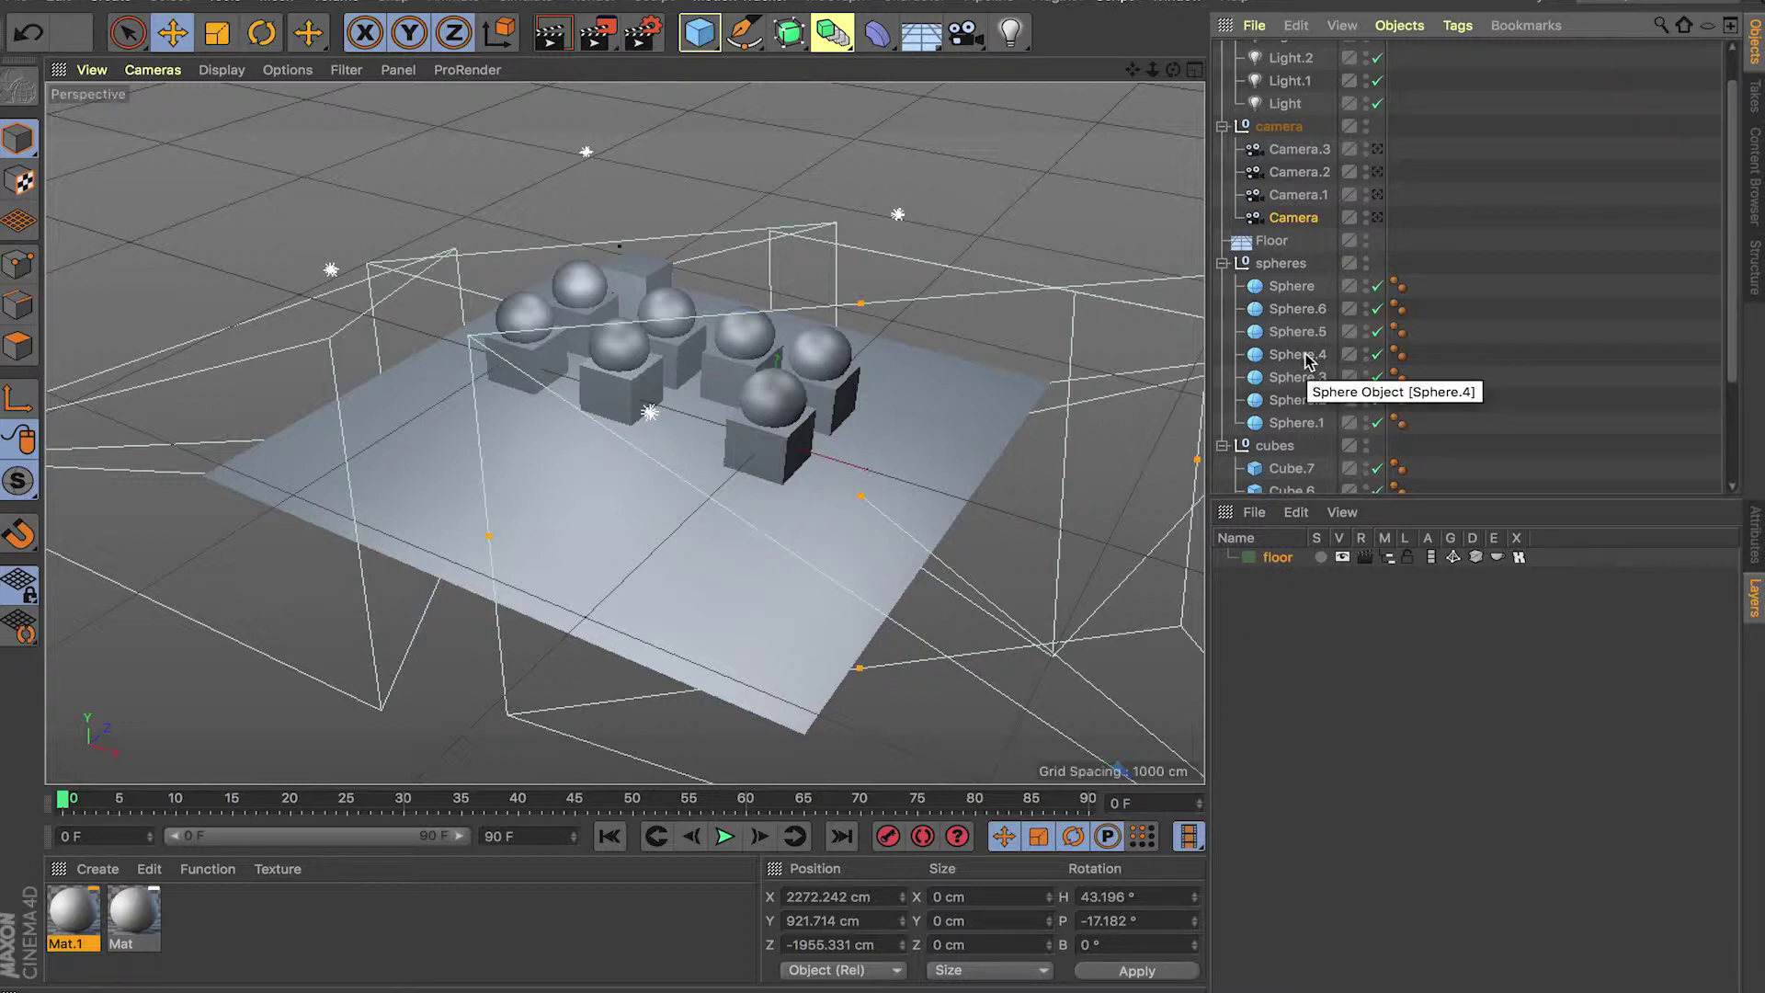
# Step: Assign the Floor object to the floor layer, then open the Layer Manager's File menu
pyautogui.click(1279, 244)
pyautogui.click(1348, 243)
pyautogui.click(1348, 247)
pyautogui.click(1348, 246)
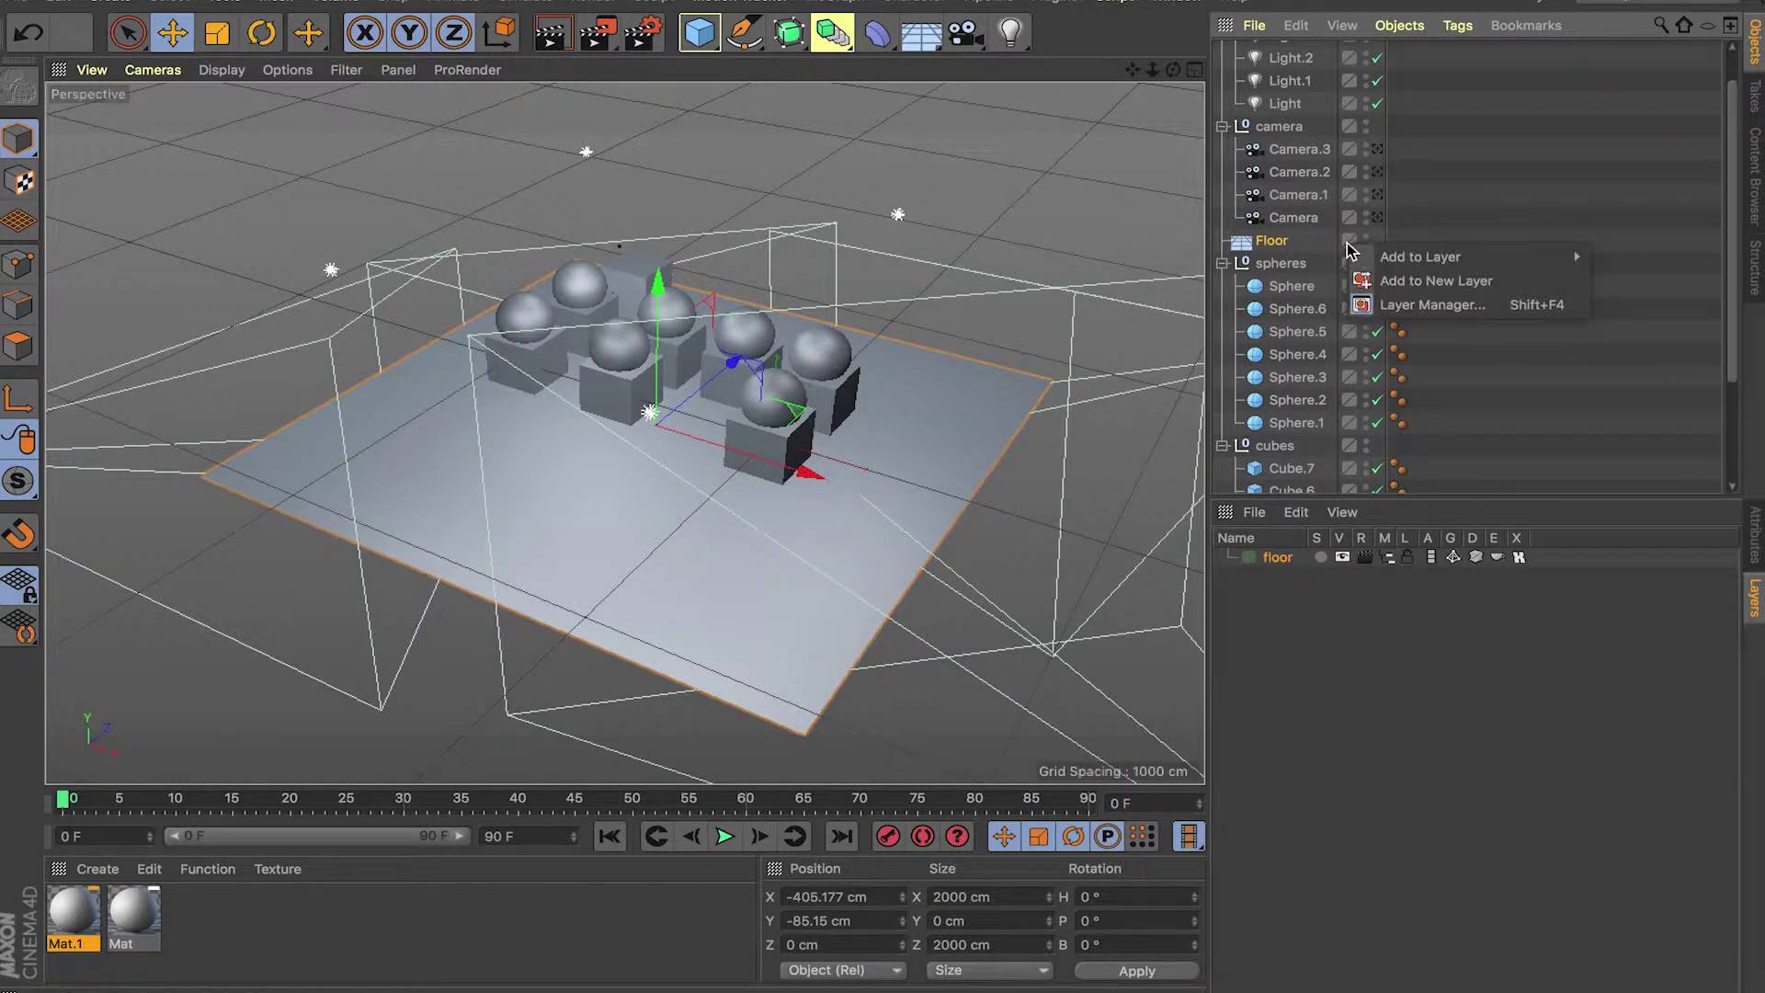
pyautogui.moveTo(1462, 261)
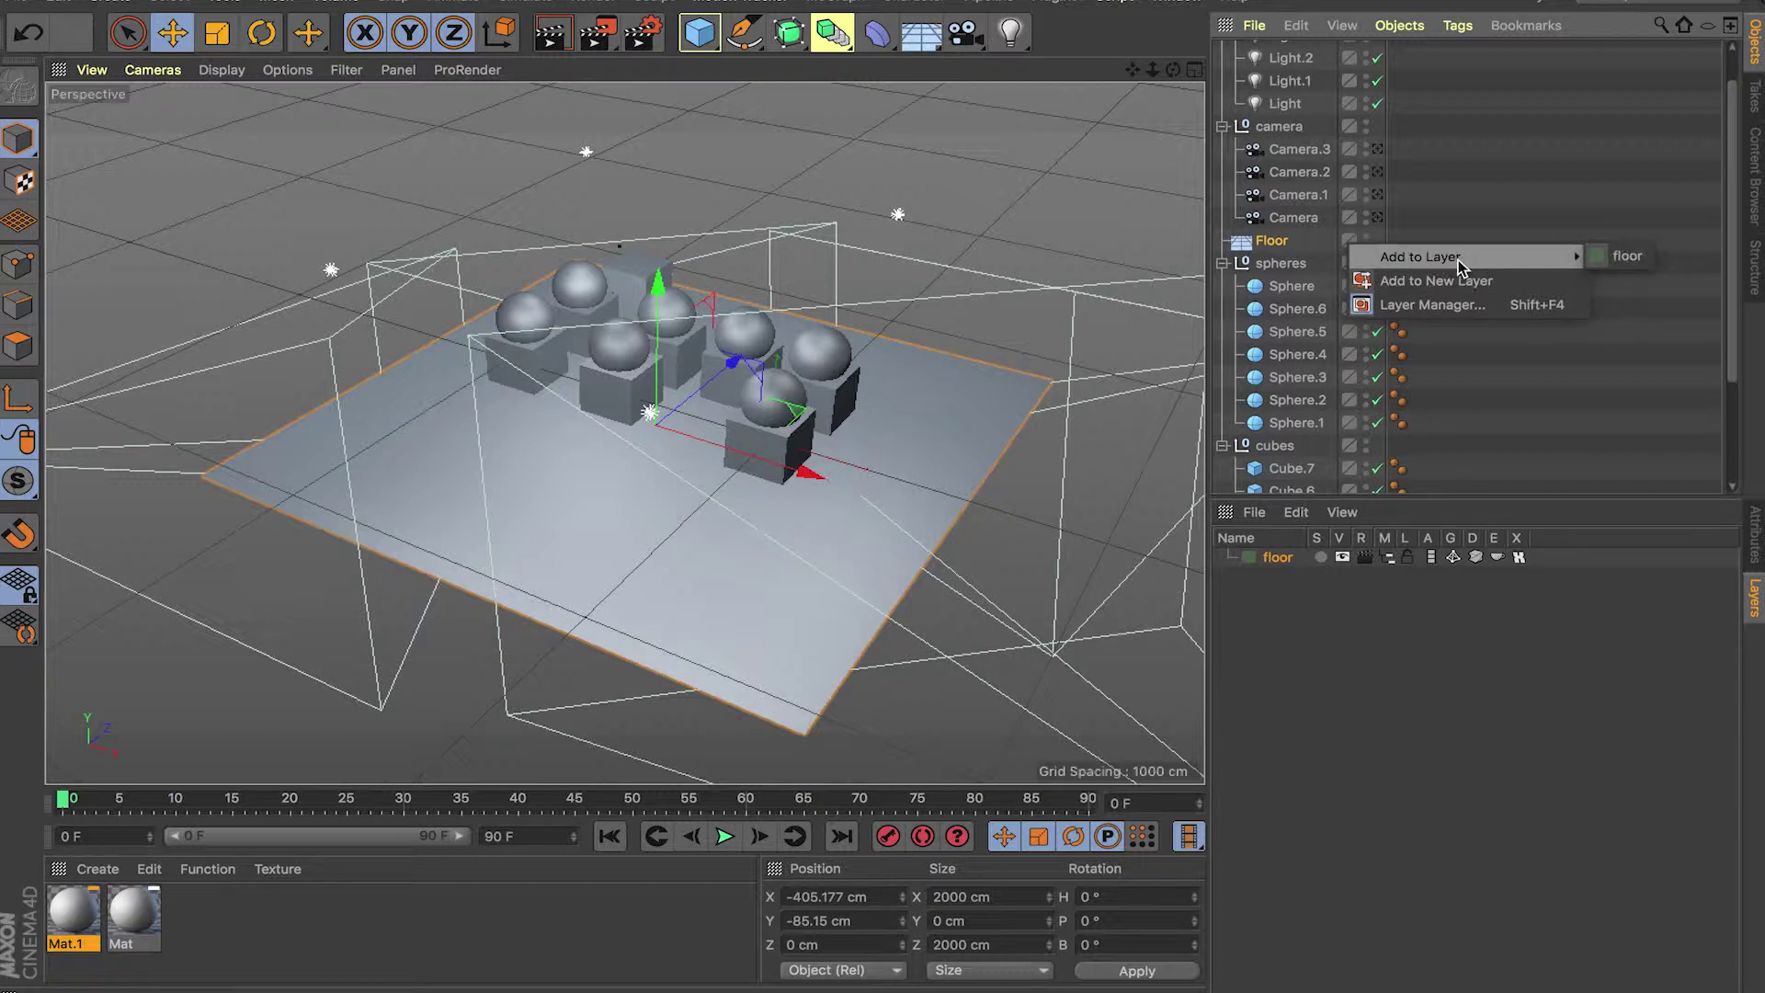
pyautogui.click(1626, 257)
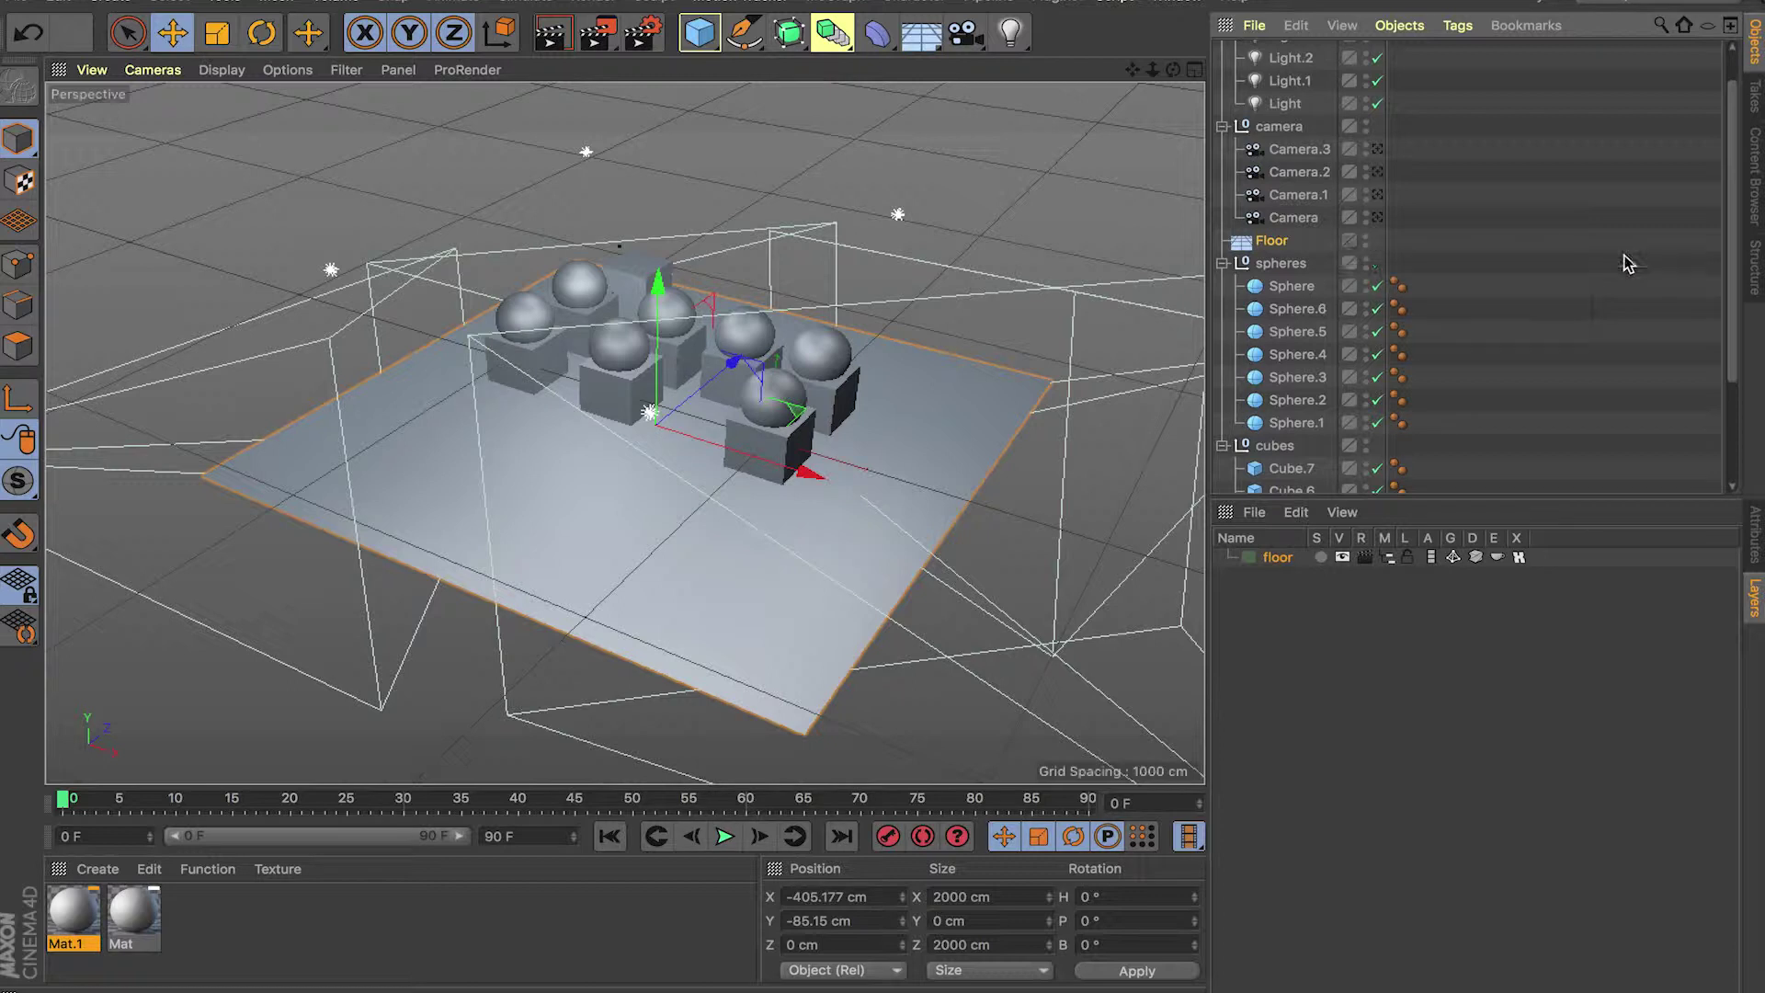
pyautogui.click(1301, 622)
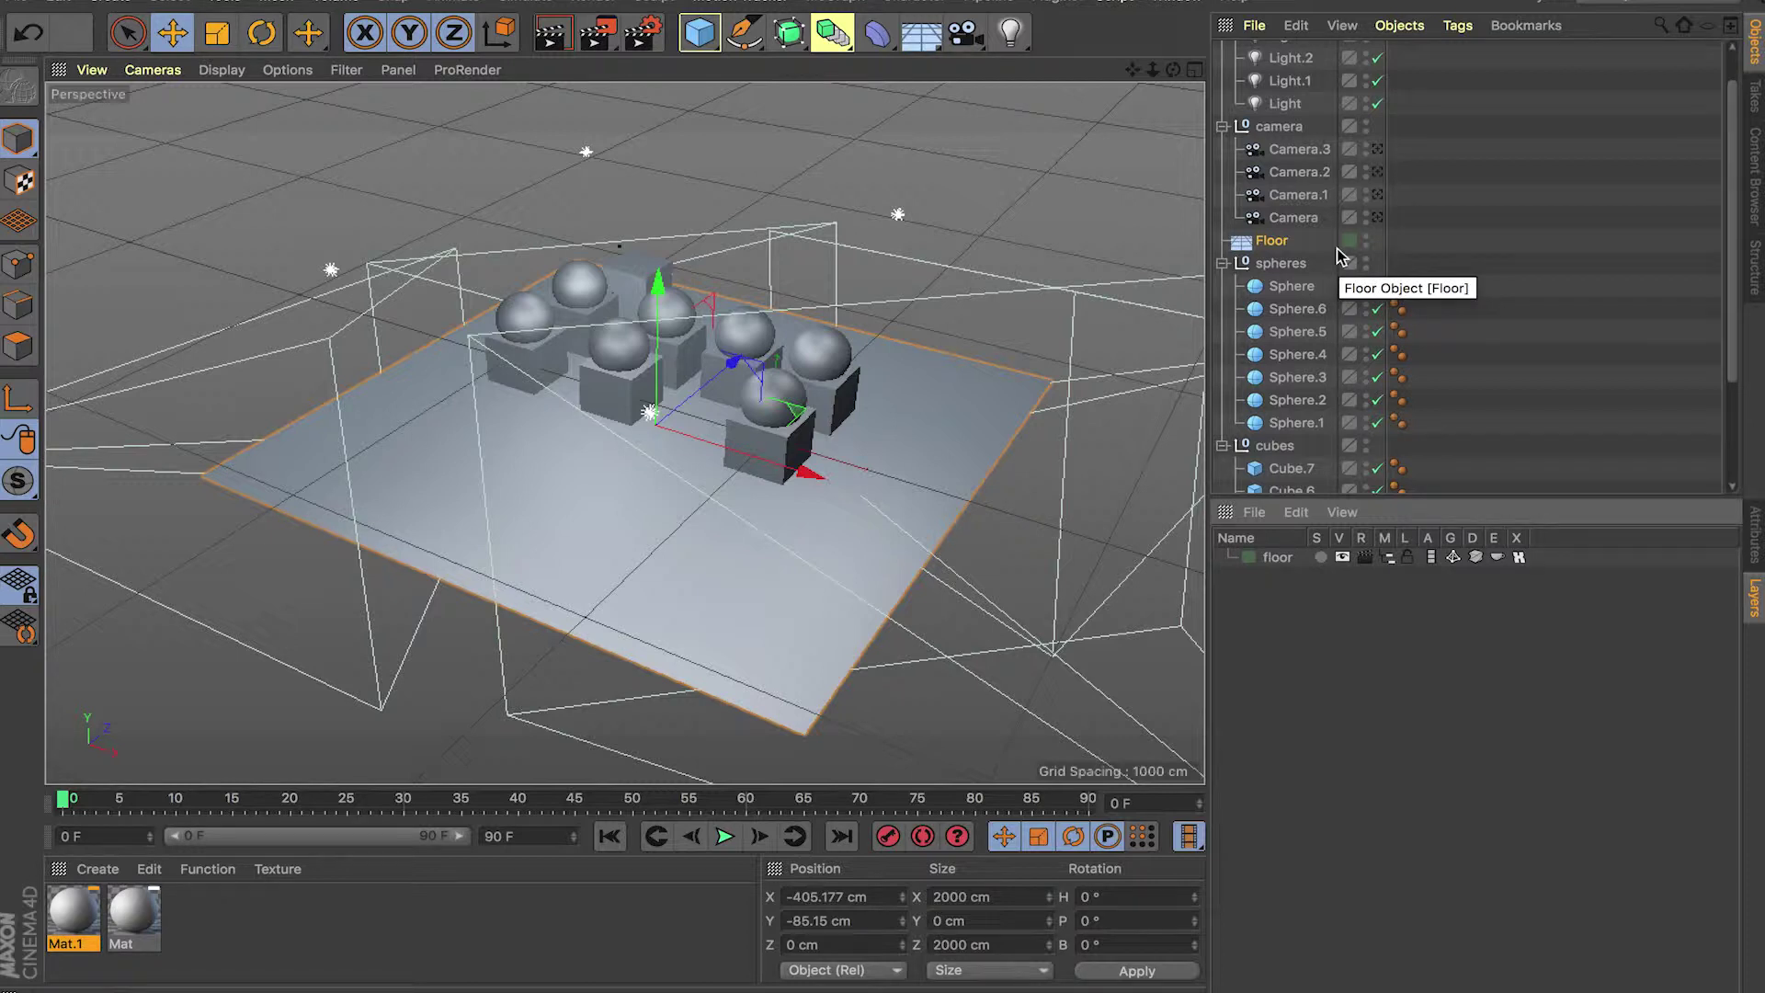
pyautogui.click(1254, 513)
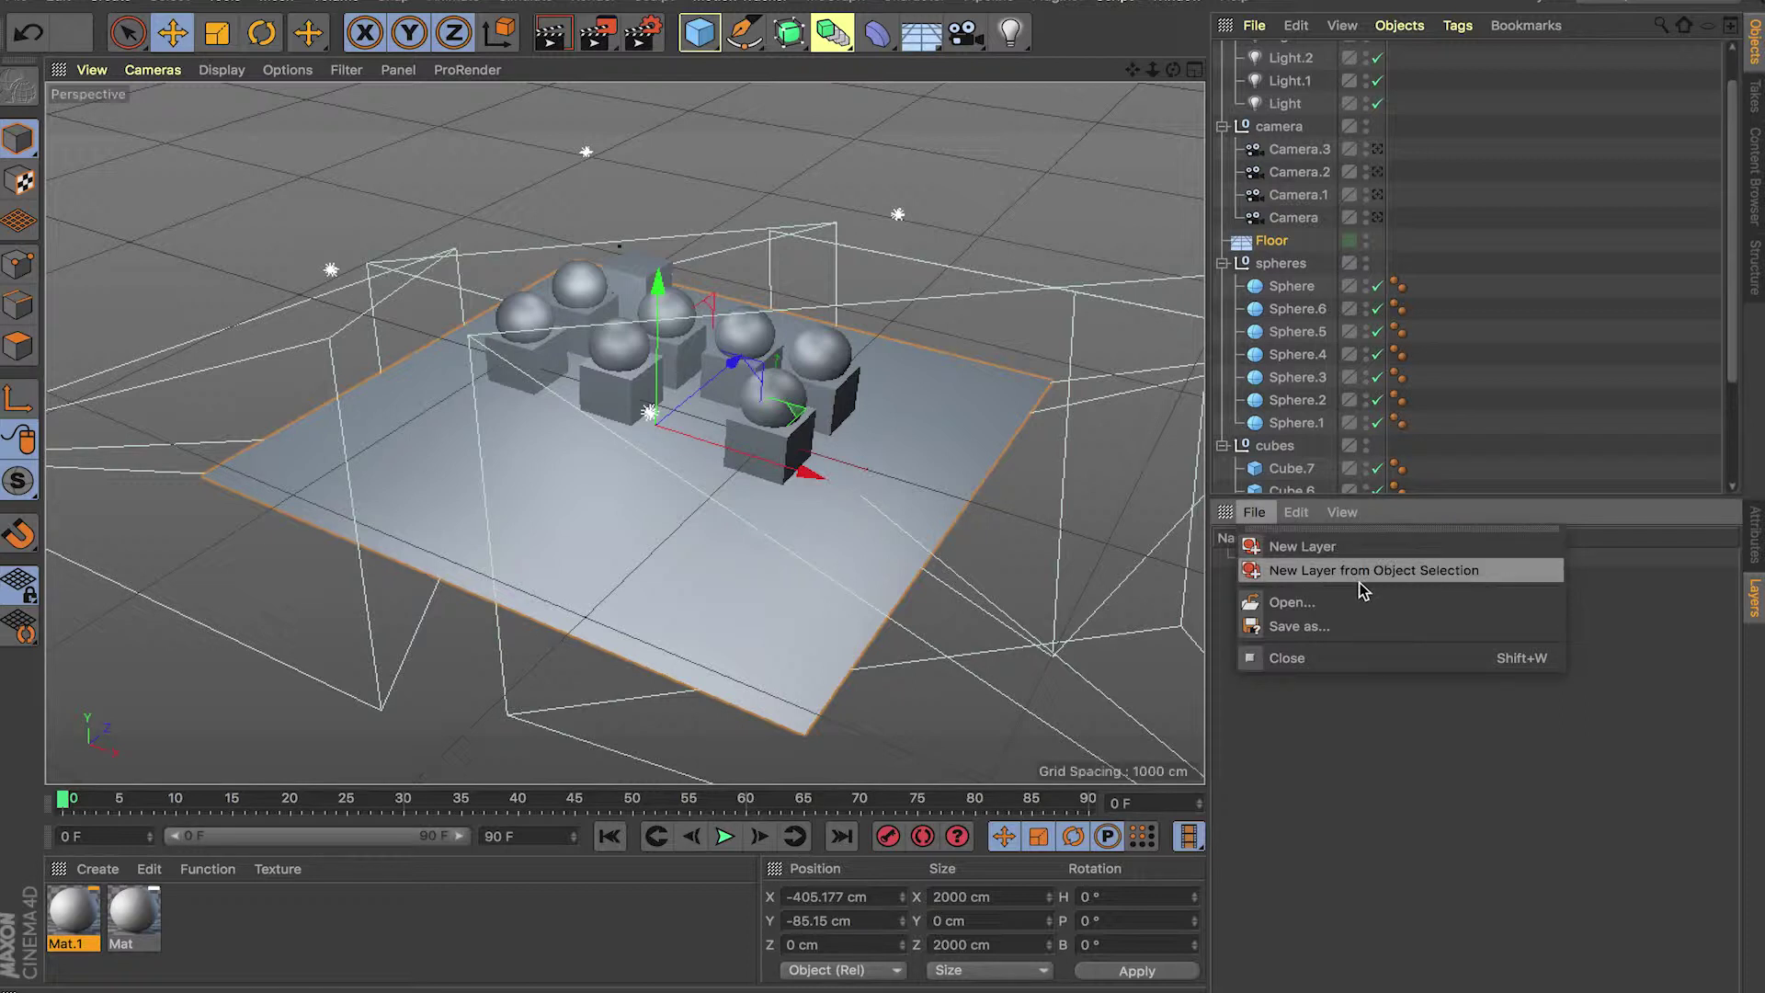
# Step: Select the spheres group and its spheres, make a layer from the selection, and name it 'spheres'
pyautogui.click(1447, 572)
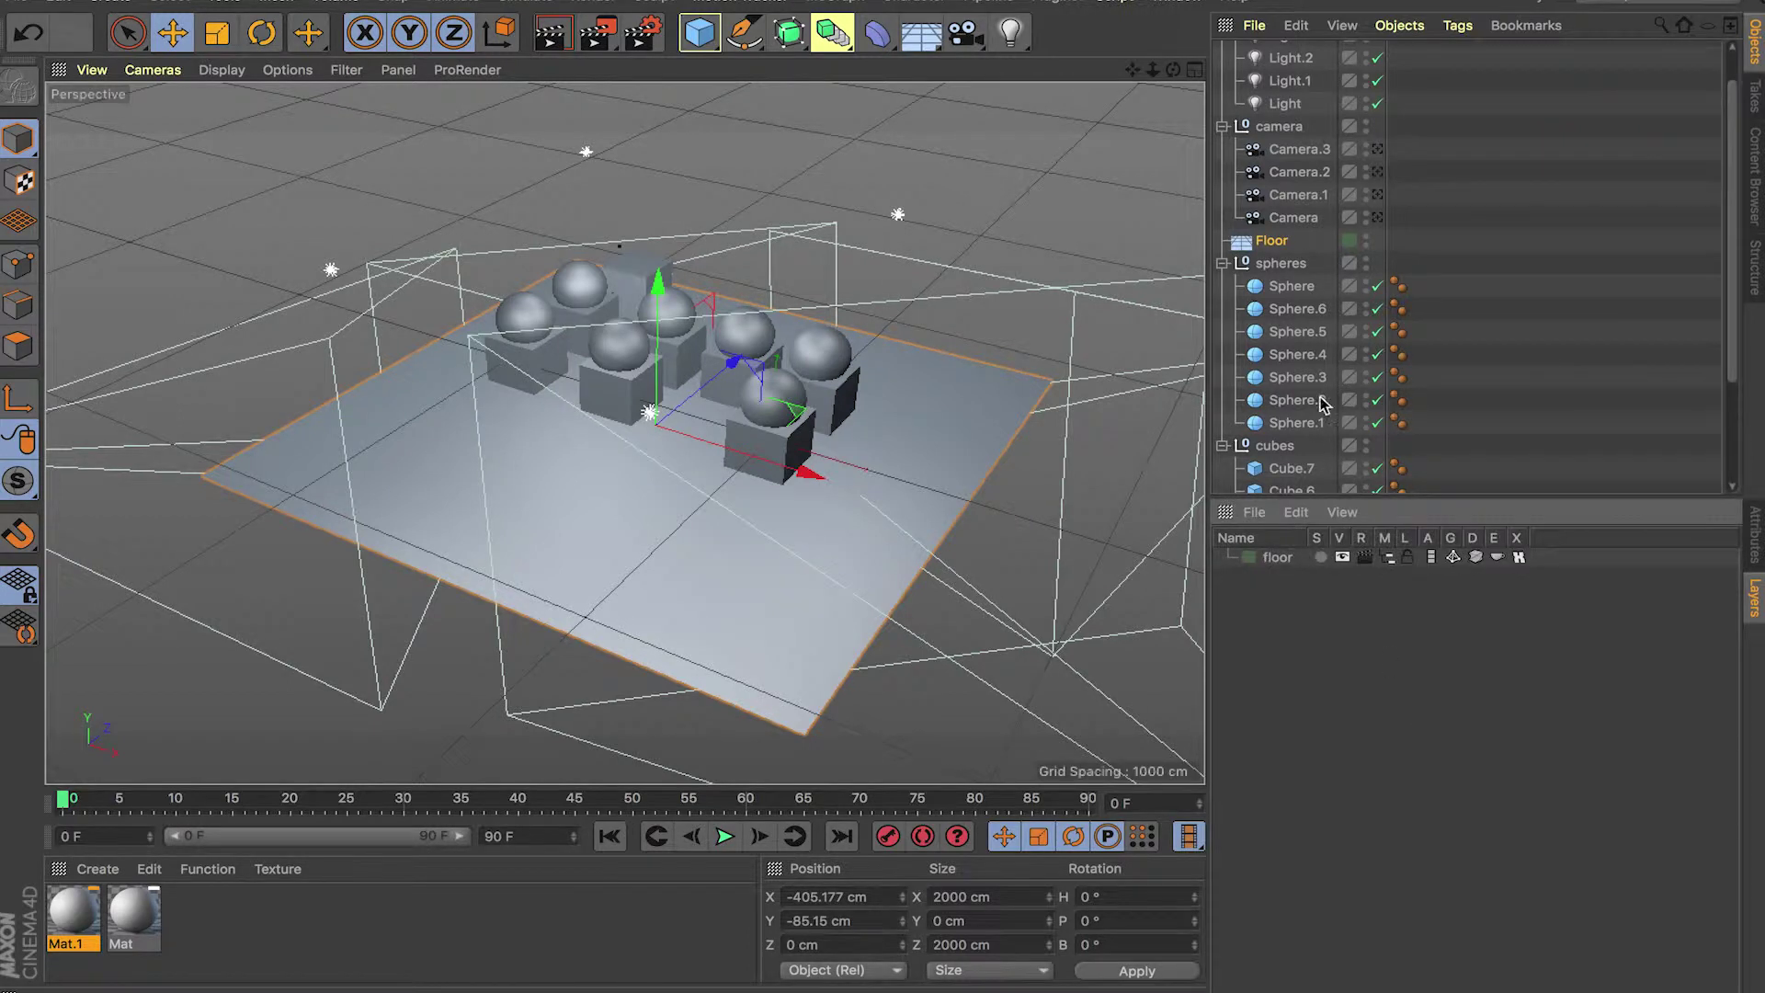
pyautogui.click(1284, 267)
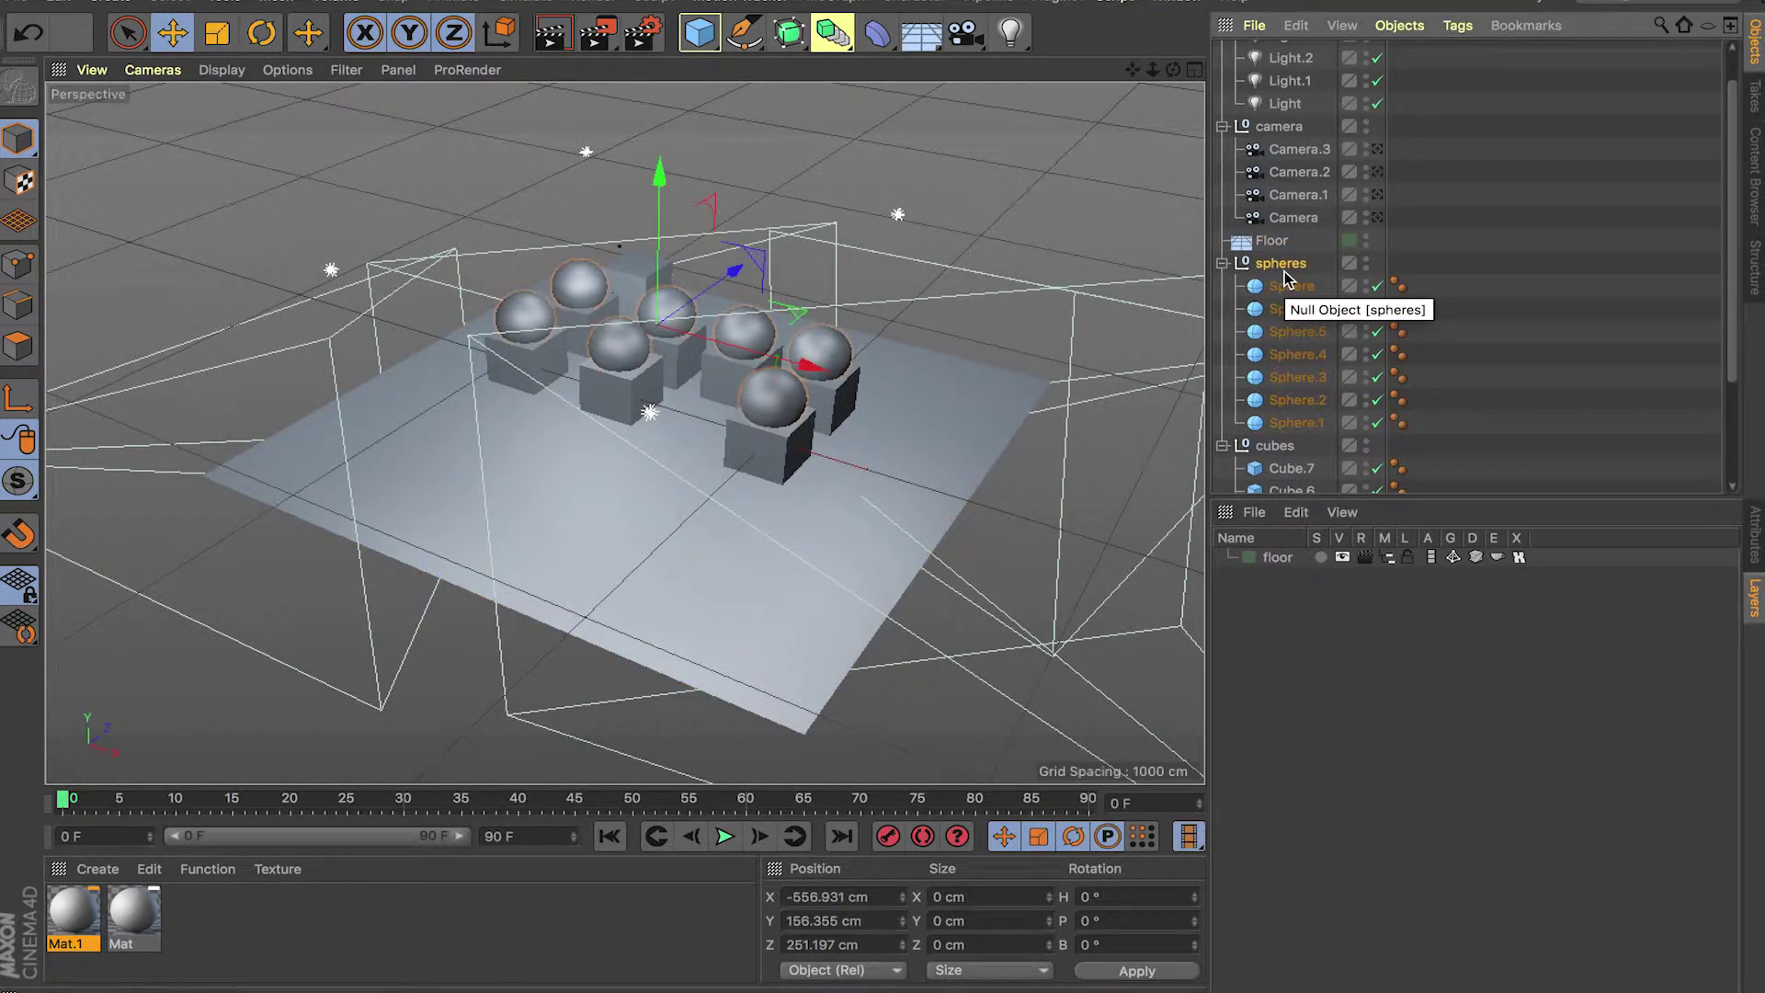
pyautogui.click(1285, 424)
pyautogui.keyDown('shift'); pyautogui.click(1292, 286); pyautogui.keyUp('shift')
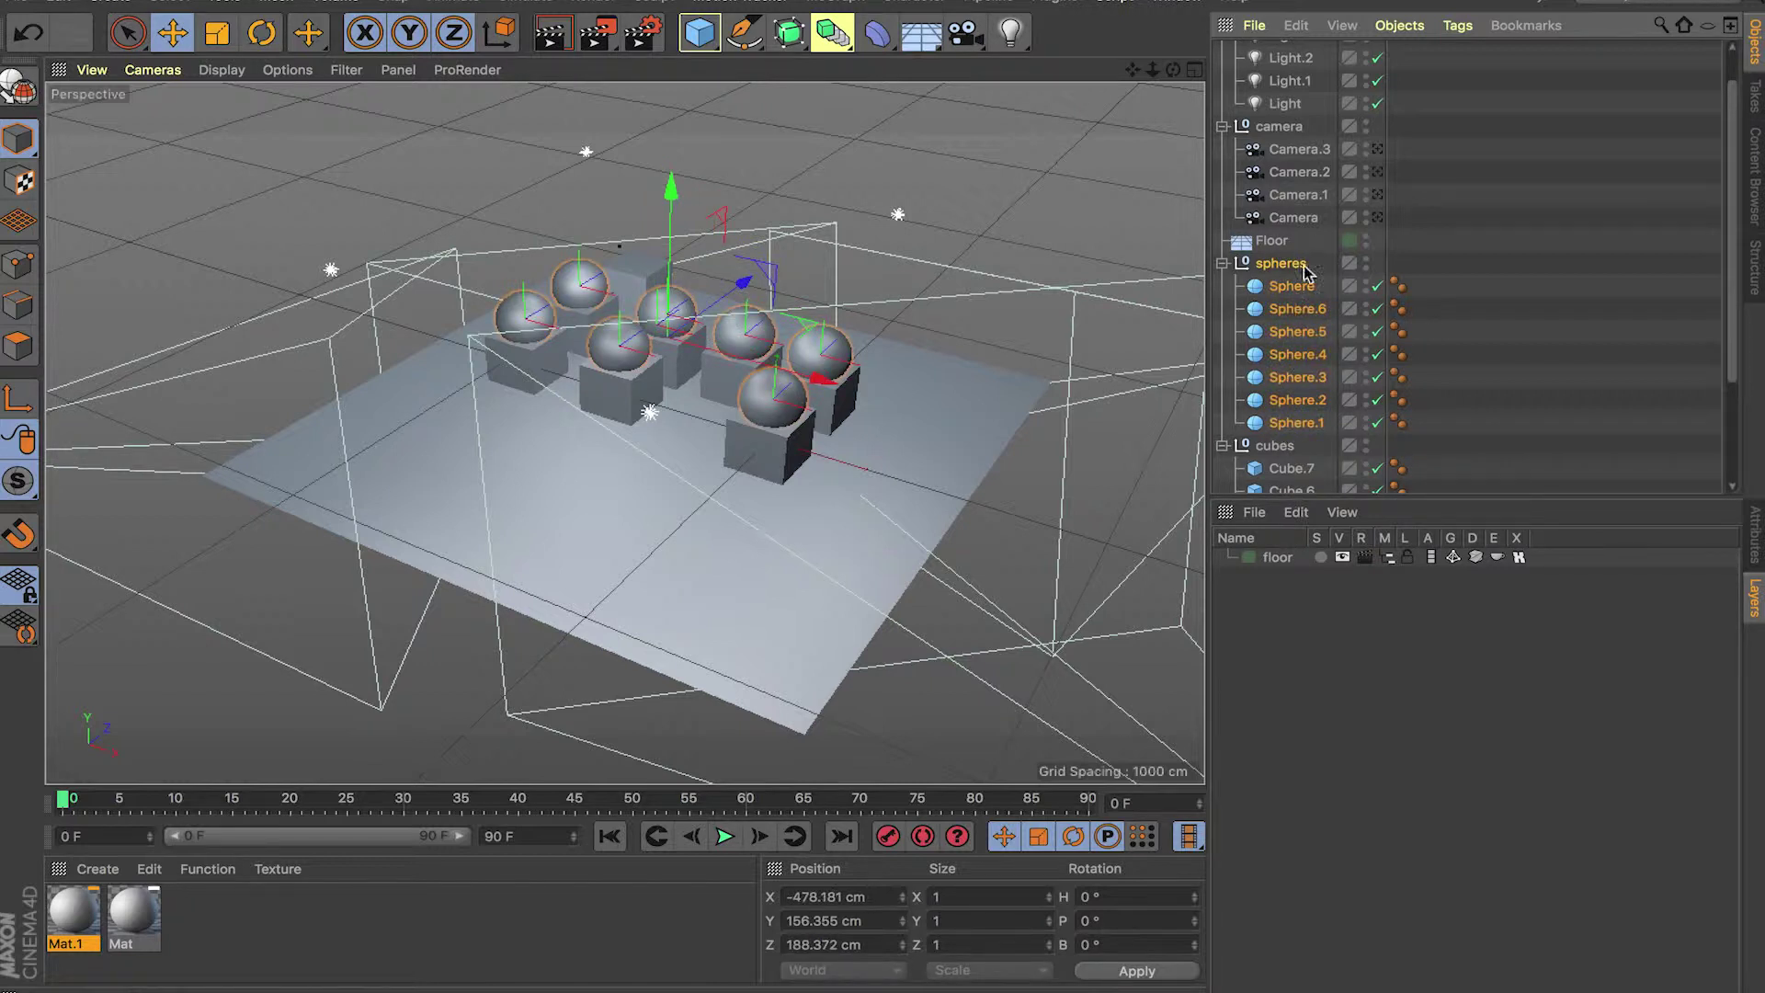
pyautogui.click(1254, 514)
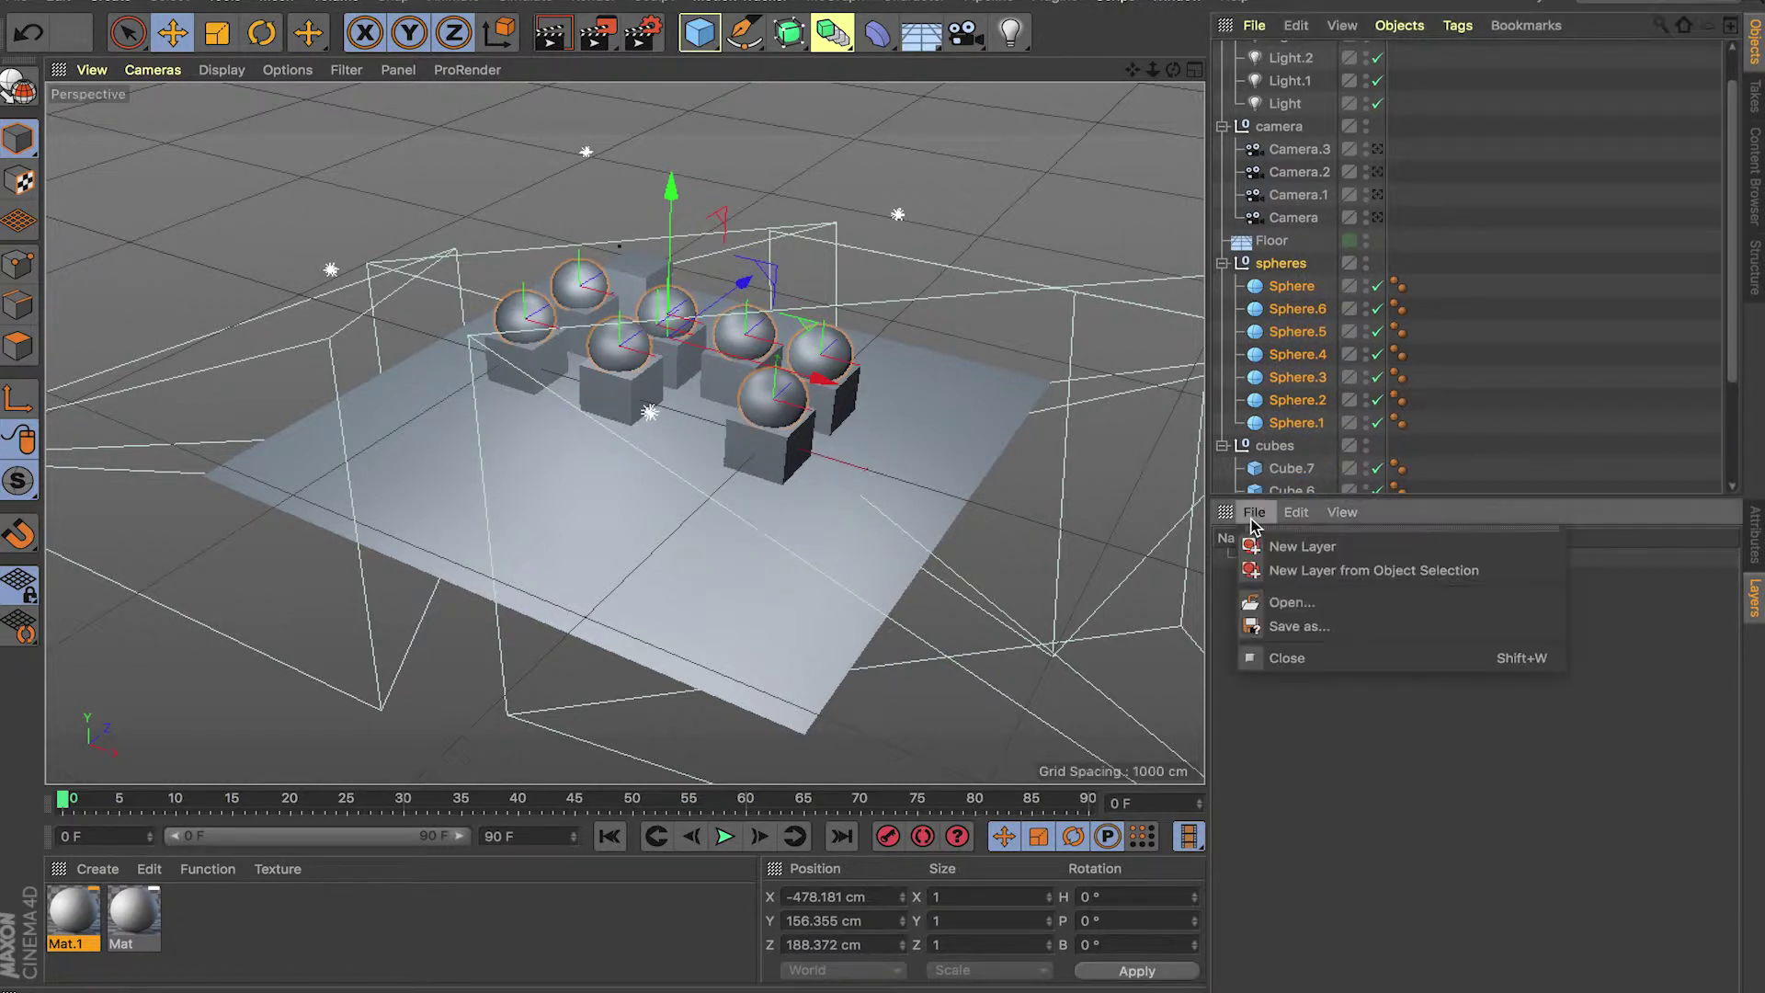
pyautogui.click(1408, 571)
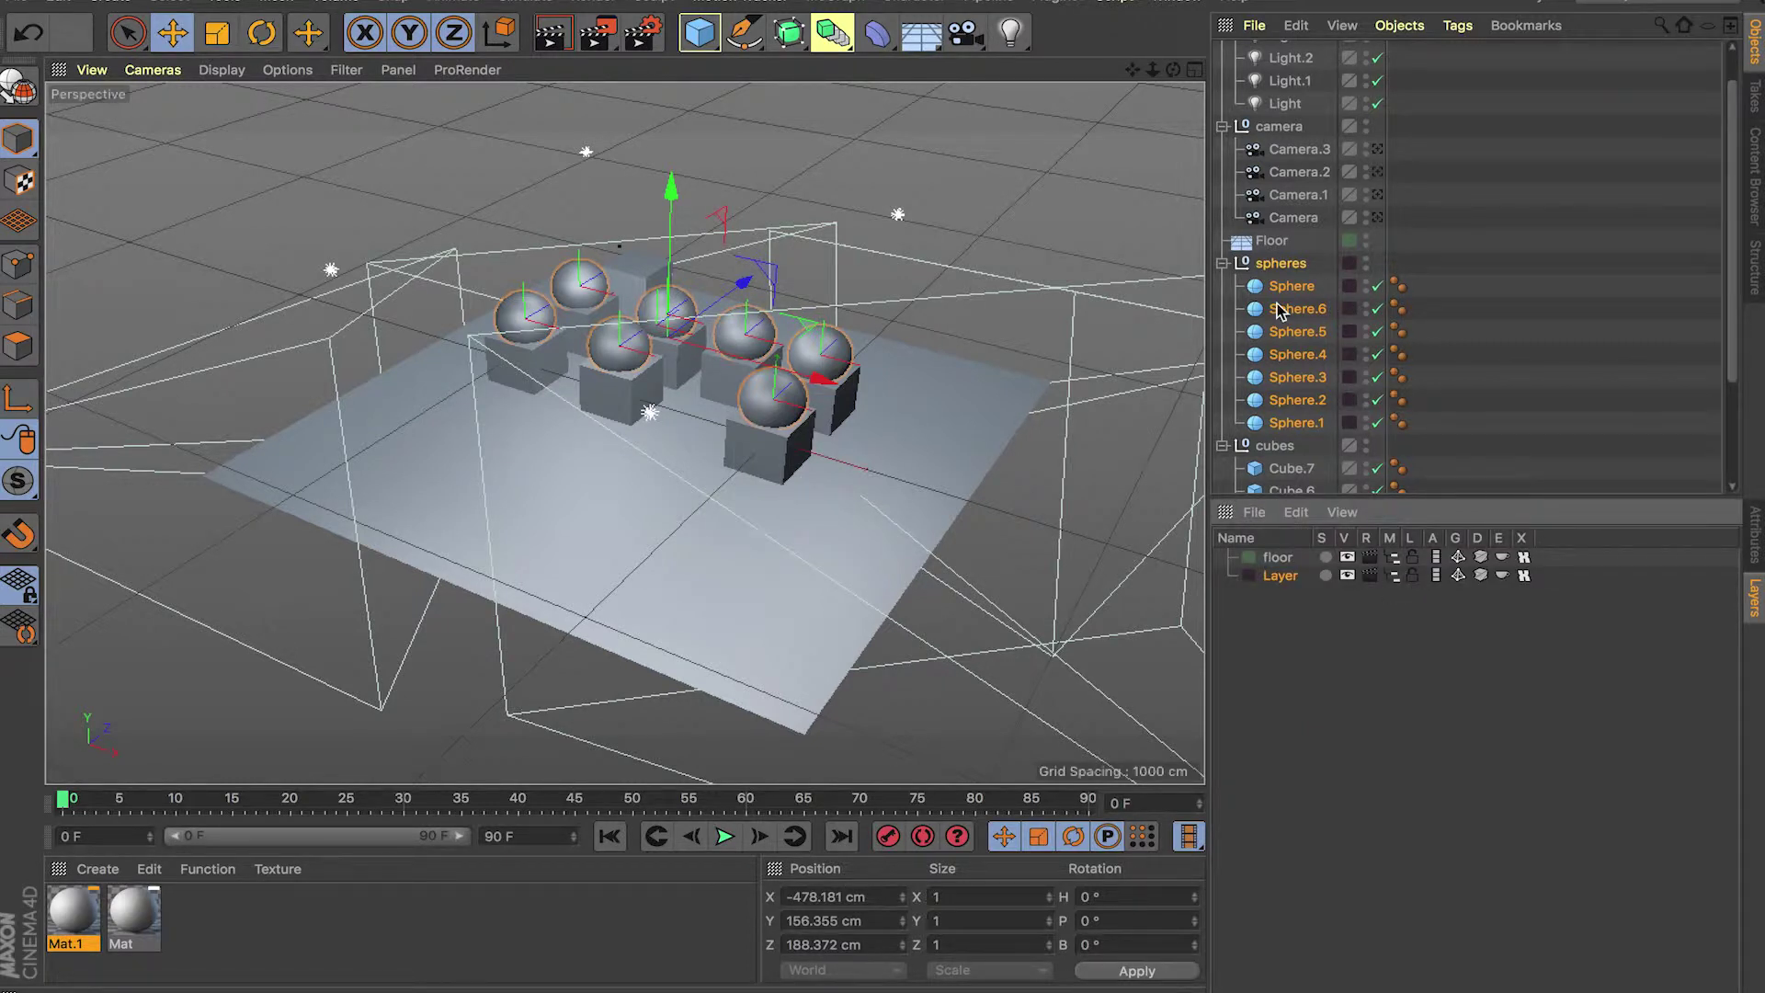
pyautogui.doubleClick(1286, 576)
pyautogui.write('spheres')
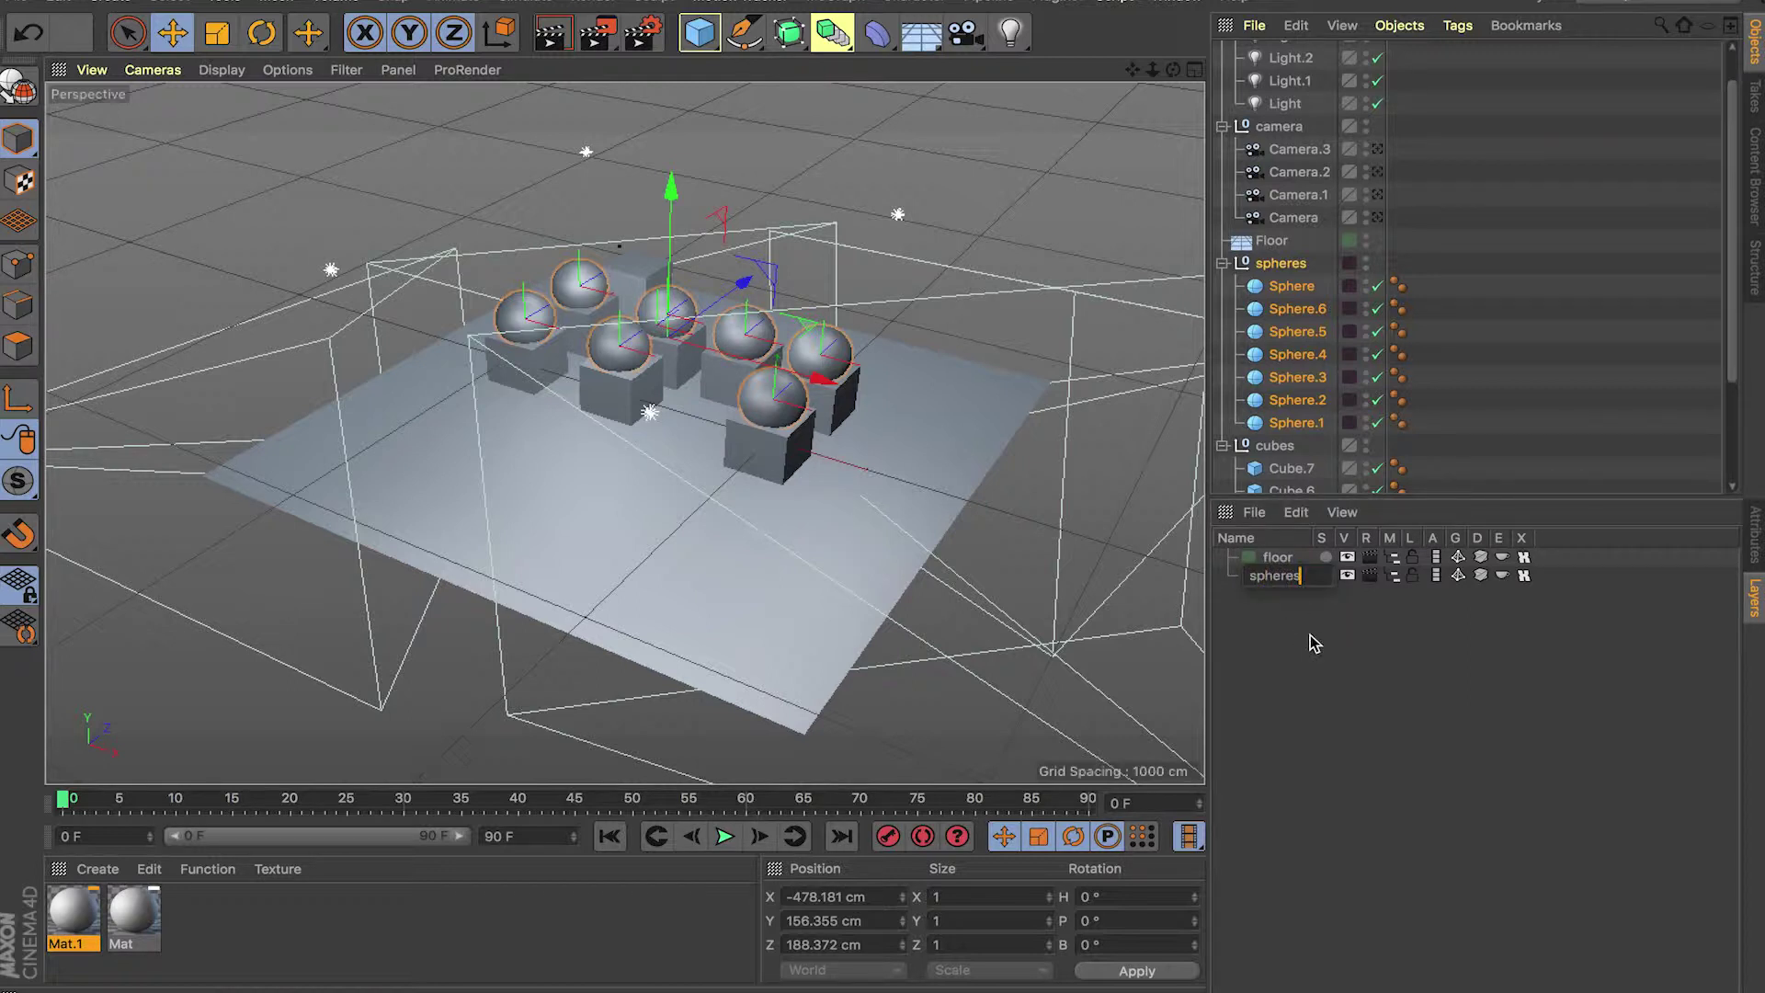
pyautogui.press('Return')
pyautogui.click(1278, 558)
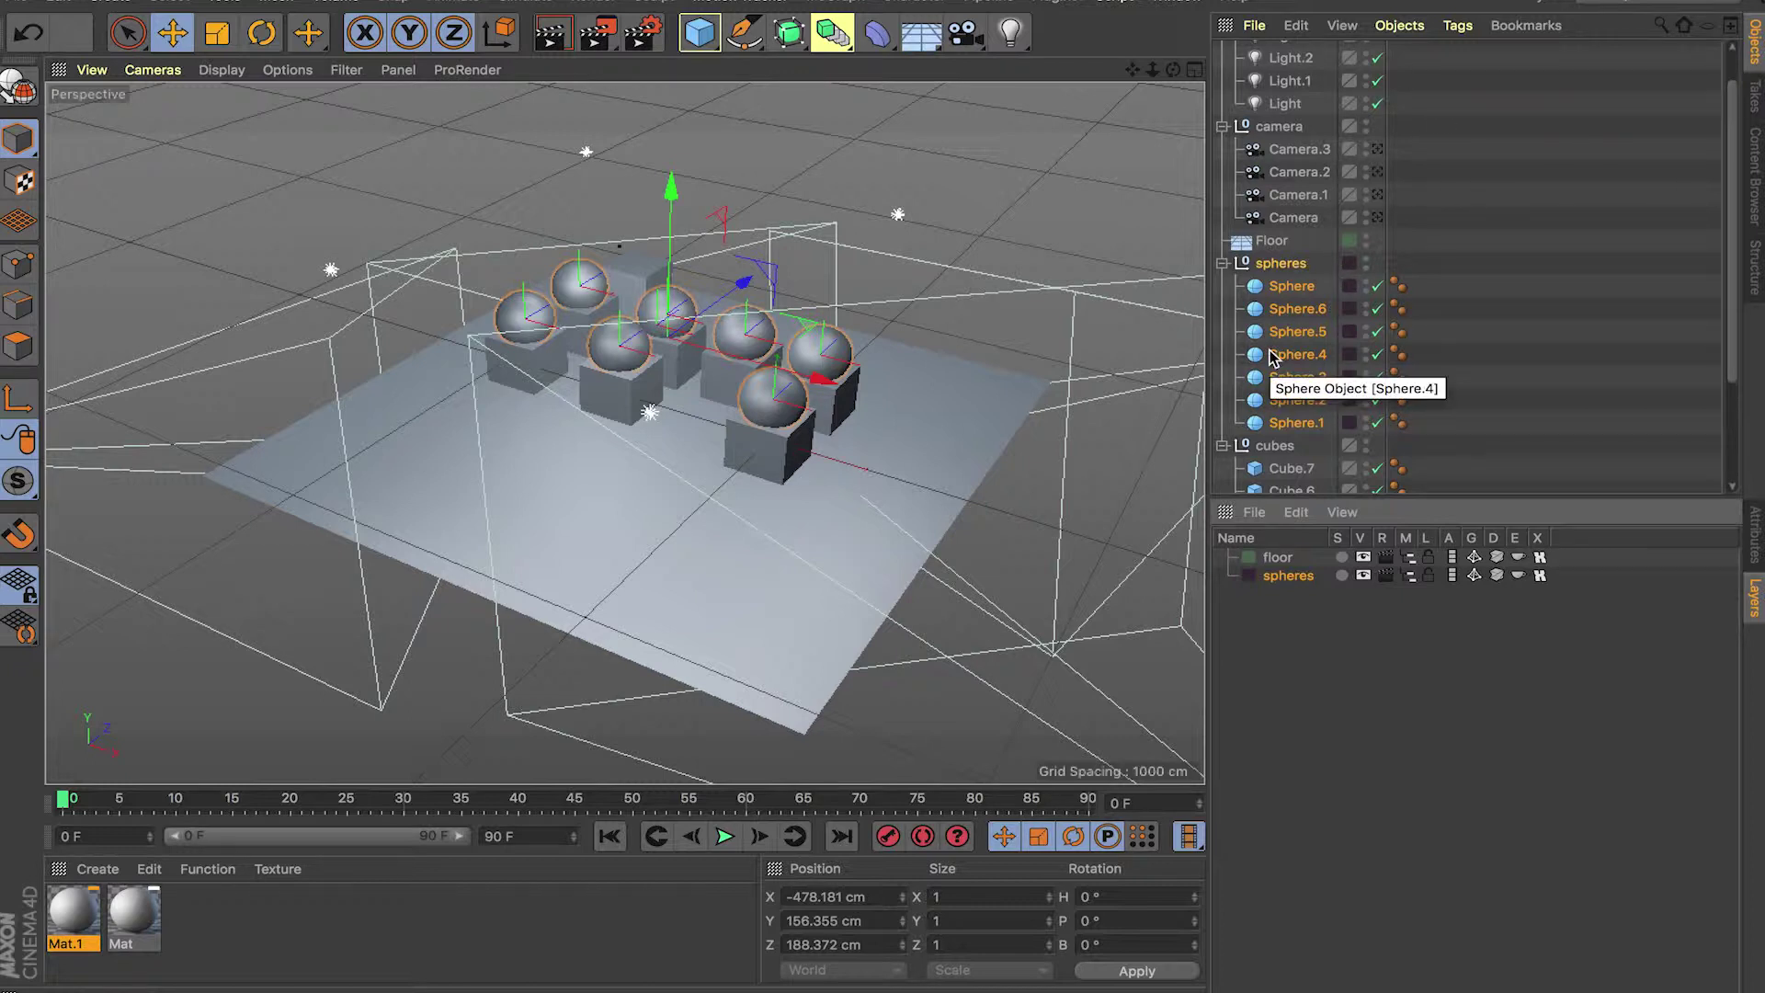
# Step: Select the cubes group and its eight cubes, make a layer from them, and name it 'cubes'
pyautogui.scroll(-3, 1256, 356)
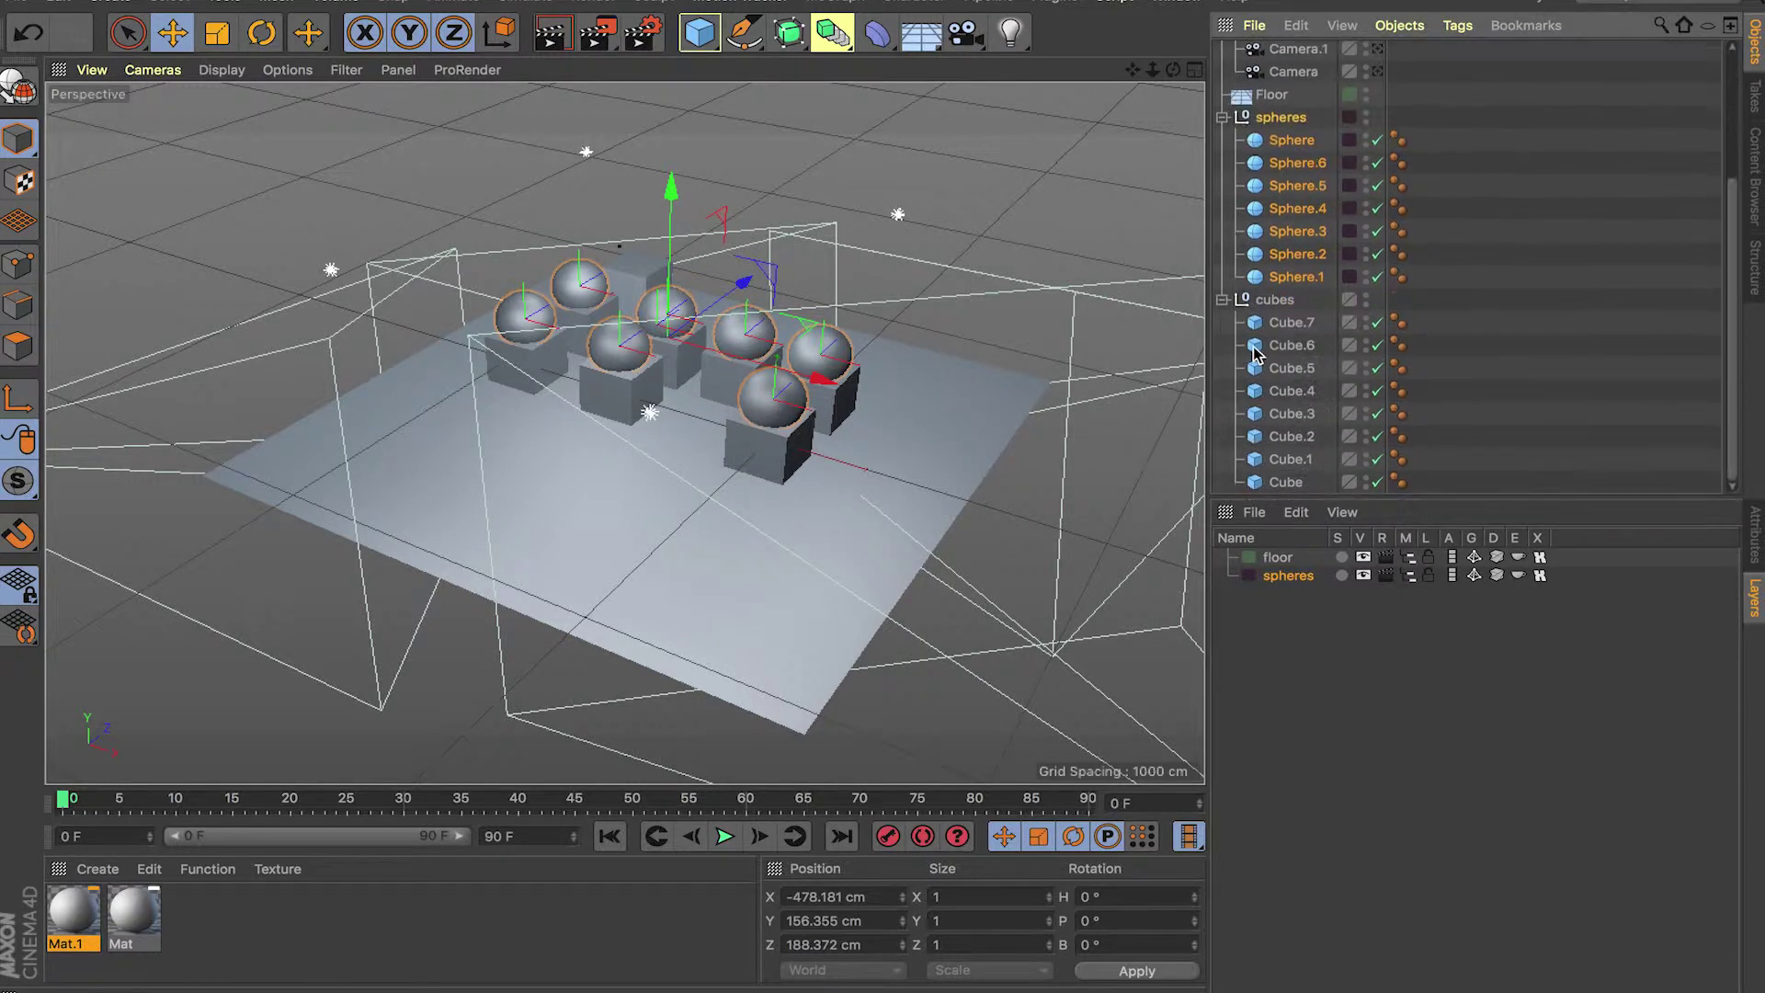
pyautogui.click(1285, 310)
pyautogui.keyDown('shift'); pyautogui.click(1286, 483); pyautogui.keyUp('shift')
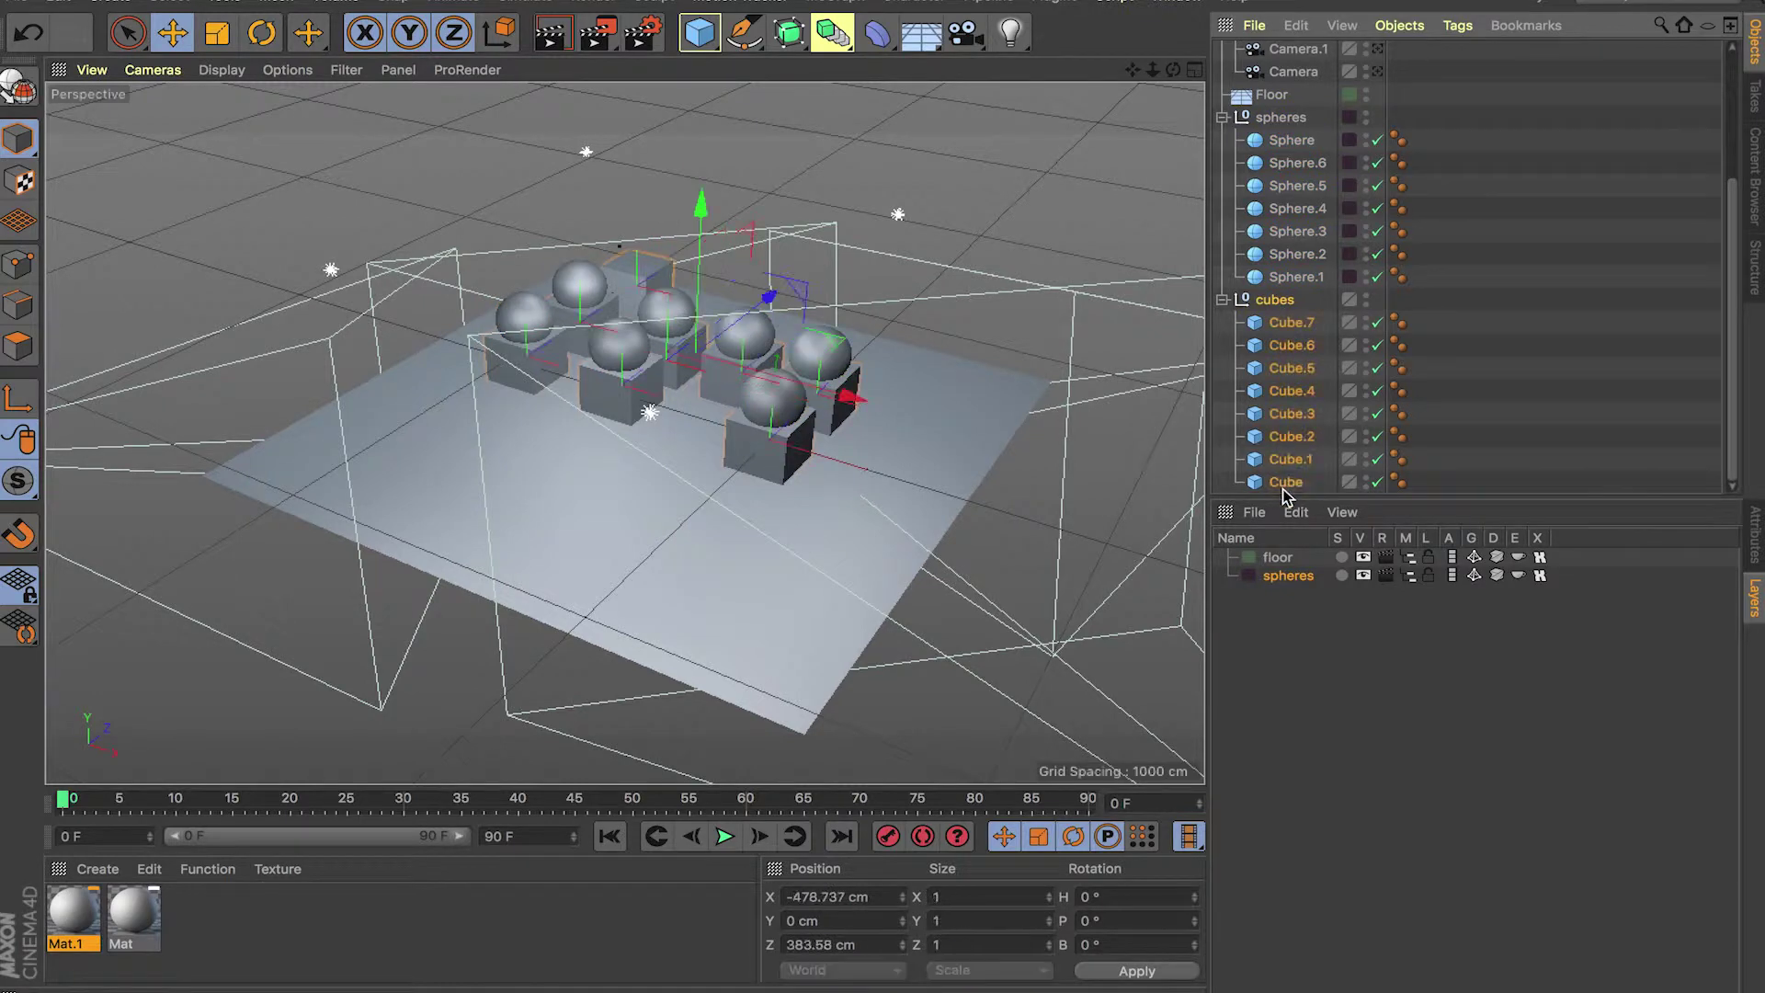
pyautogui.click(1254, 512)
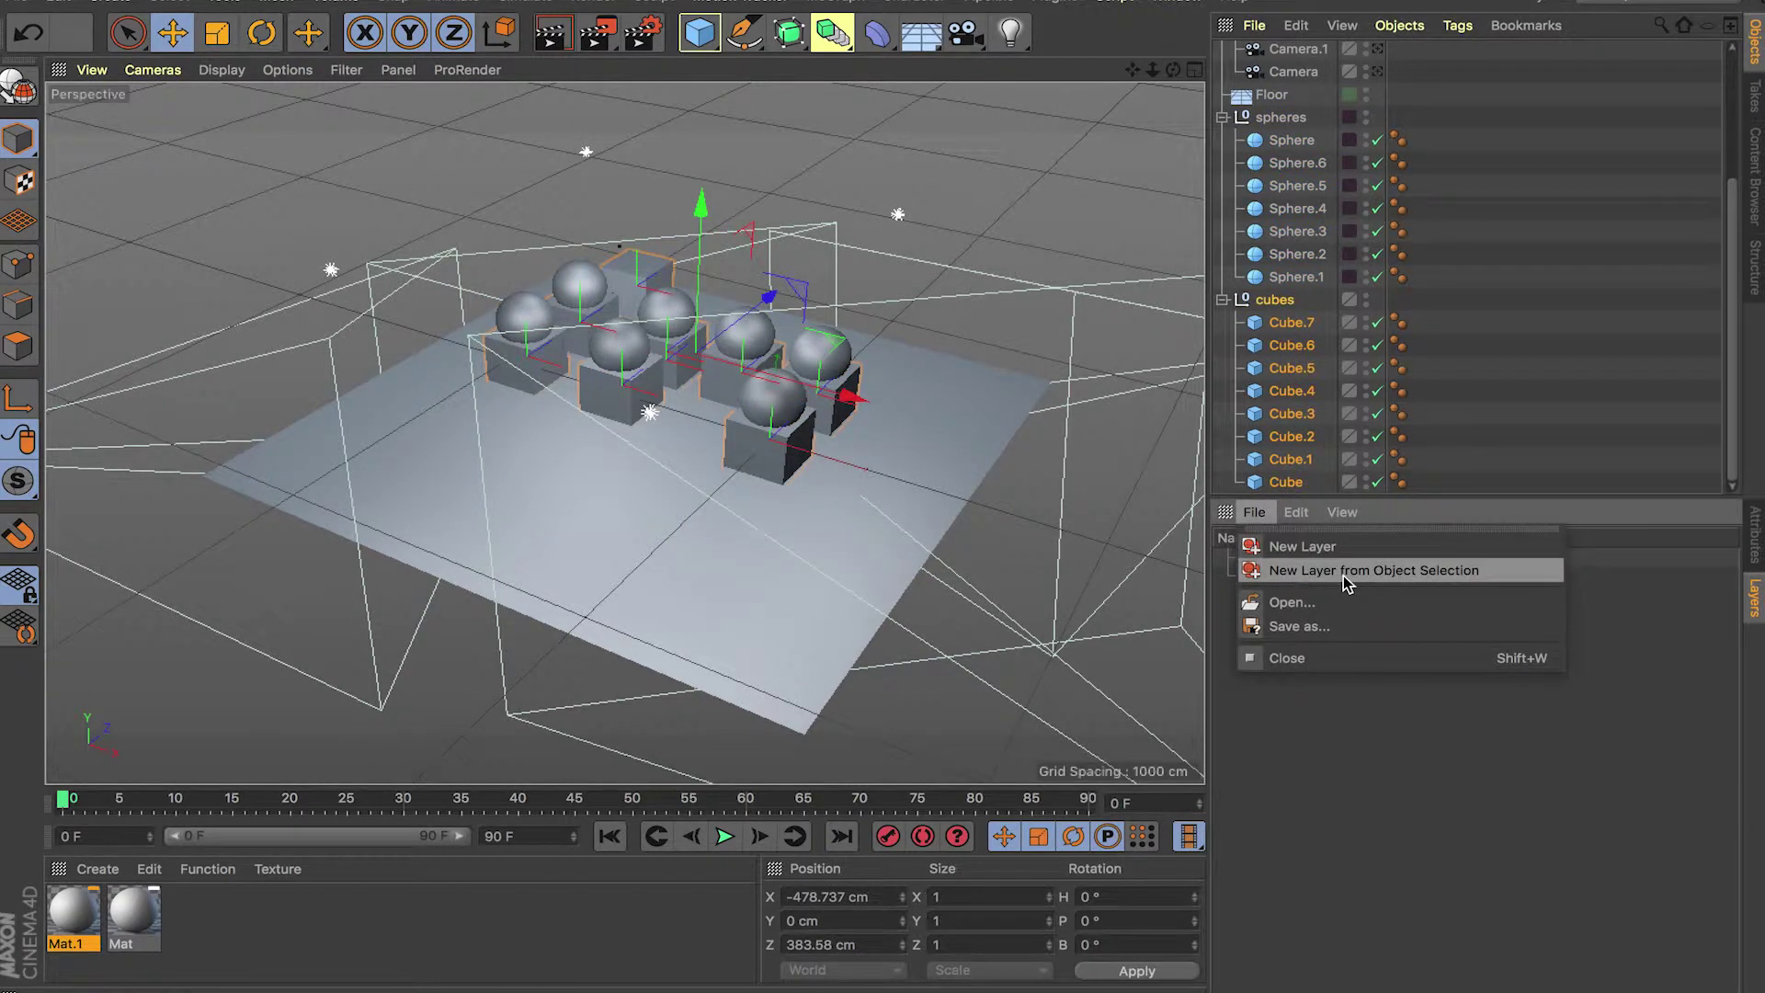
pyautogui.click(1397, 572)
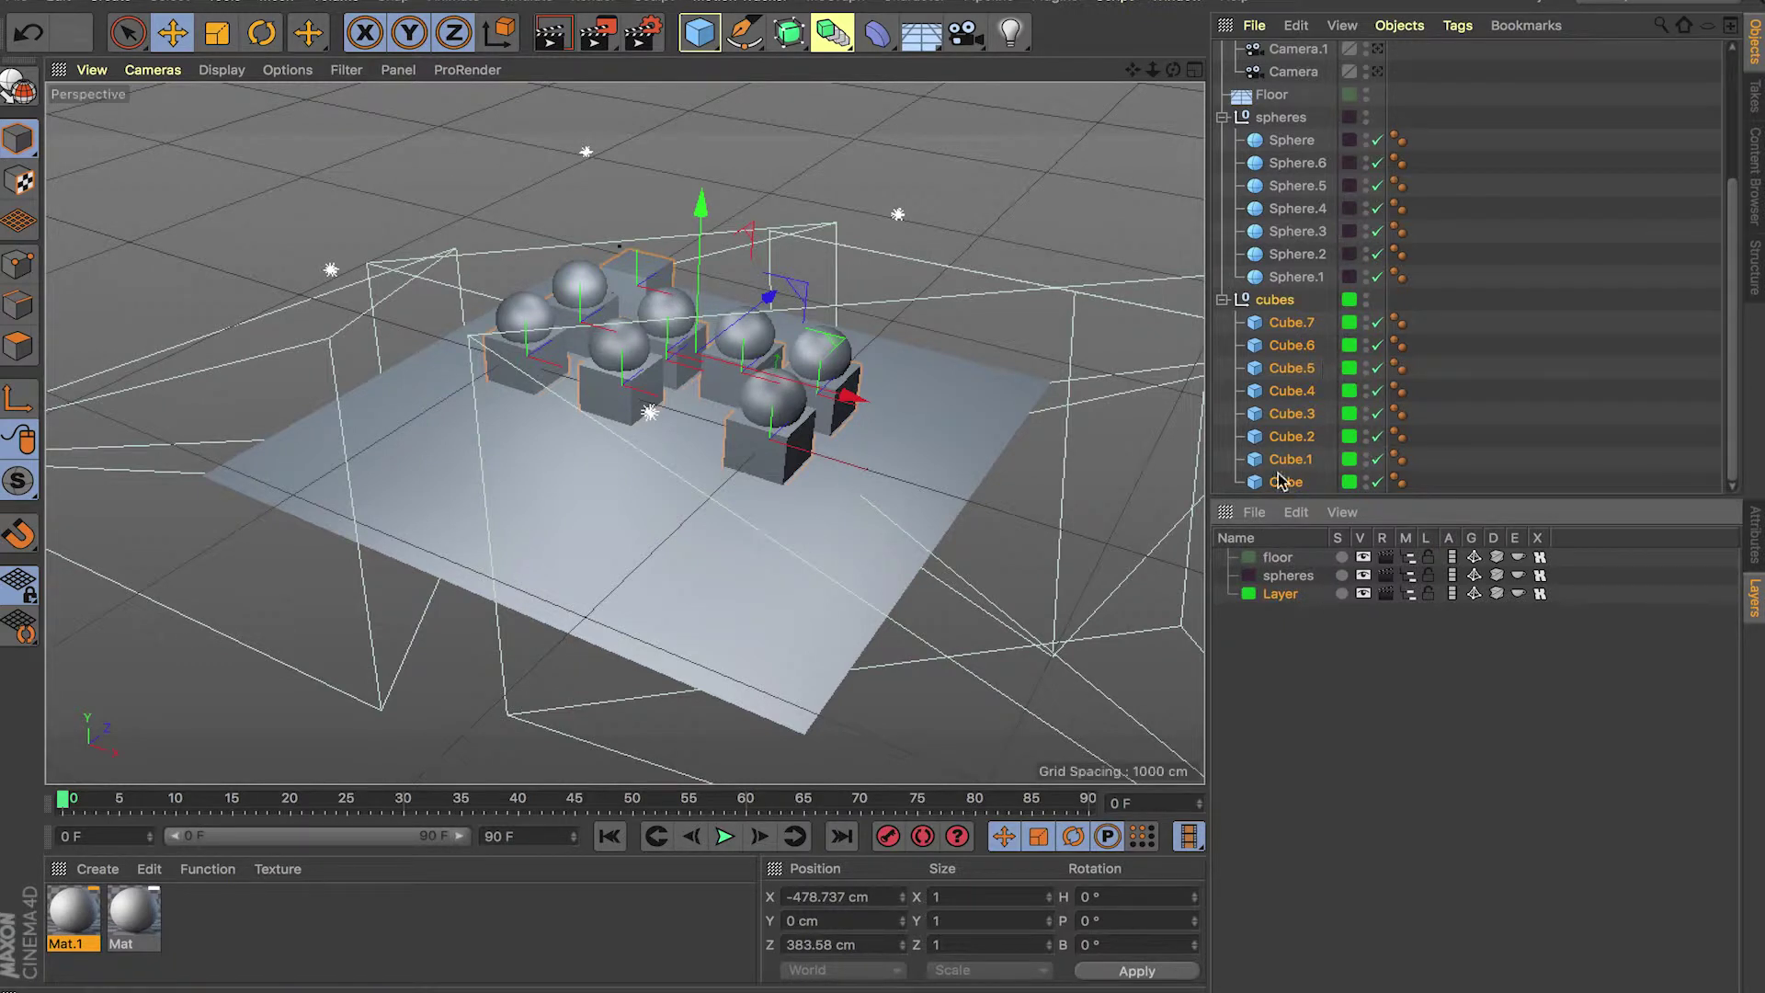
pyautogui.doubleClick(1282, 594)
pyautogui.write('cubes')
pyautogui.press('Return')
pyautogui.doubleClick(1278, 594)
pyautogui.click(1308, 654)
# Step: Select the Camera object and then the camera group with its cameras
pyautogui.scroll(4, 1305, 239)
pyautogui.click(1294, 257)
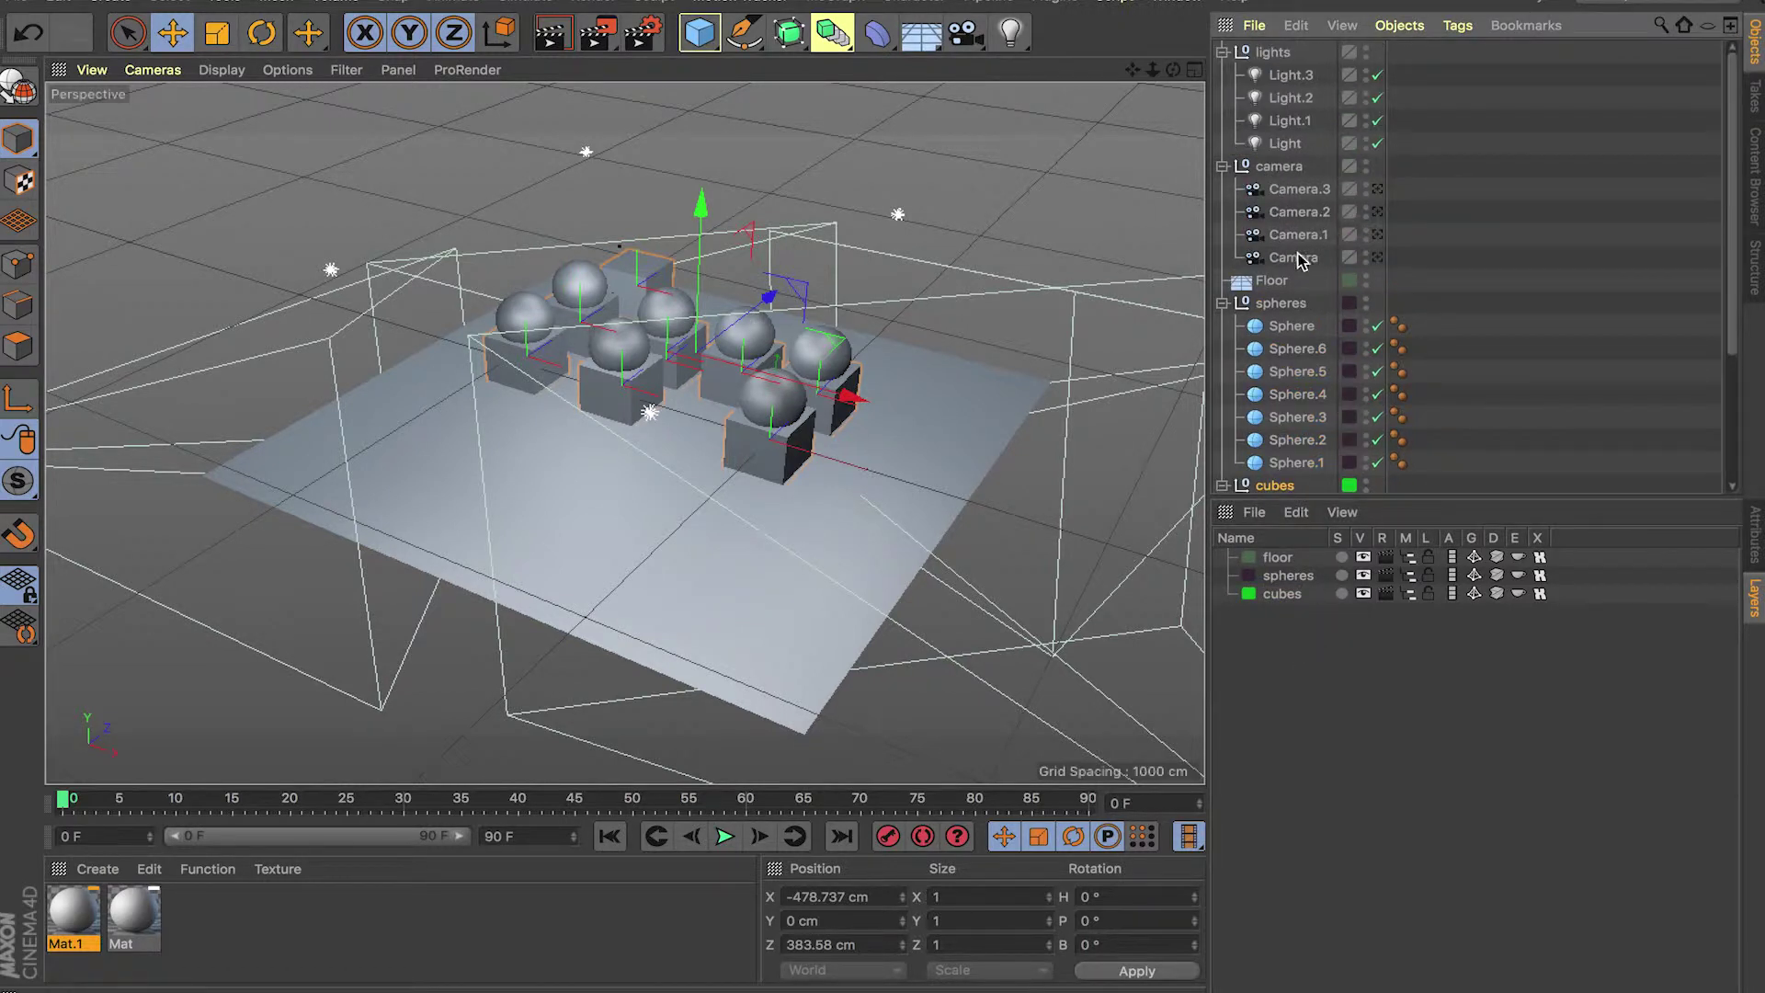
pyautogui.click(1280, 167)
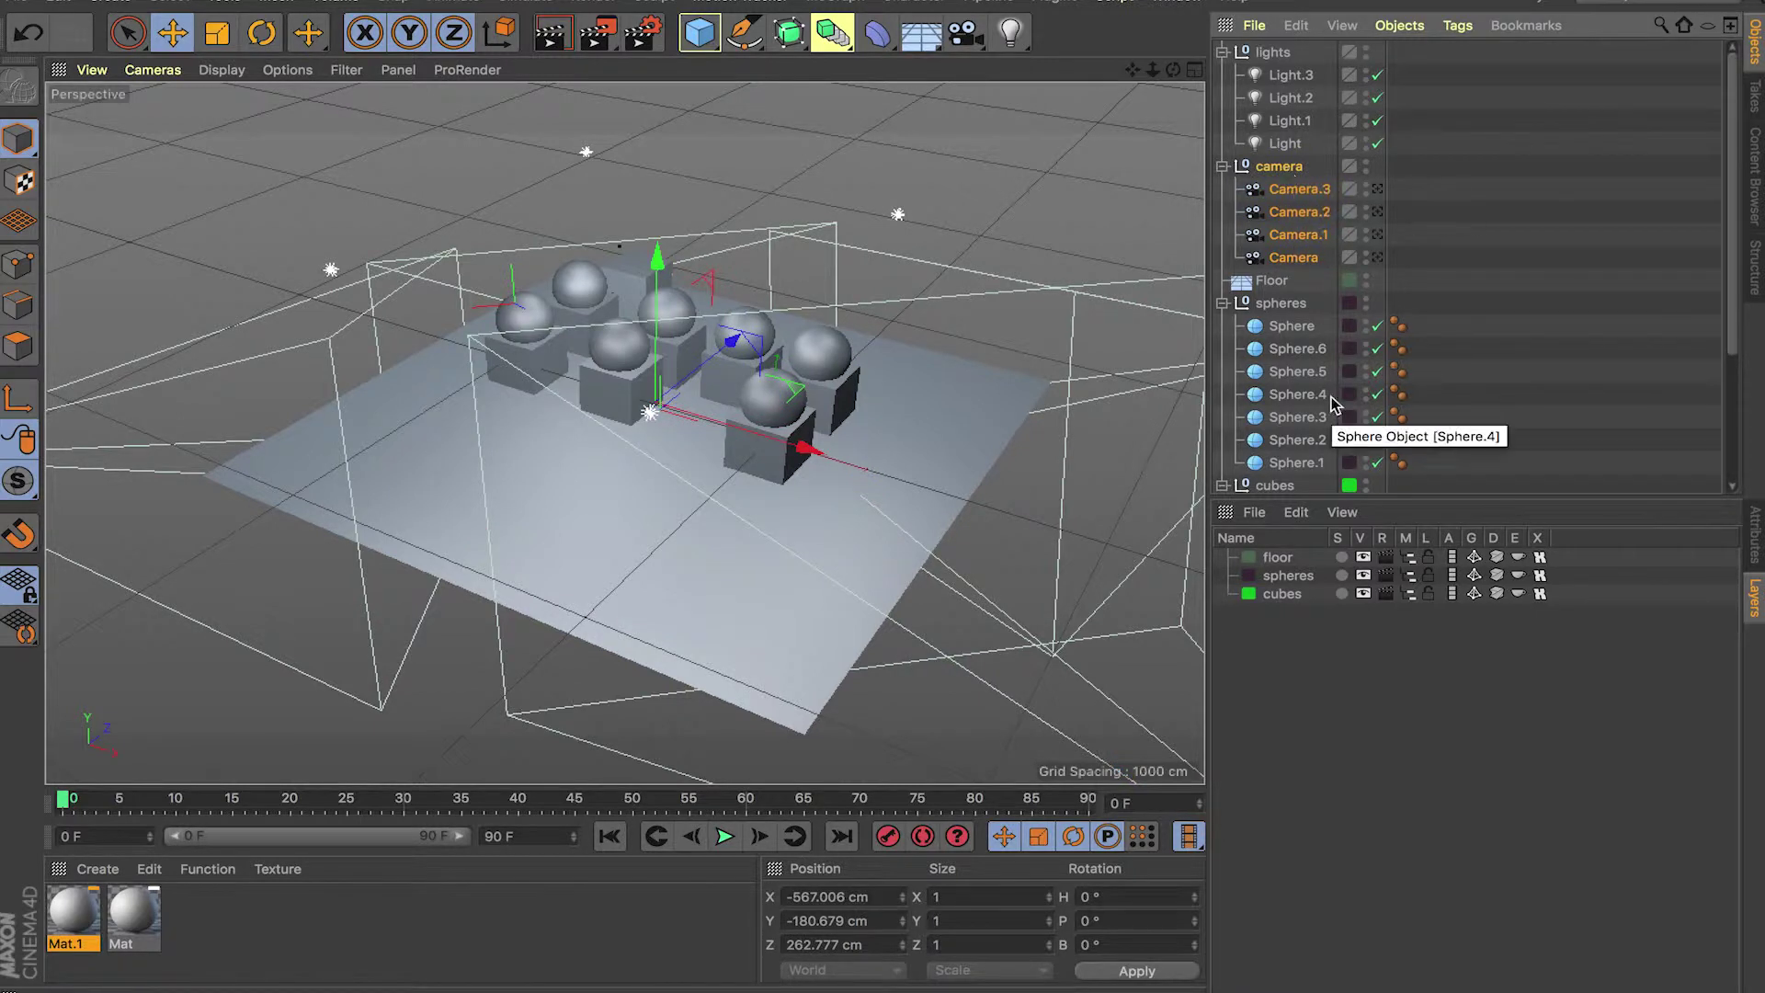
# Step: Put the camera group on a new layer from its layer menu, then undo that assignment
pyautogui.rightClick(1351, 168)
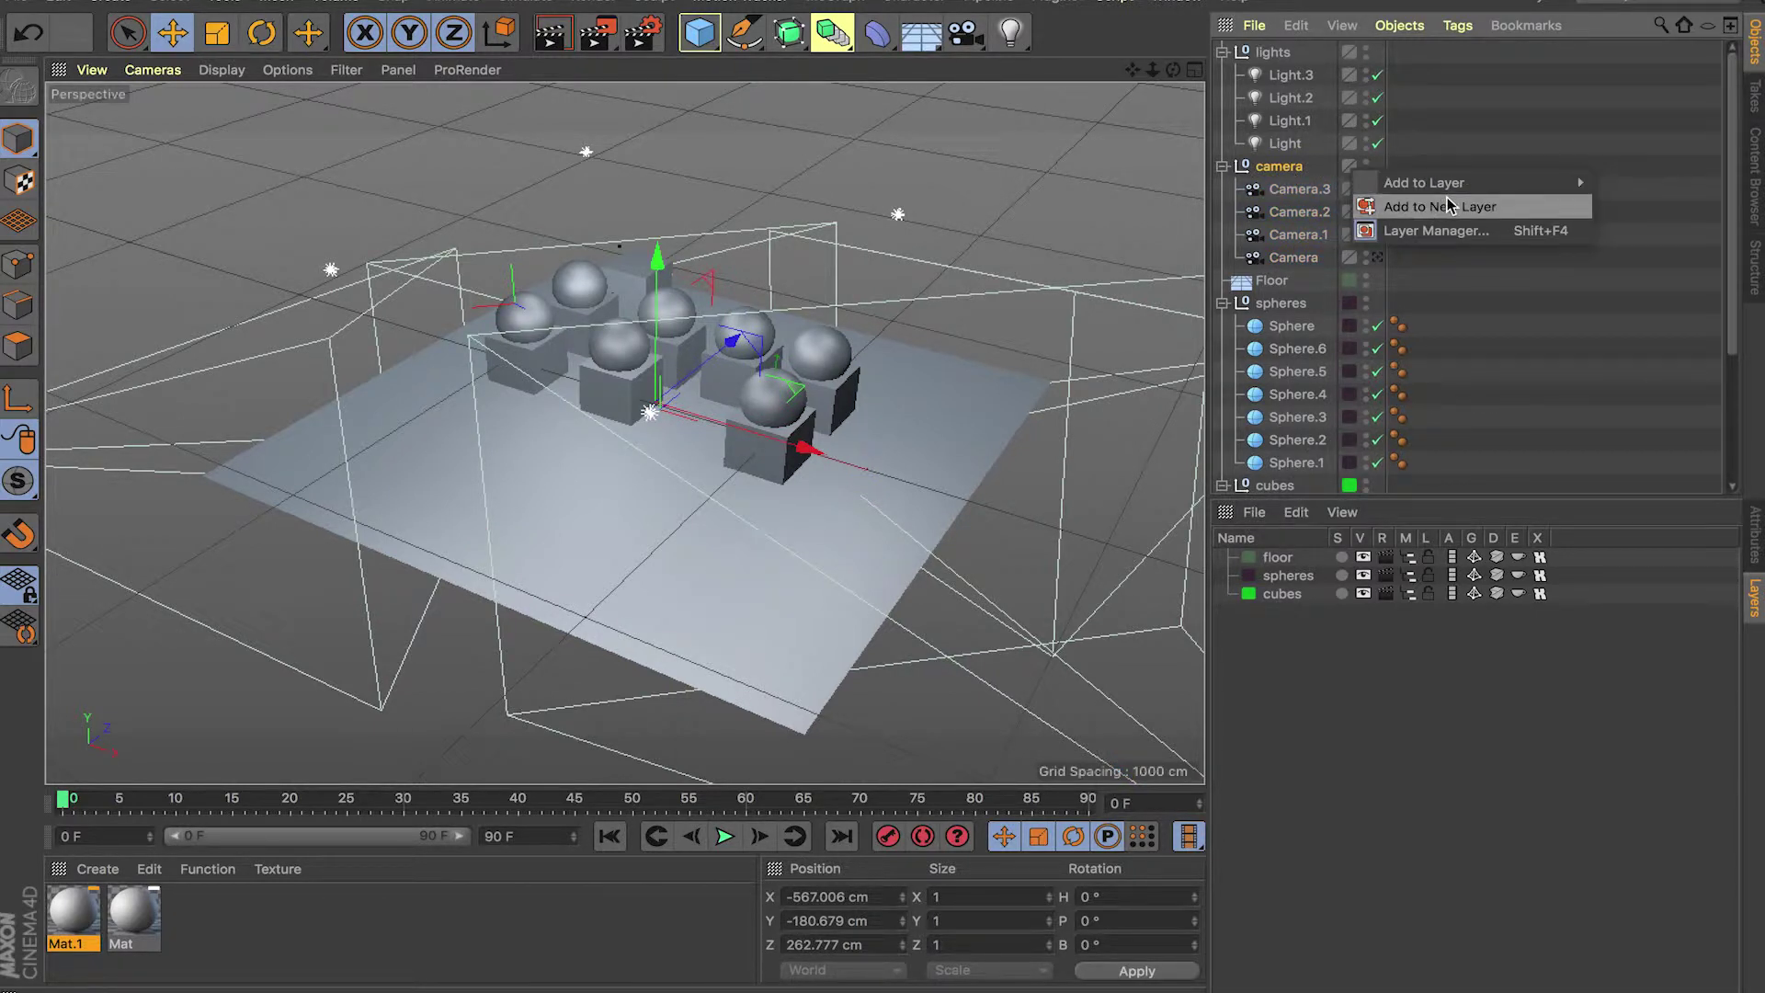
pyautogui.click(1505, 210)
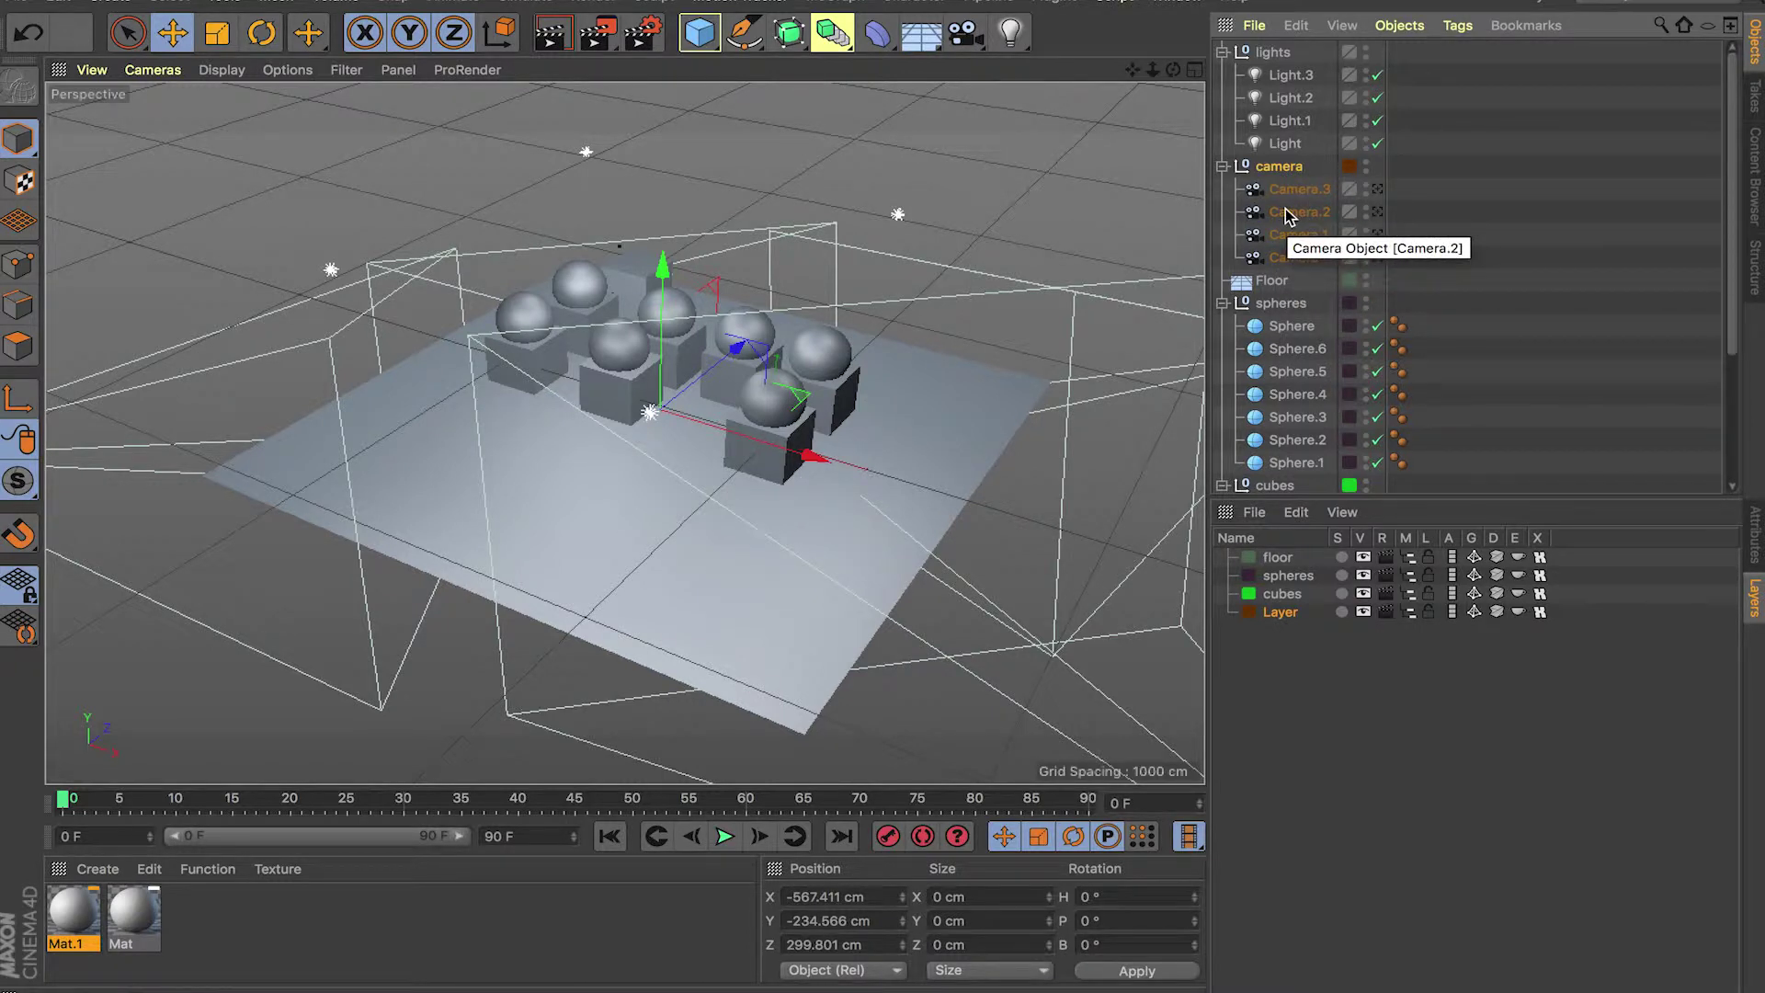
pyautogui.hotkey('ctrl', 'z')
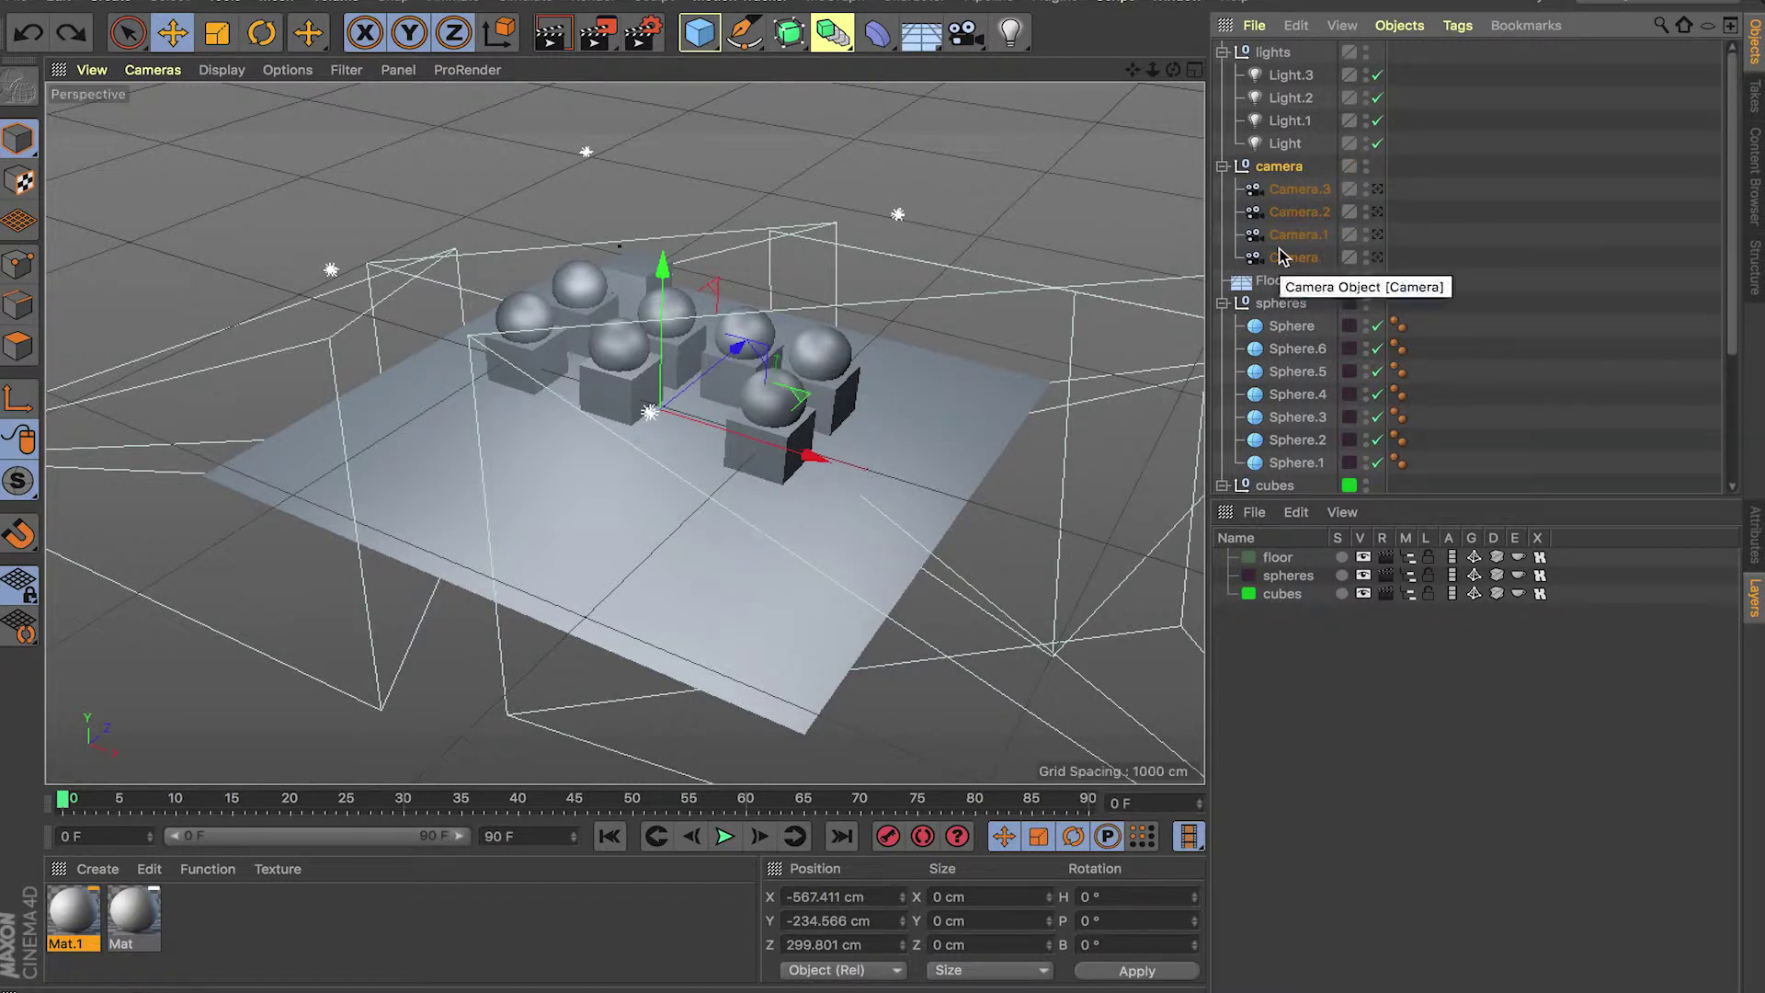
pyautogui.click(1349, 168)
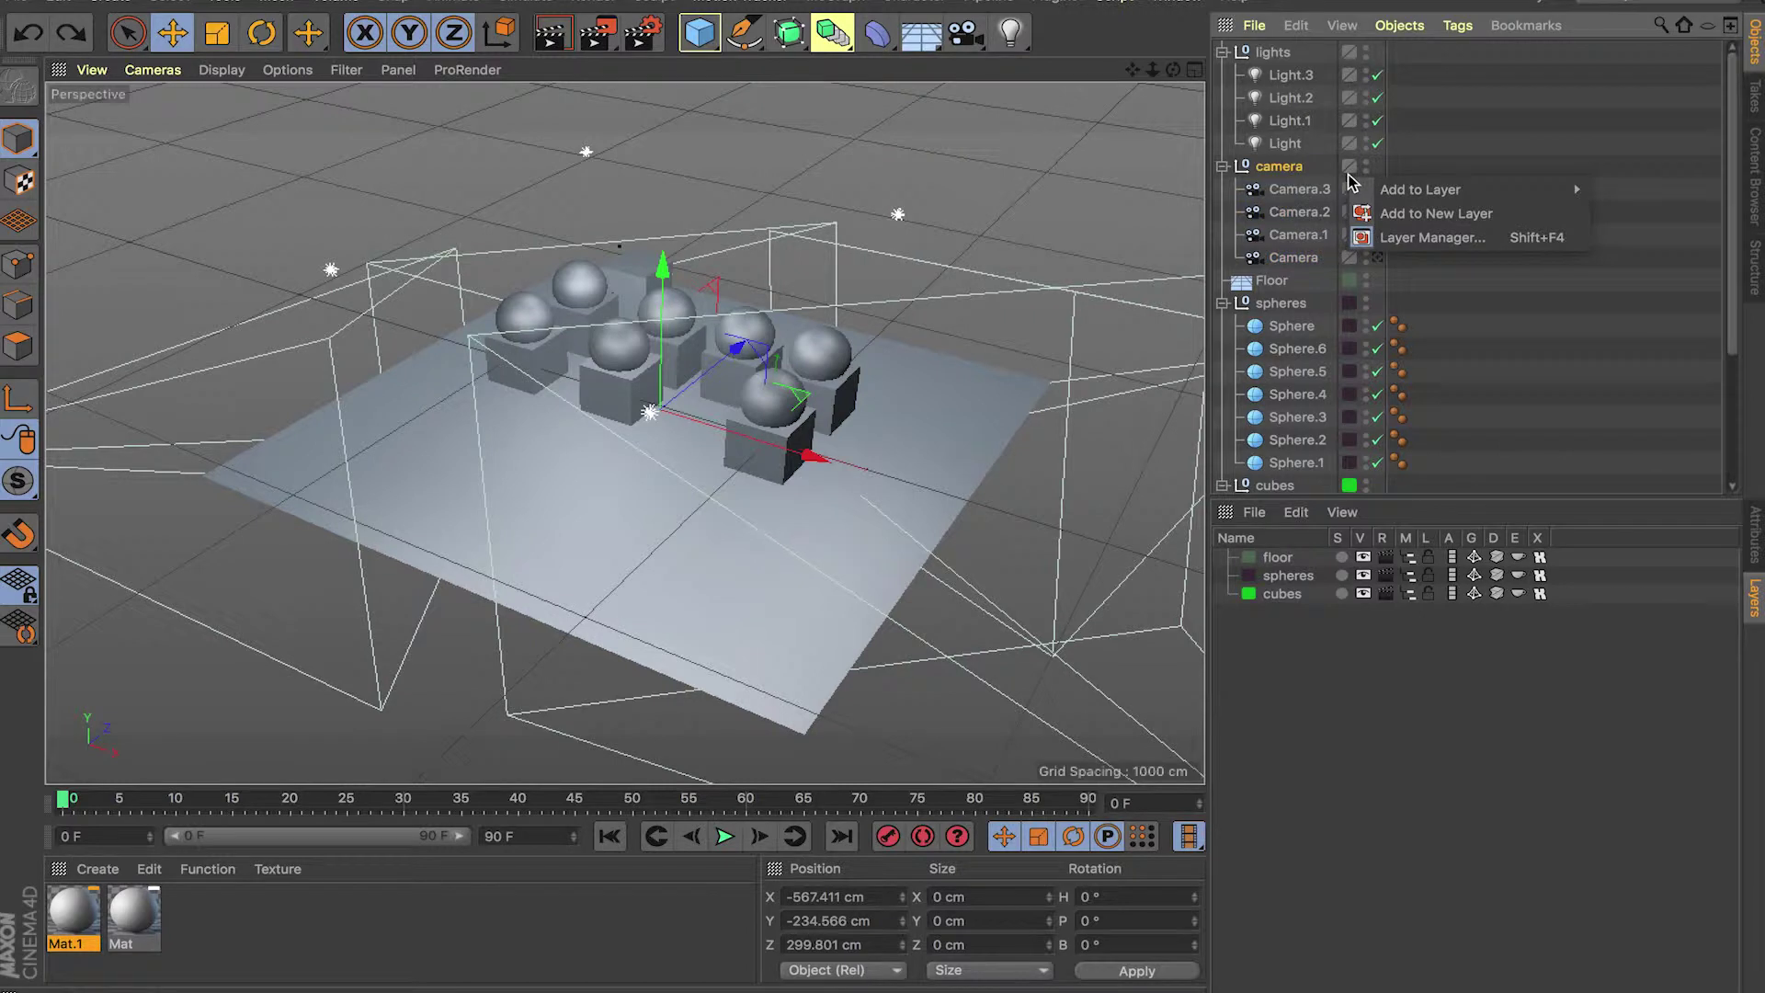
pyautogui.click(1306, 174)
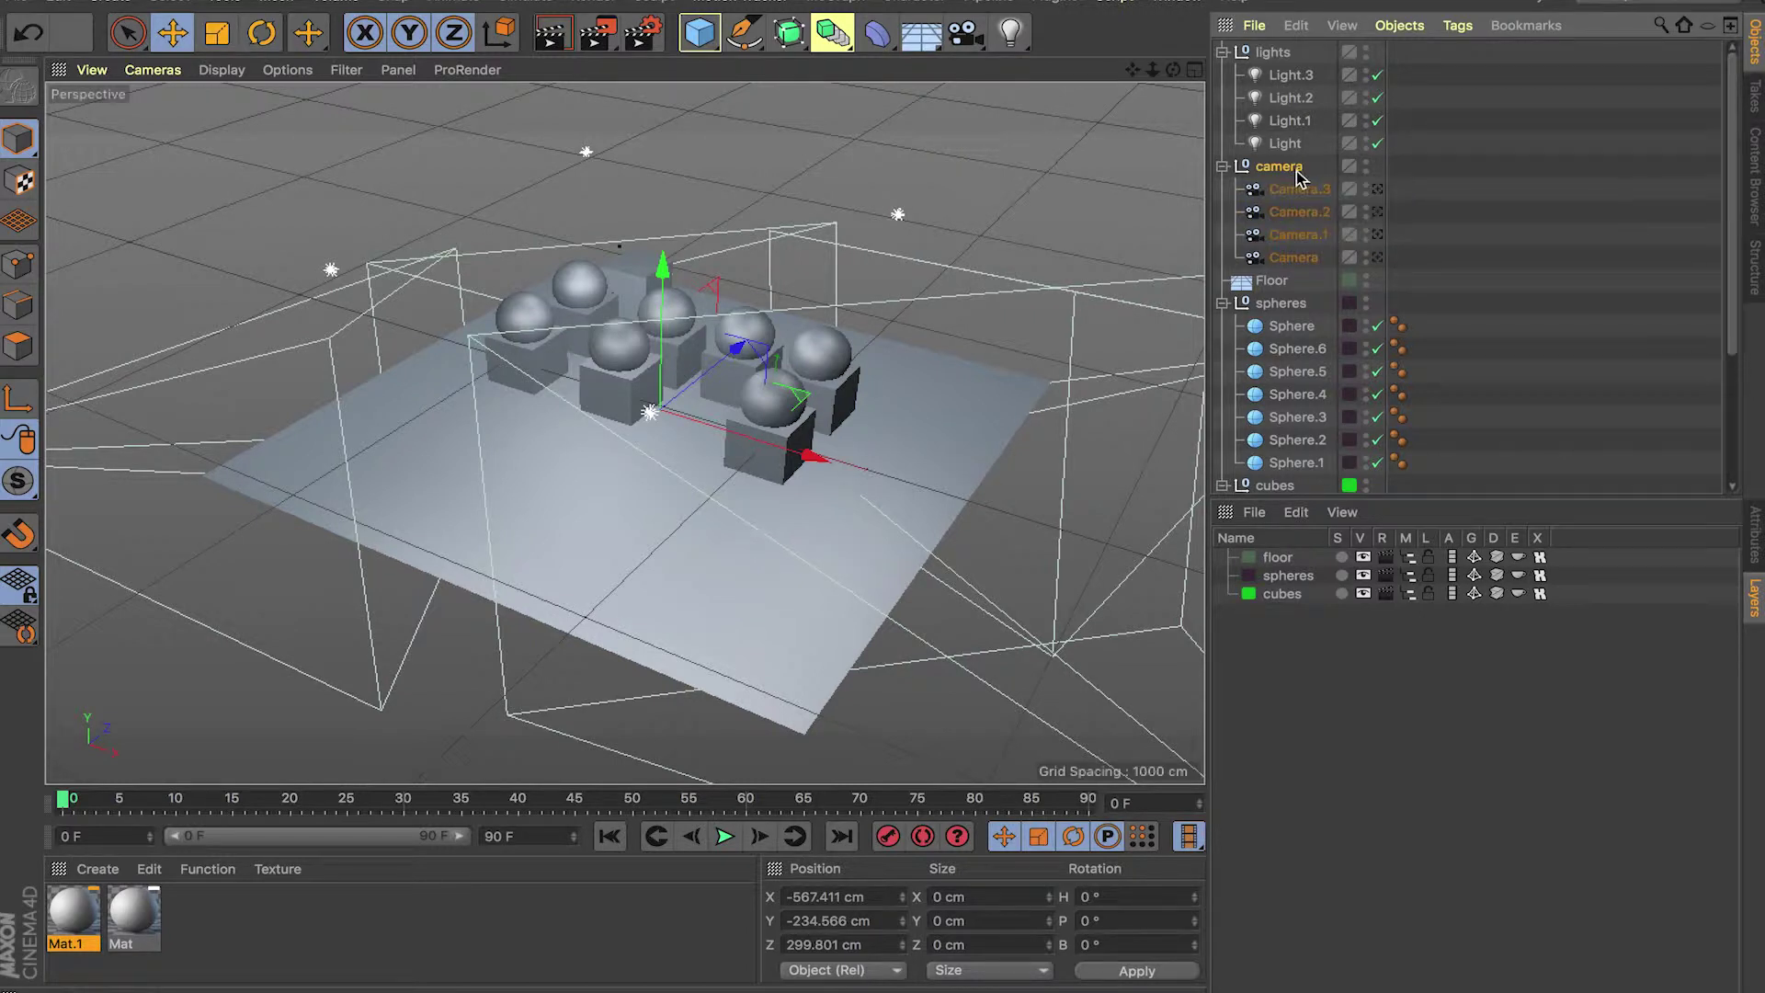
# Step: Select all four cameras, make a layer from the selection, and name it 'cameras'
pyautogui.keyDown('shift'); pyautogui.click(1303, 262); pyautogui.keyUp('shift')
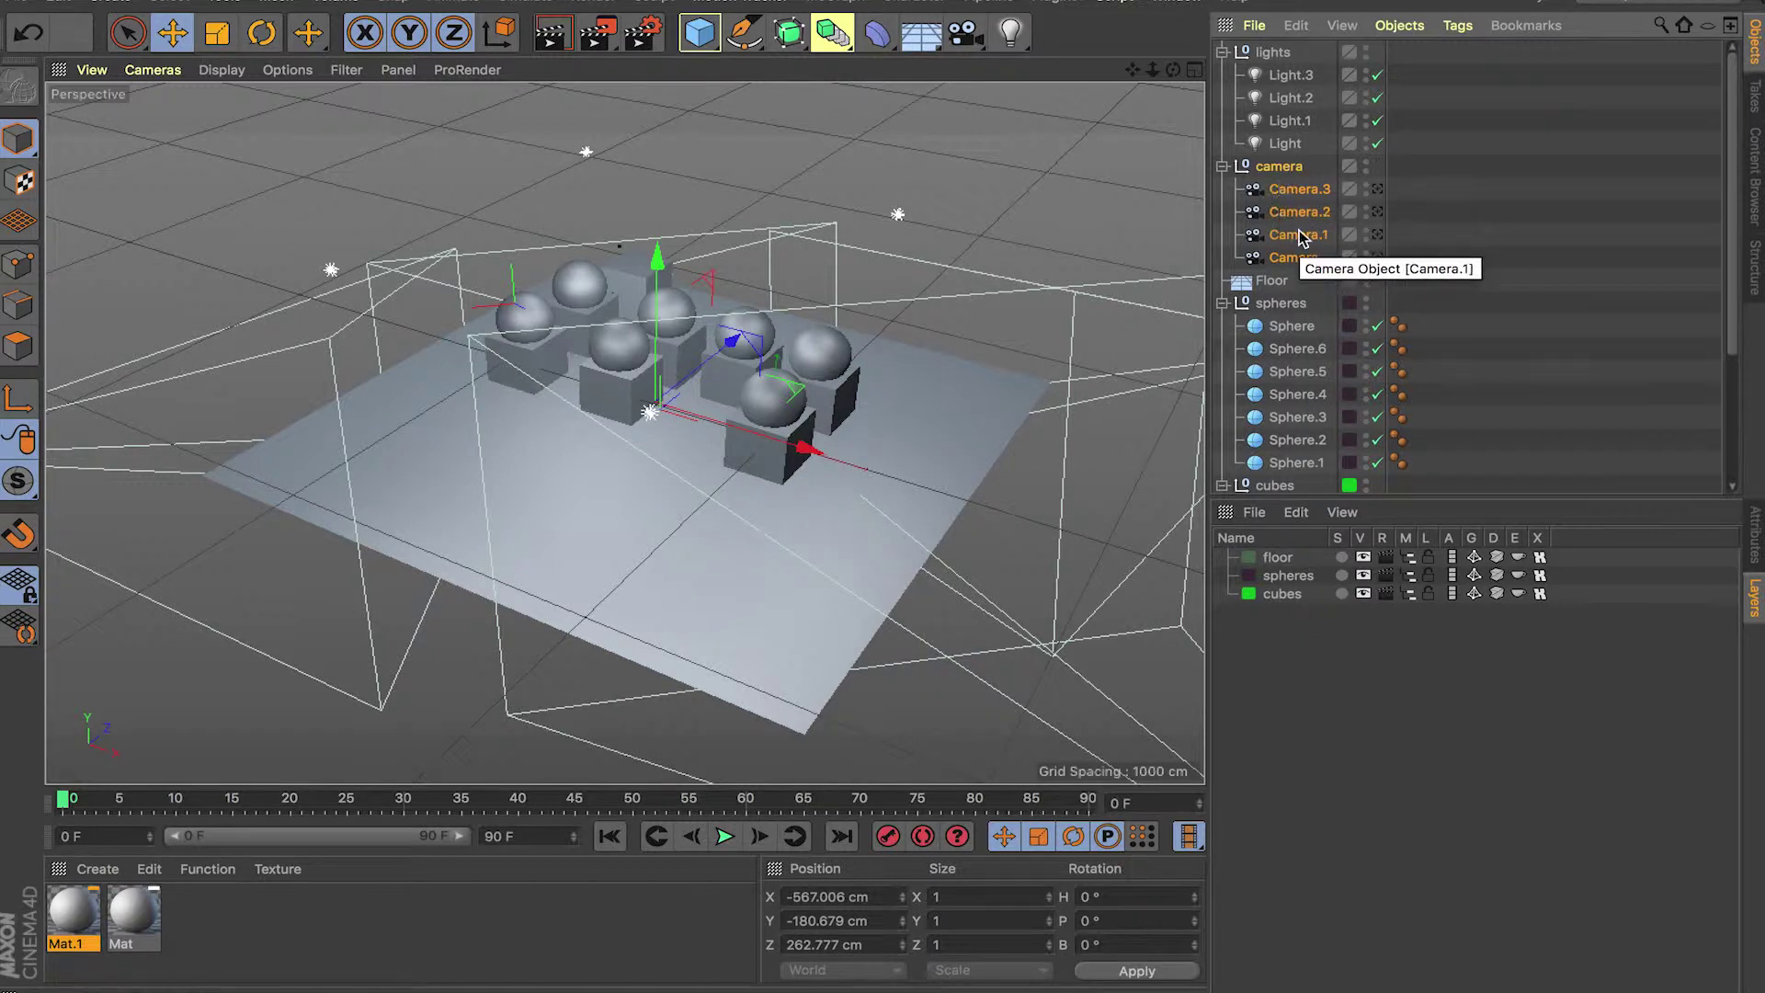
pyautogui.click(1253, 513)
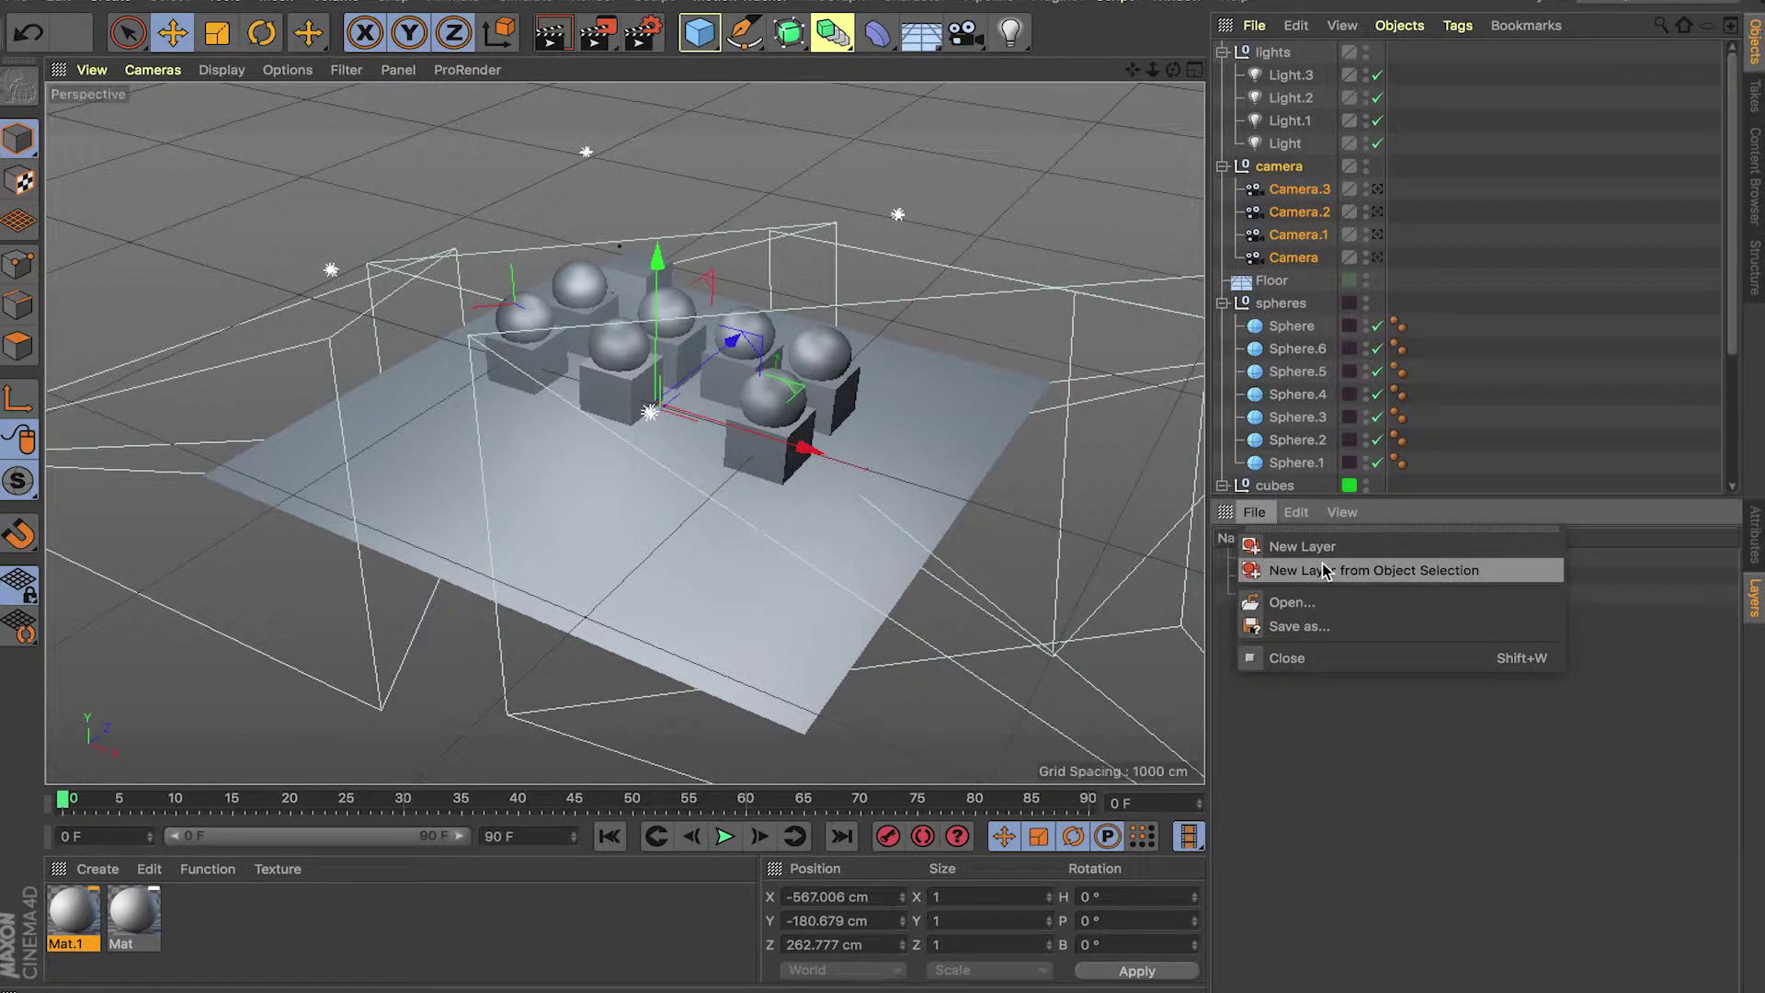
pyautogui.click(1379, 571)
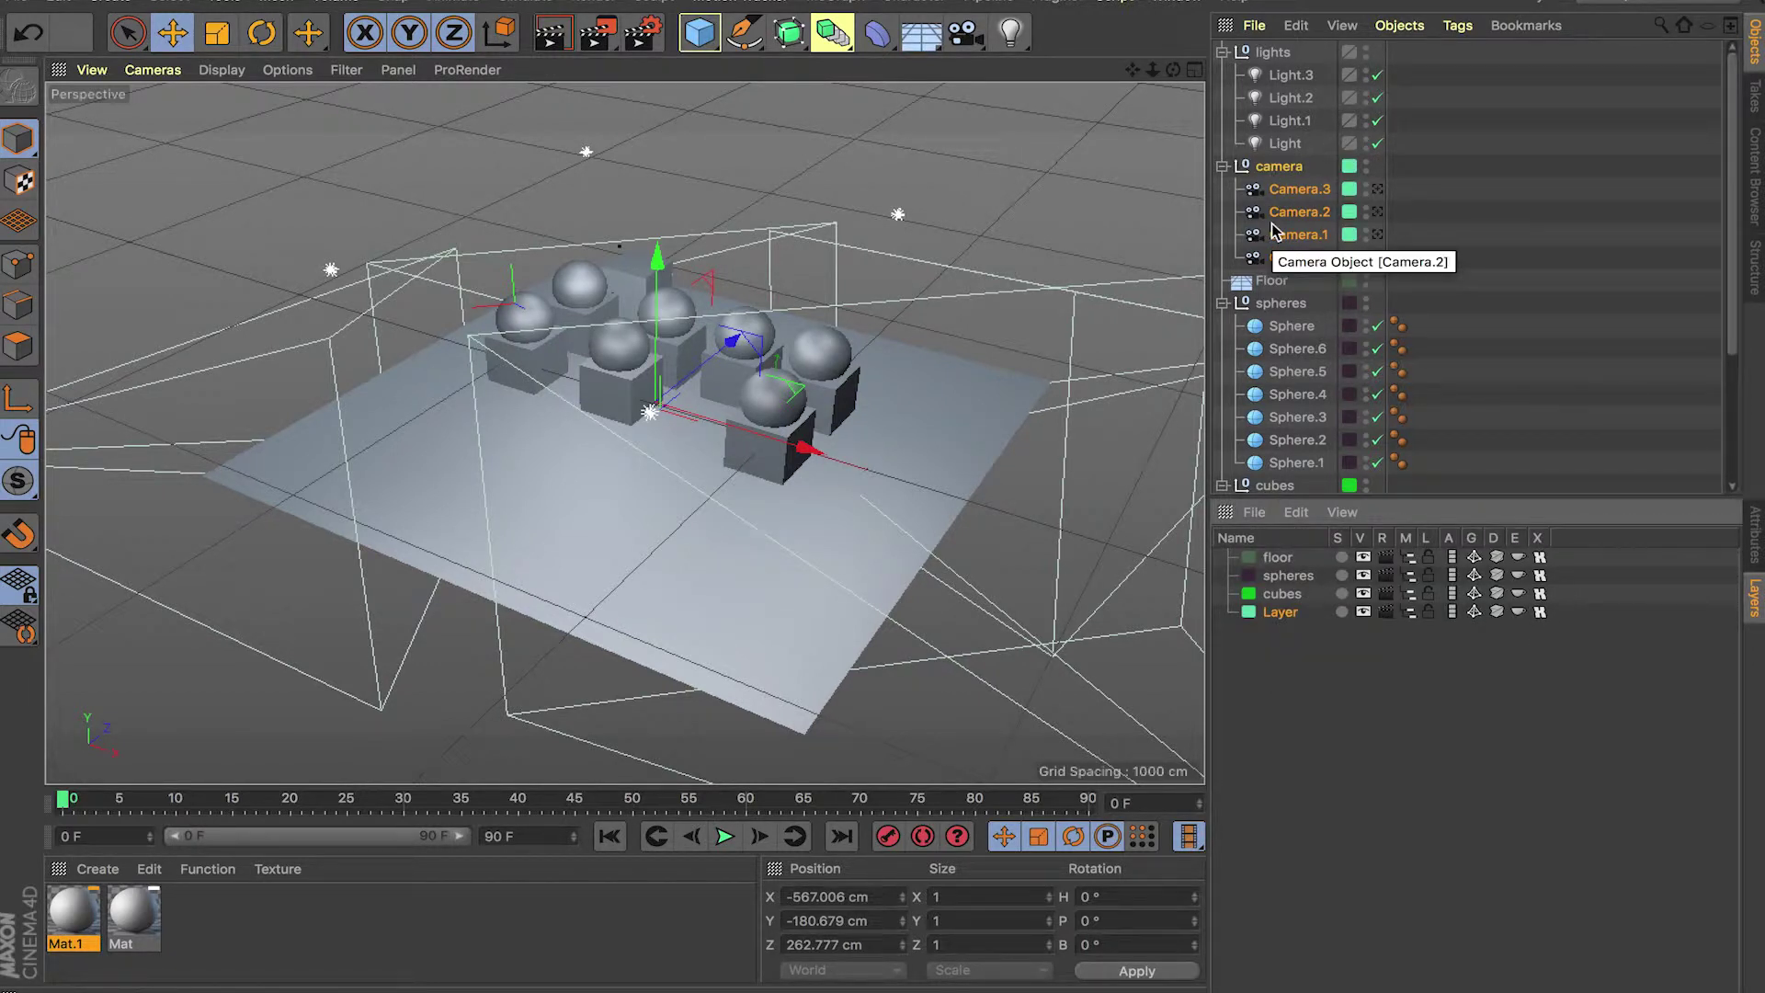
pyautogui.doubleClick(1280, 613)
pyautogui.write('came')
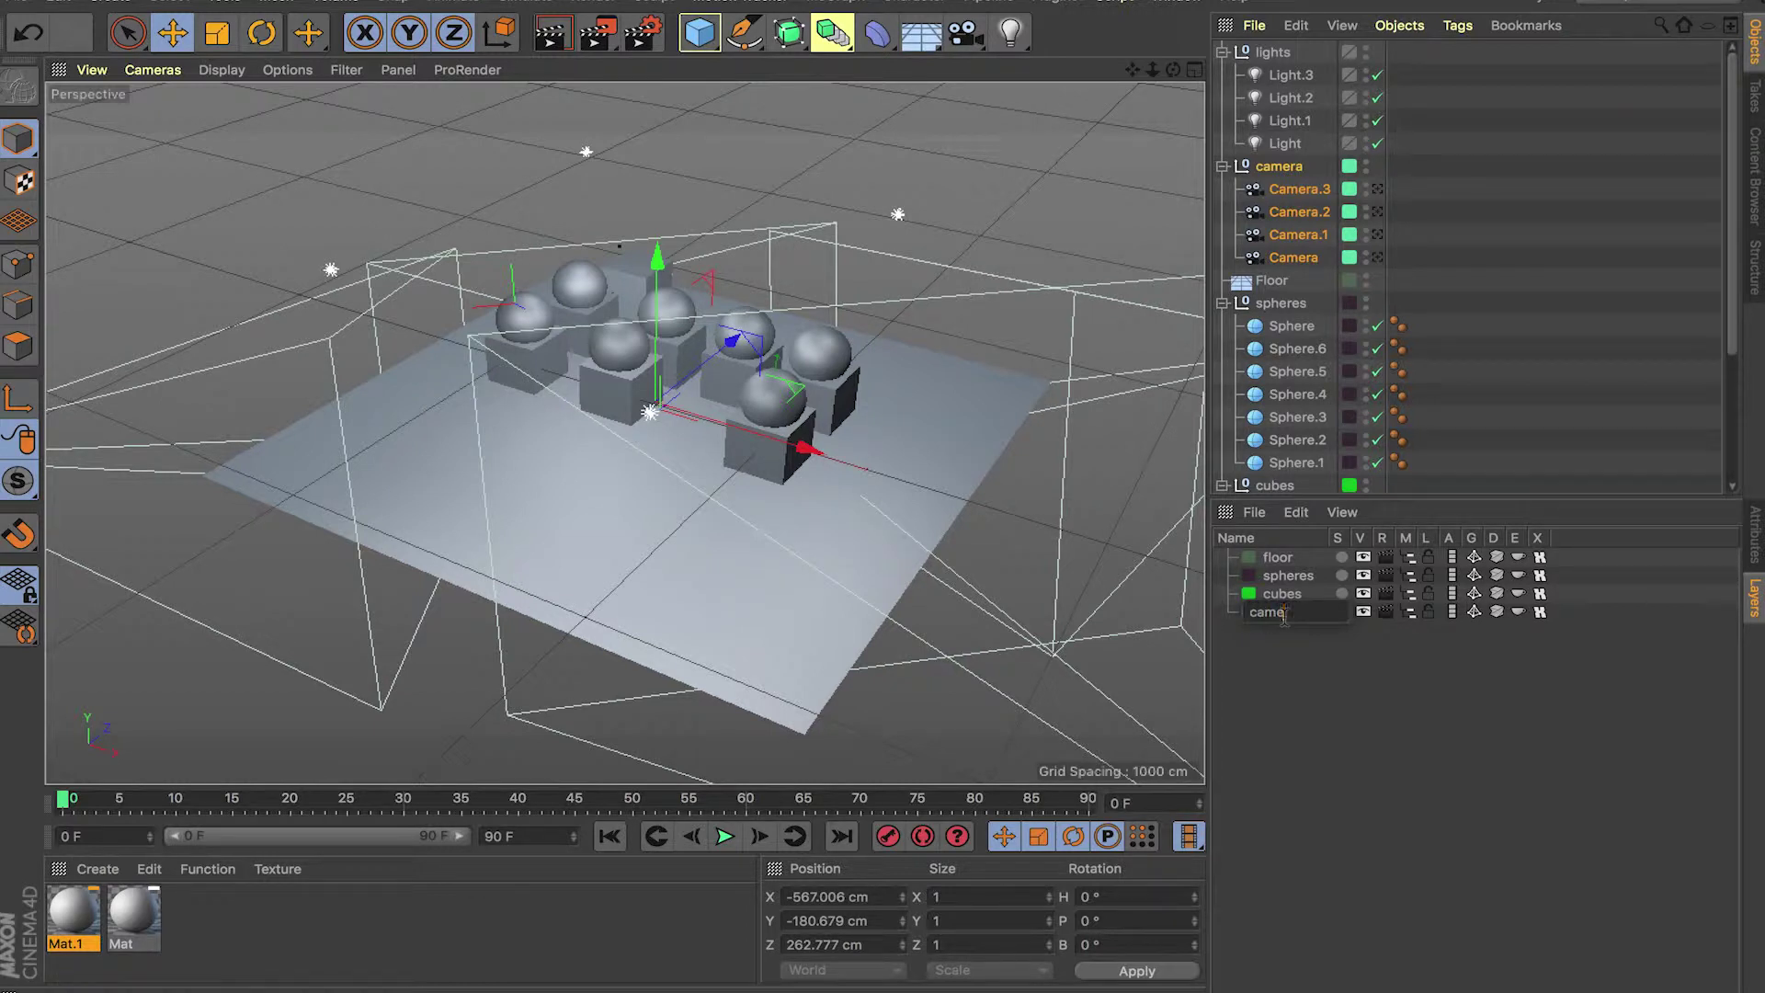
pyautogui.write('ras')
pyautogui.press('Return')
pyautogui.moveTo(1308, 149); pyautogui.dragTo(1285, 61)
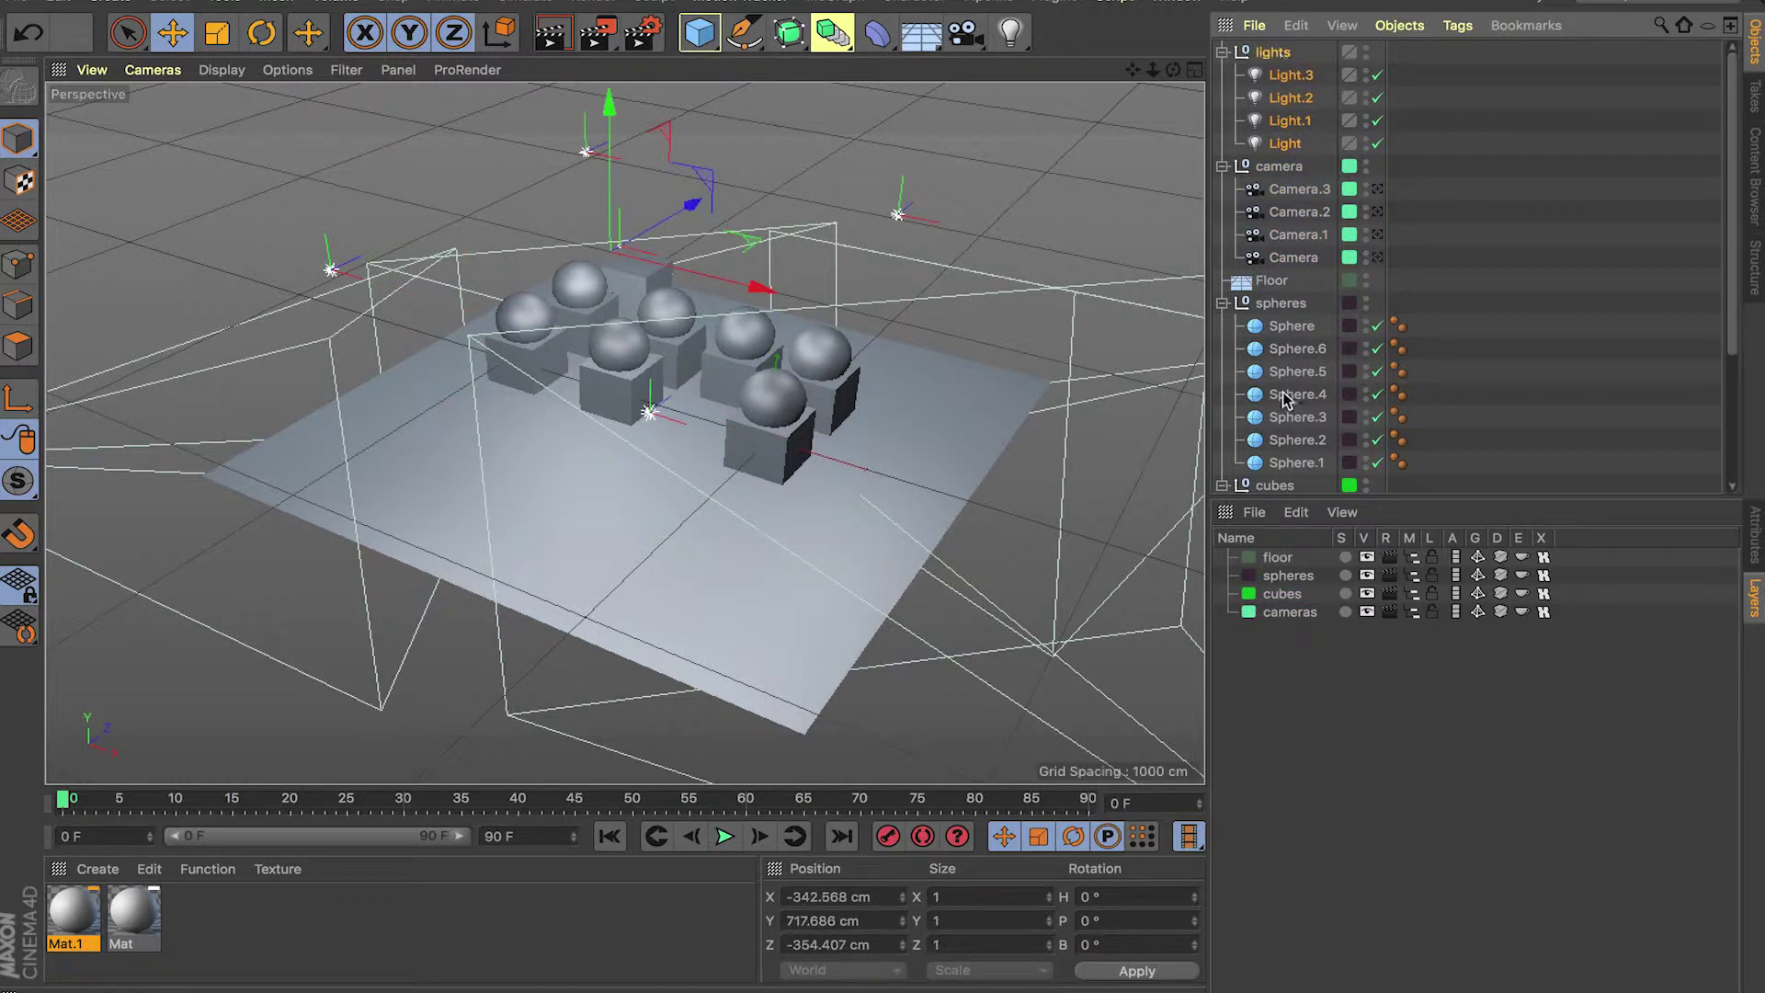
# Step: Create a layer from the selected lights group and four lights, named 'lights'
pyautogui.click(1254, 512)
pyautogui.click(1329, 578)
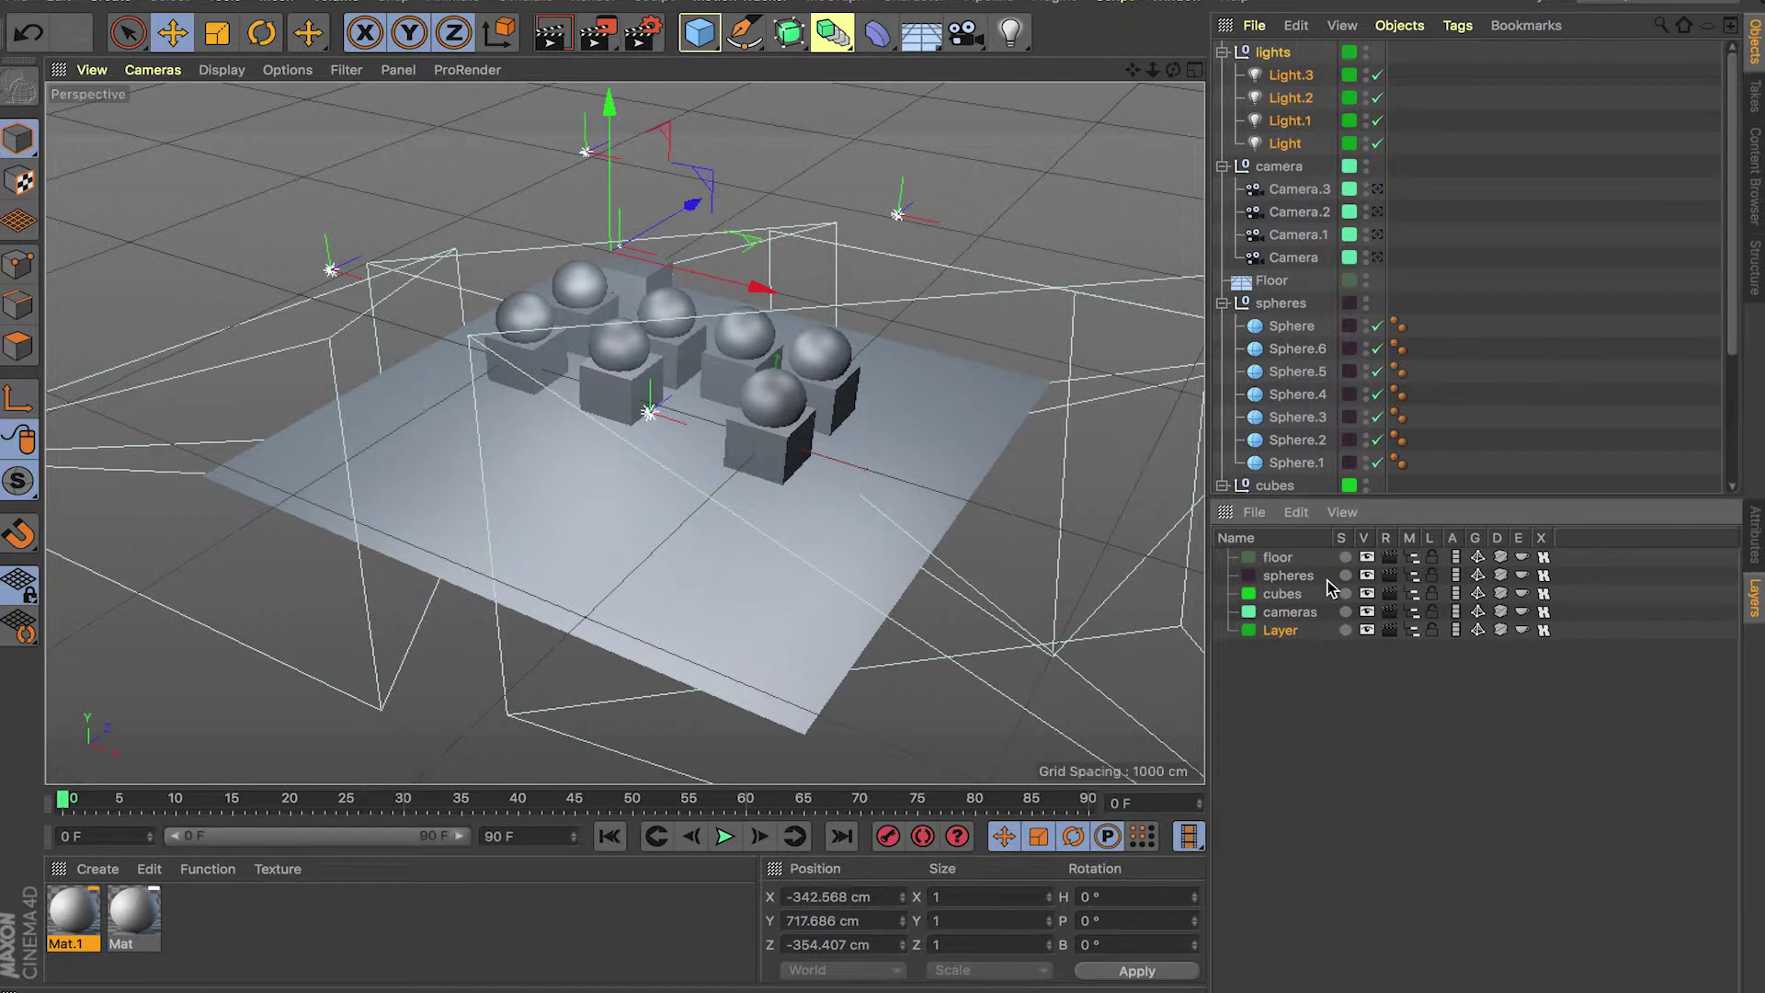
pyautogui.doubleClick(1290, 630)
pyautogui.write('lights')
pyautogui.press('Return')
pyautogui.scroll(-4, 1368, 393)
pyautogui.scroll(4, 1368, 377)
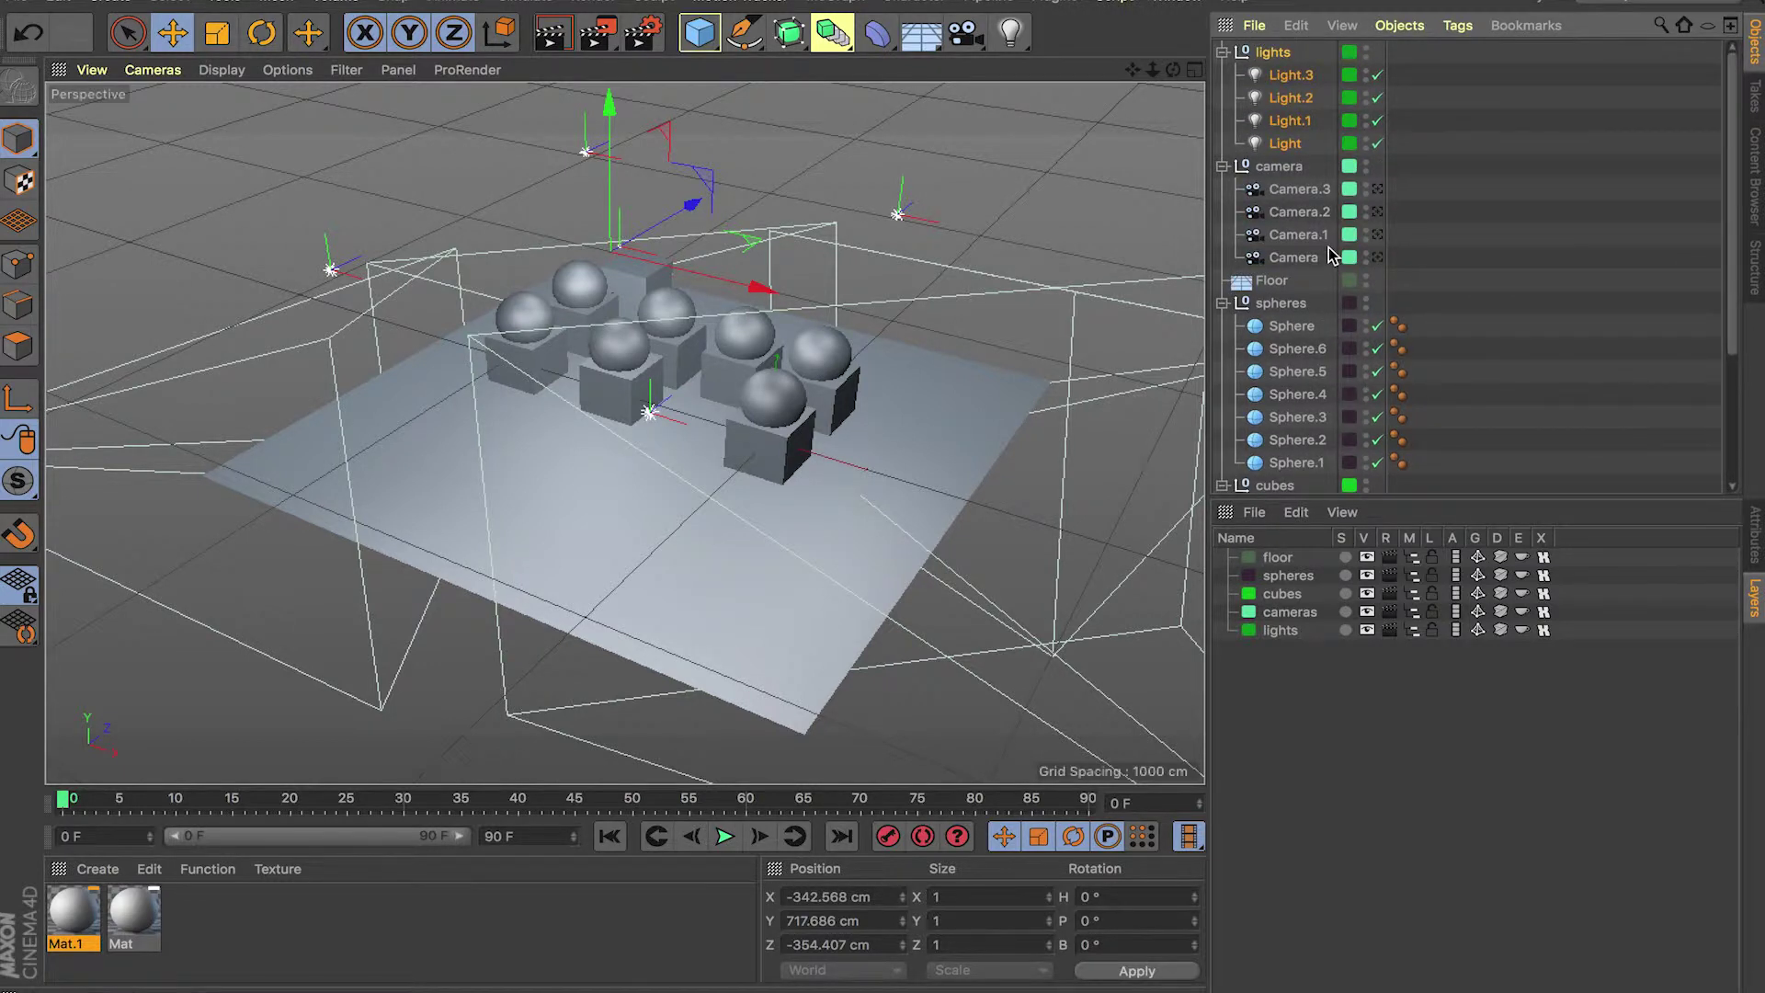
pyautogui.scroll(-4, 1329, 248)
pyautogui.scroll(4, 1329, 254)
pyautogui.scroll(-4, 1328, 254)
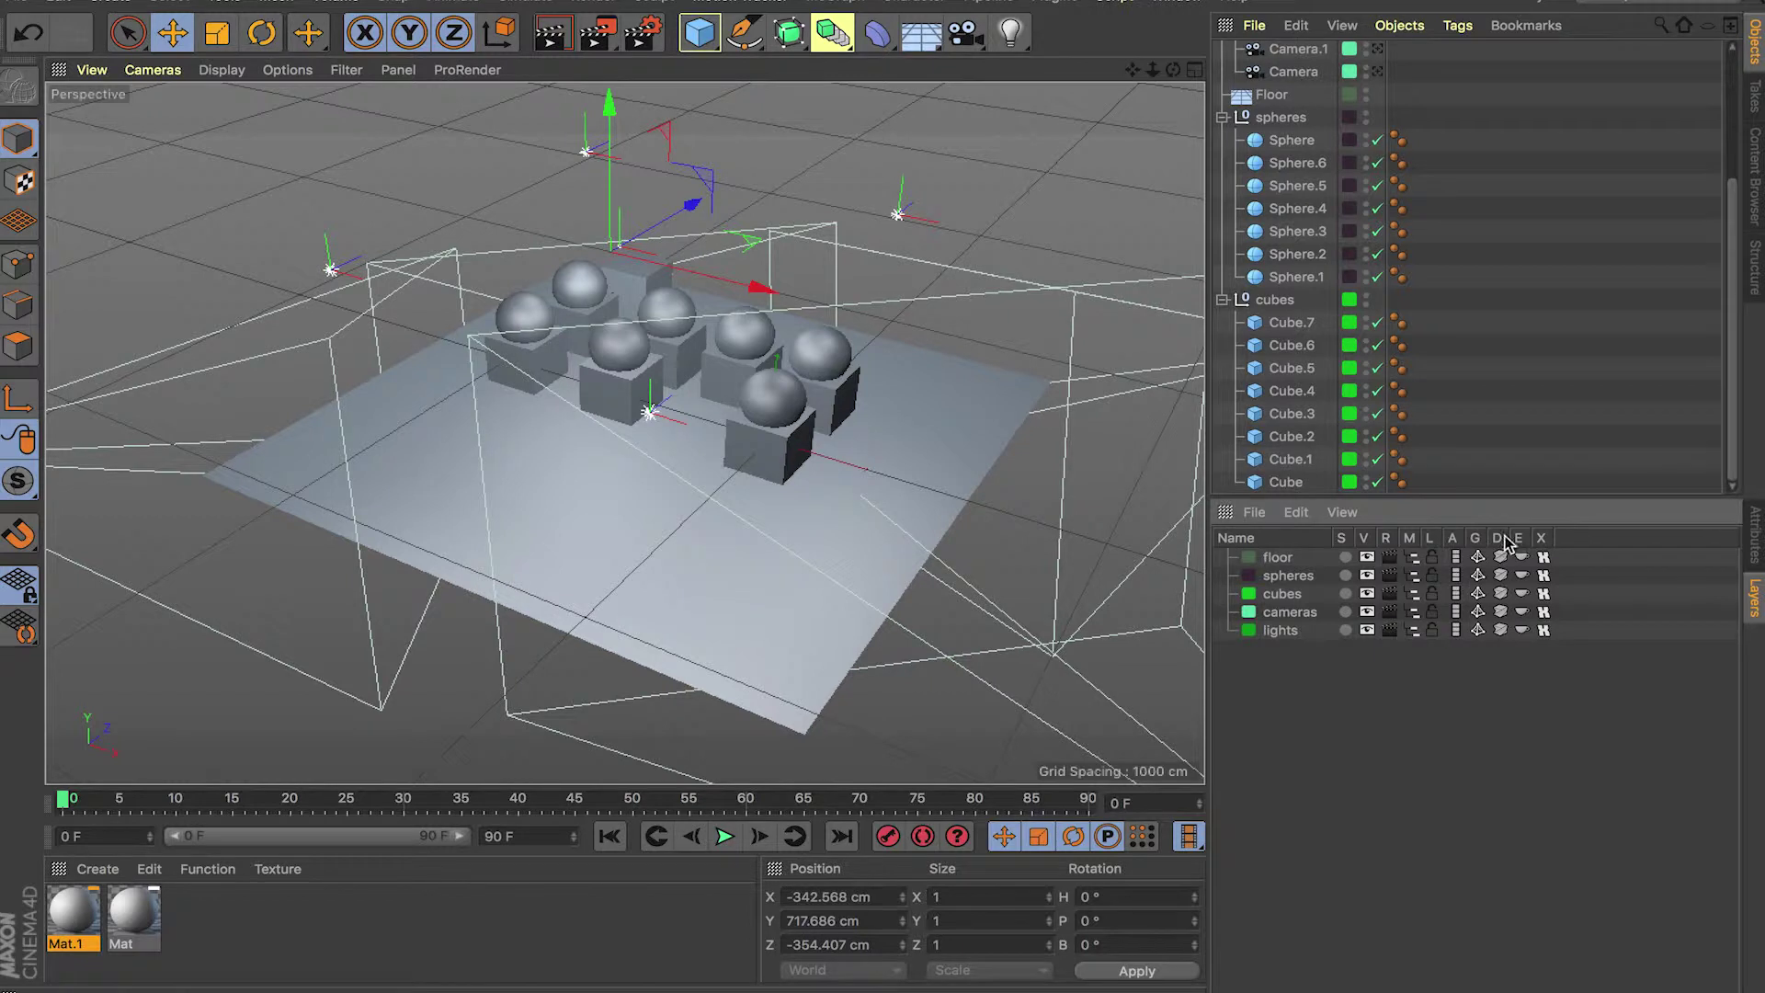
# Step: Check the layer view toggles, then collapse the cubes, camera, spheres and lights groups and deselect
pyautogui.click(1345, 512)
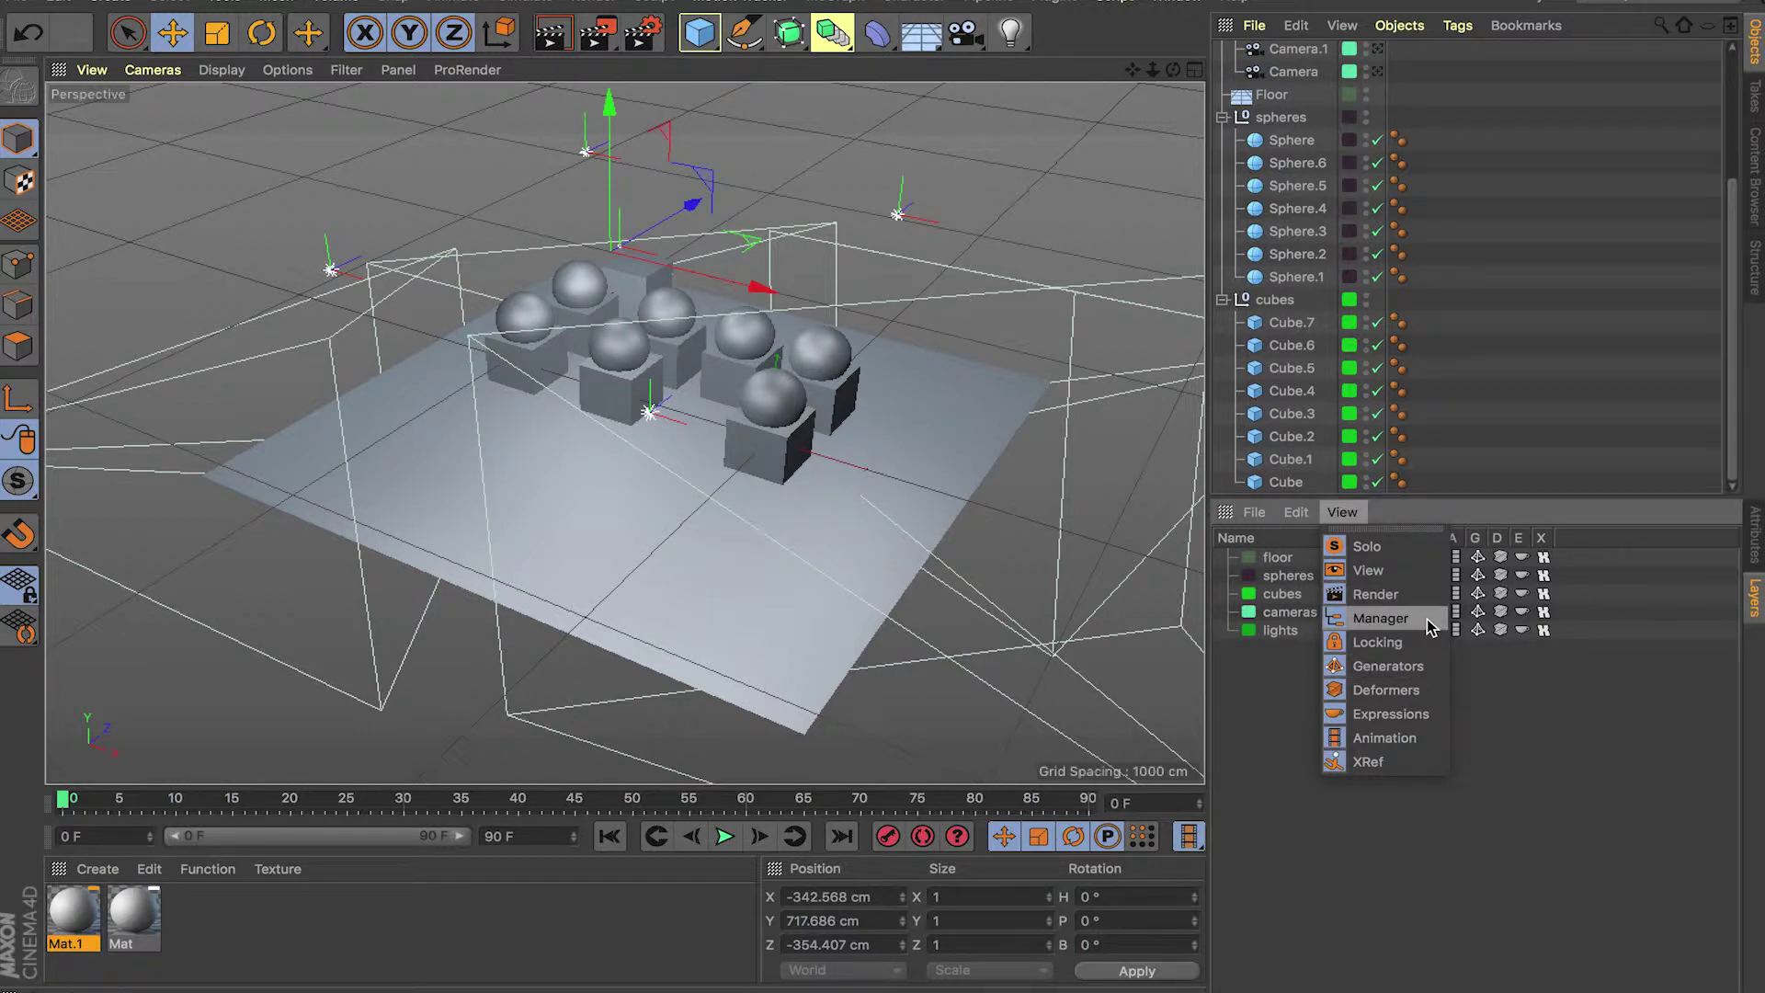
pyautogui.click(1669, 708)
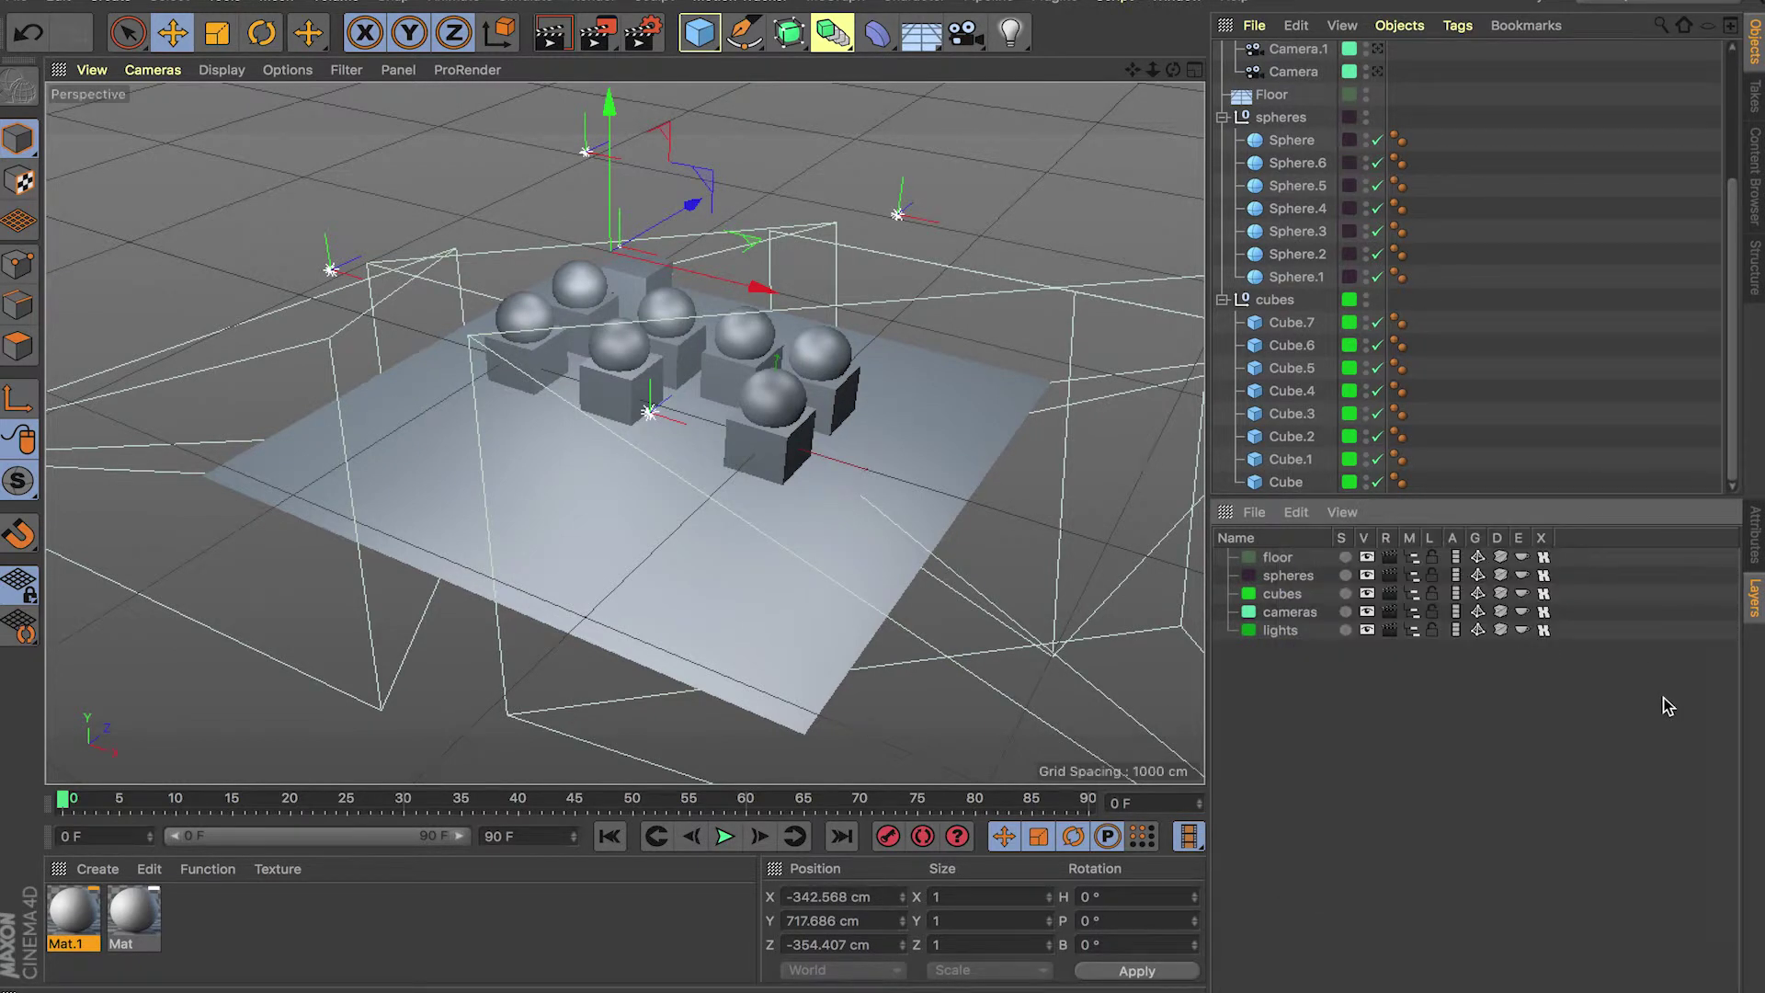
pyautogui.click(1223, 299)
pyautogui.click(1223, 165)
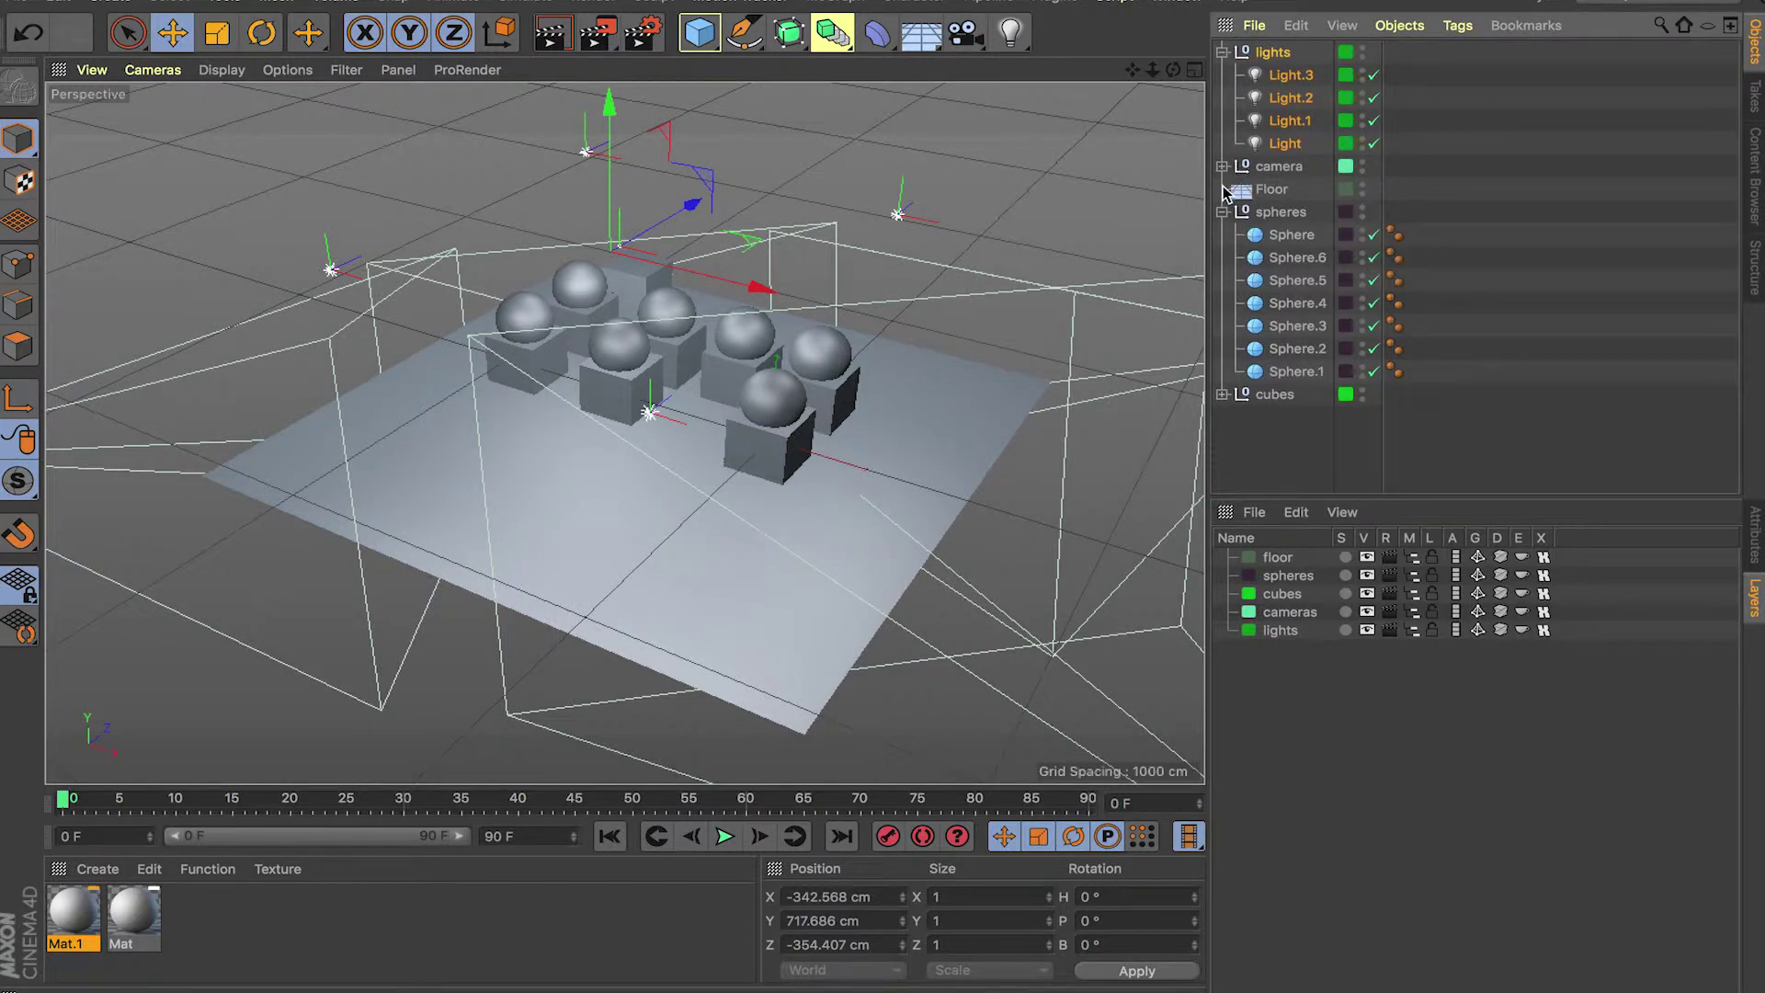
pyautogui.click(1223, 211)
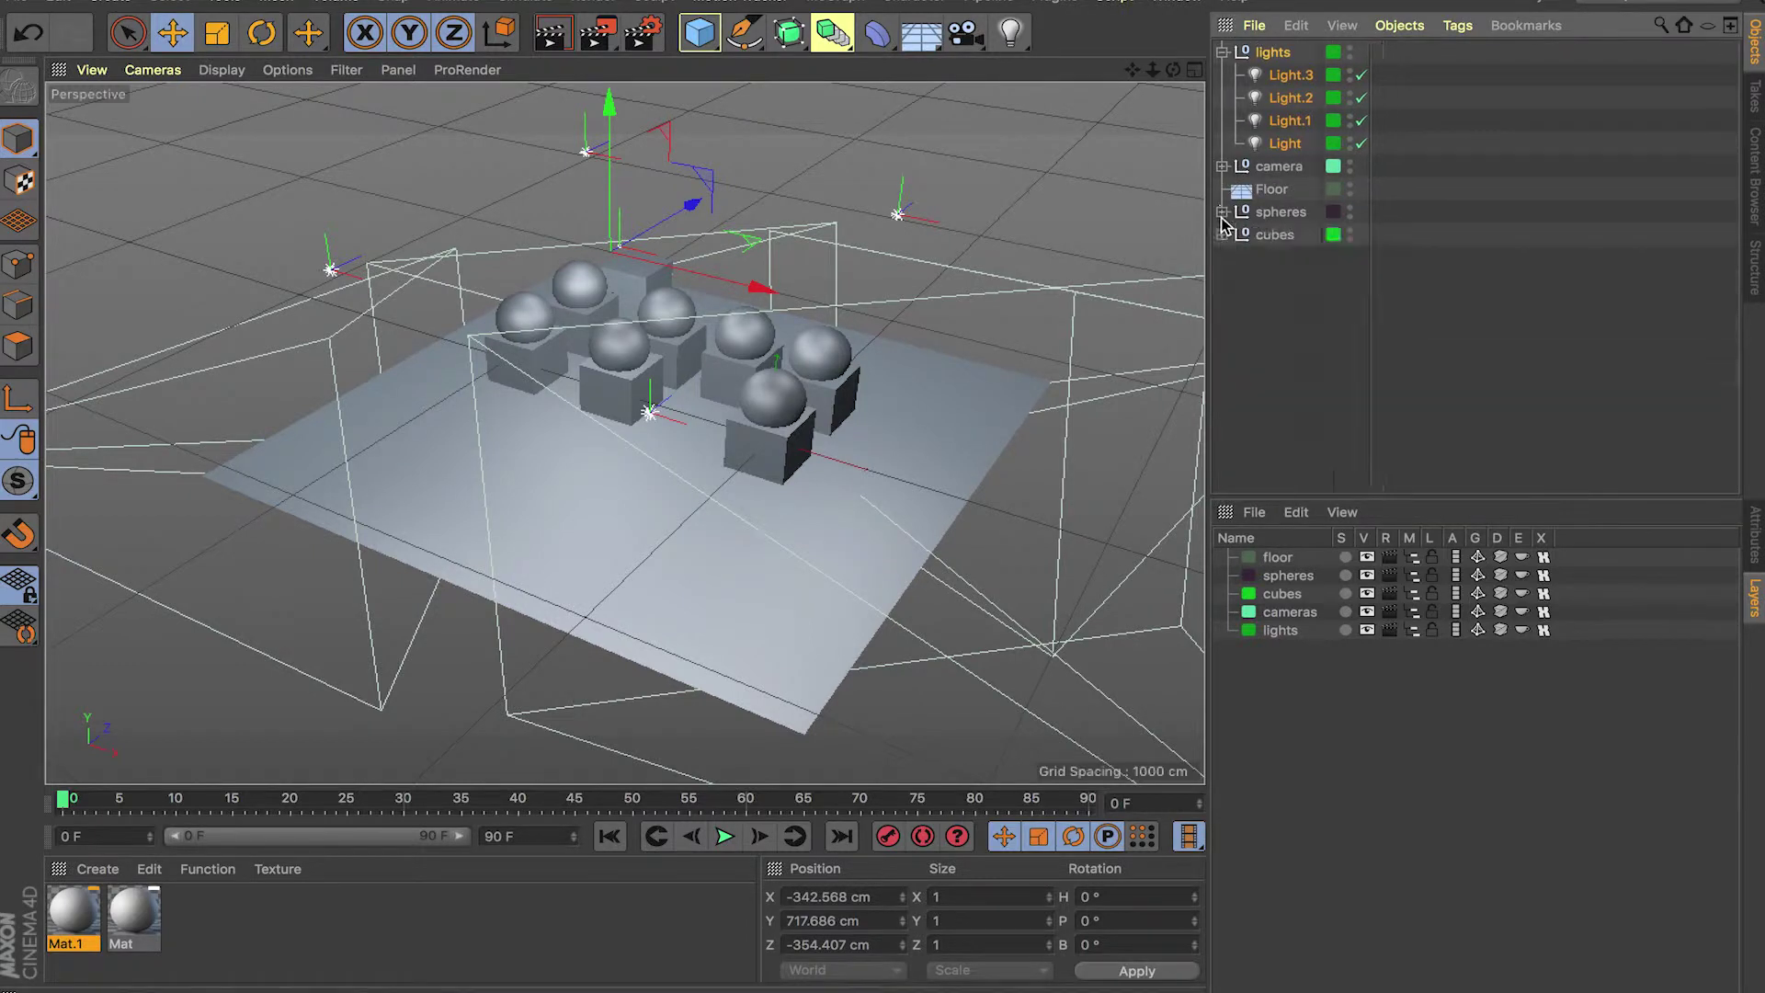
pyautogui.click(1223, 52)
pyautogui.click(1288, 184)
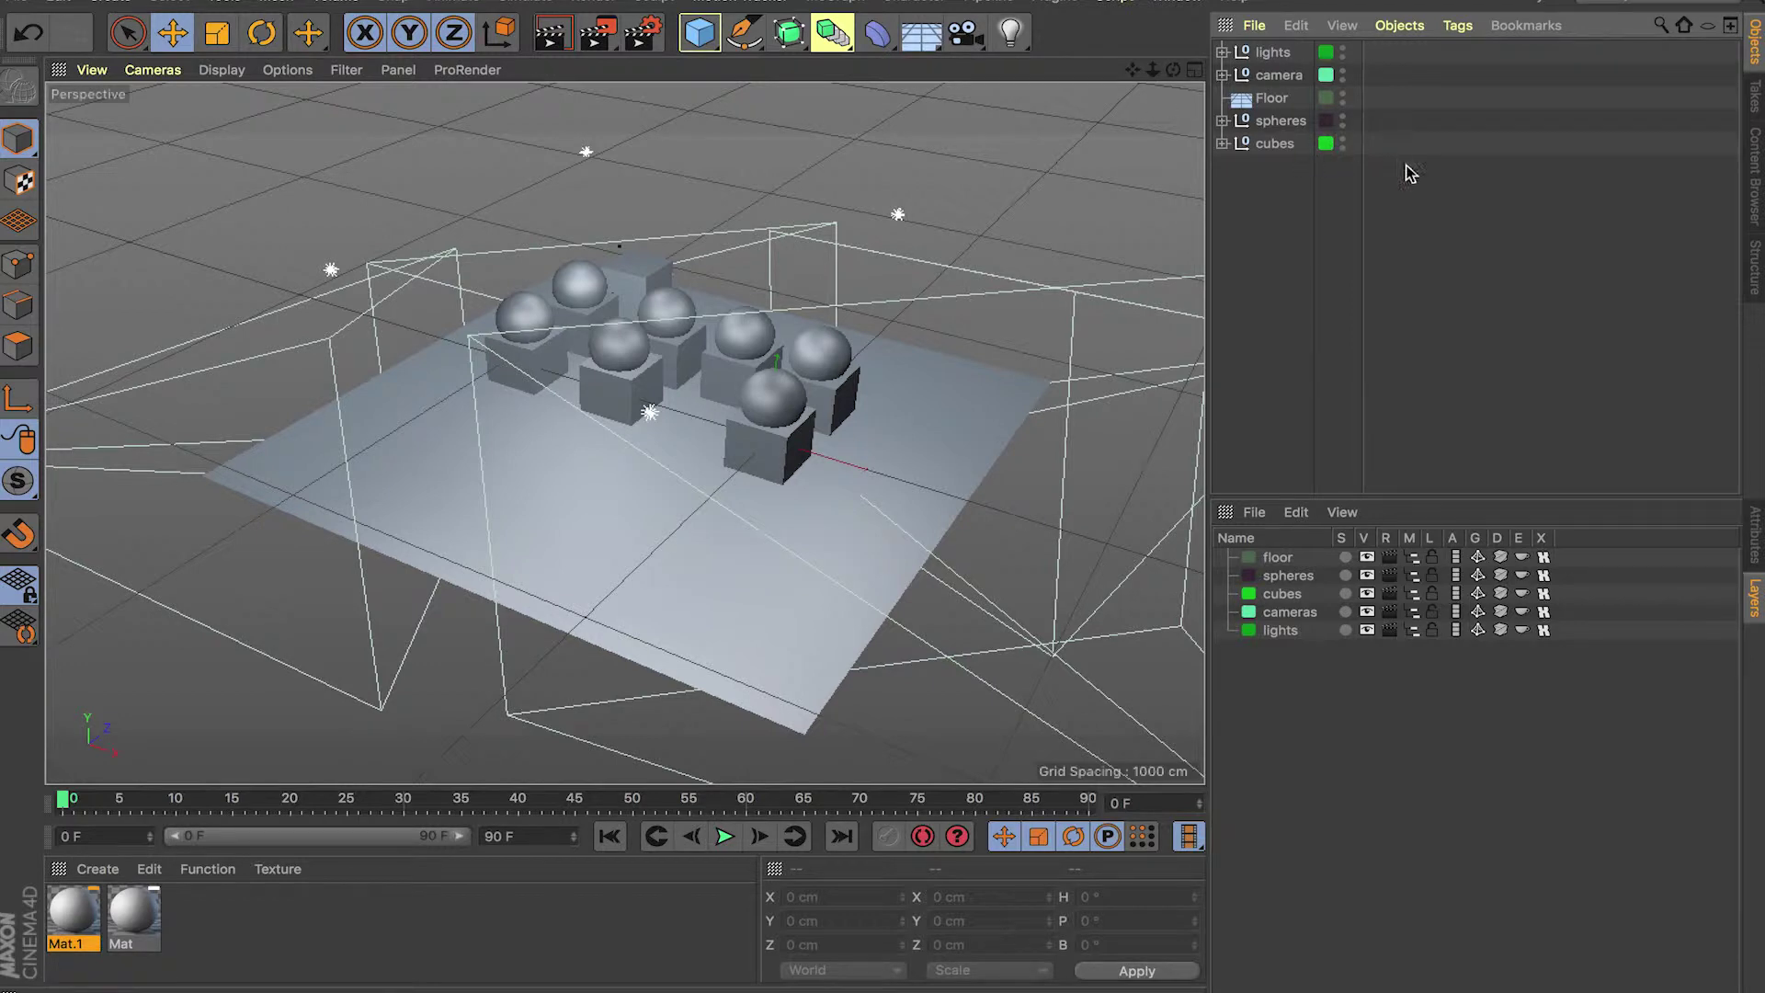
# Step: Toggle viewport visibility off and back on for the floor, spheres and cameras layers
pyautogui.click(1222, 75)
pyautogui.click(1222, 75)
pyautogui.click(1370, 562)
pyautogui.click(1370, 563)
pyautogui.click(1370, 563)
pyautogui.click(1370, 563)
pyautogui.click(1368, 576)
pyautogui.click(1369, 575)
pyautogui.click(1368, 611)
pyautogui.click(1369, 611)
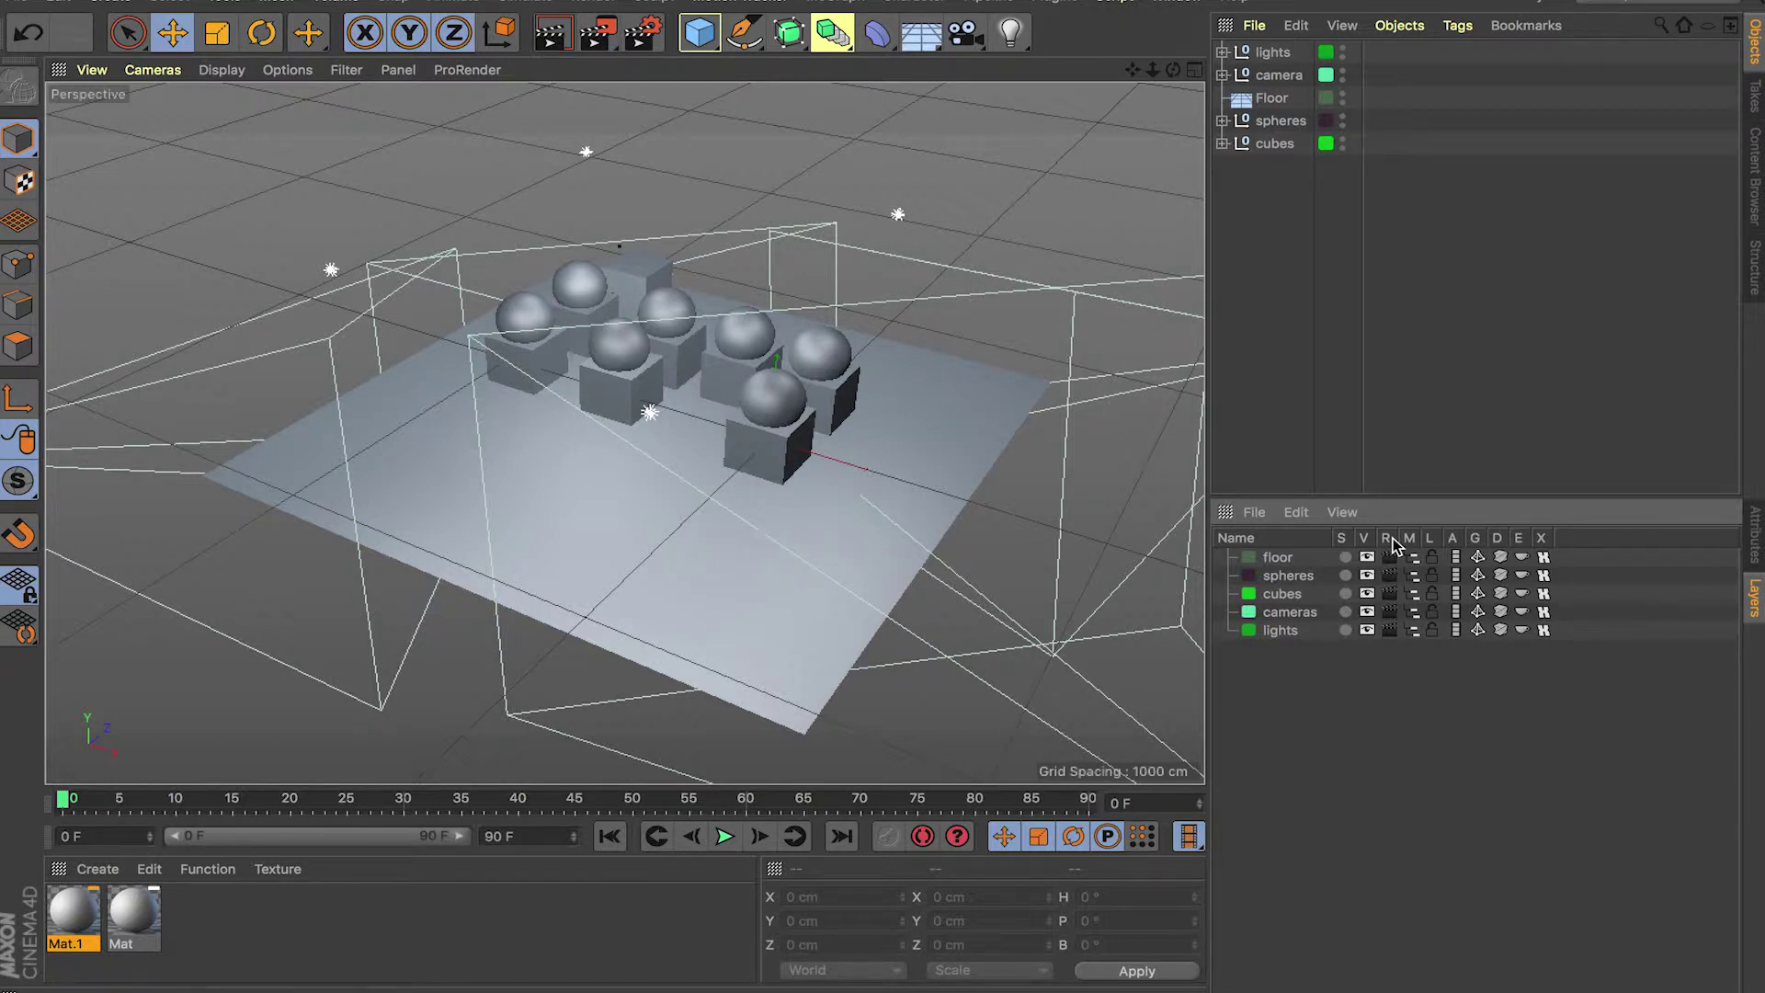
# Step: Re-expand the cubes and spheres groups in the object list
pyautogui.click(1352, 513)
pyautogui.click(1355, 512)
pyautogui.click(1223, 144)
pyautogui.click(1223, 121)
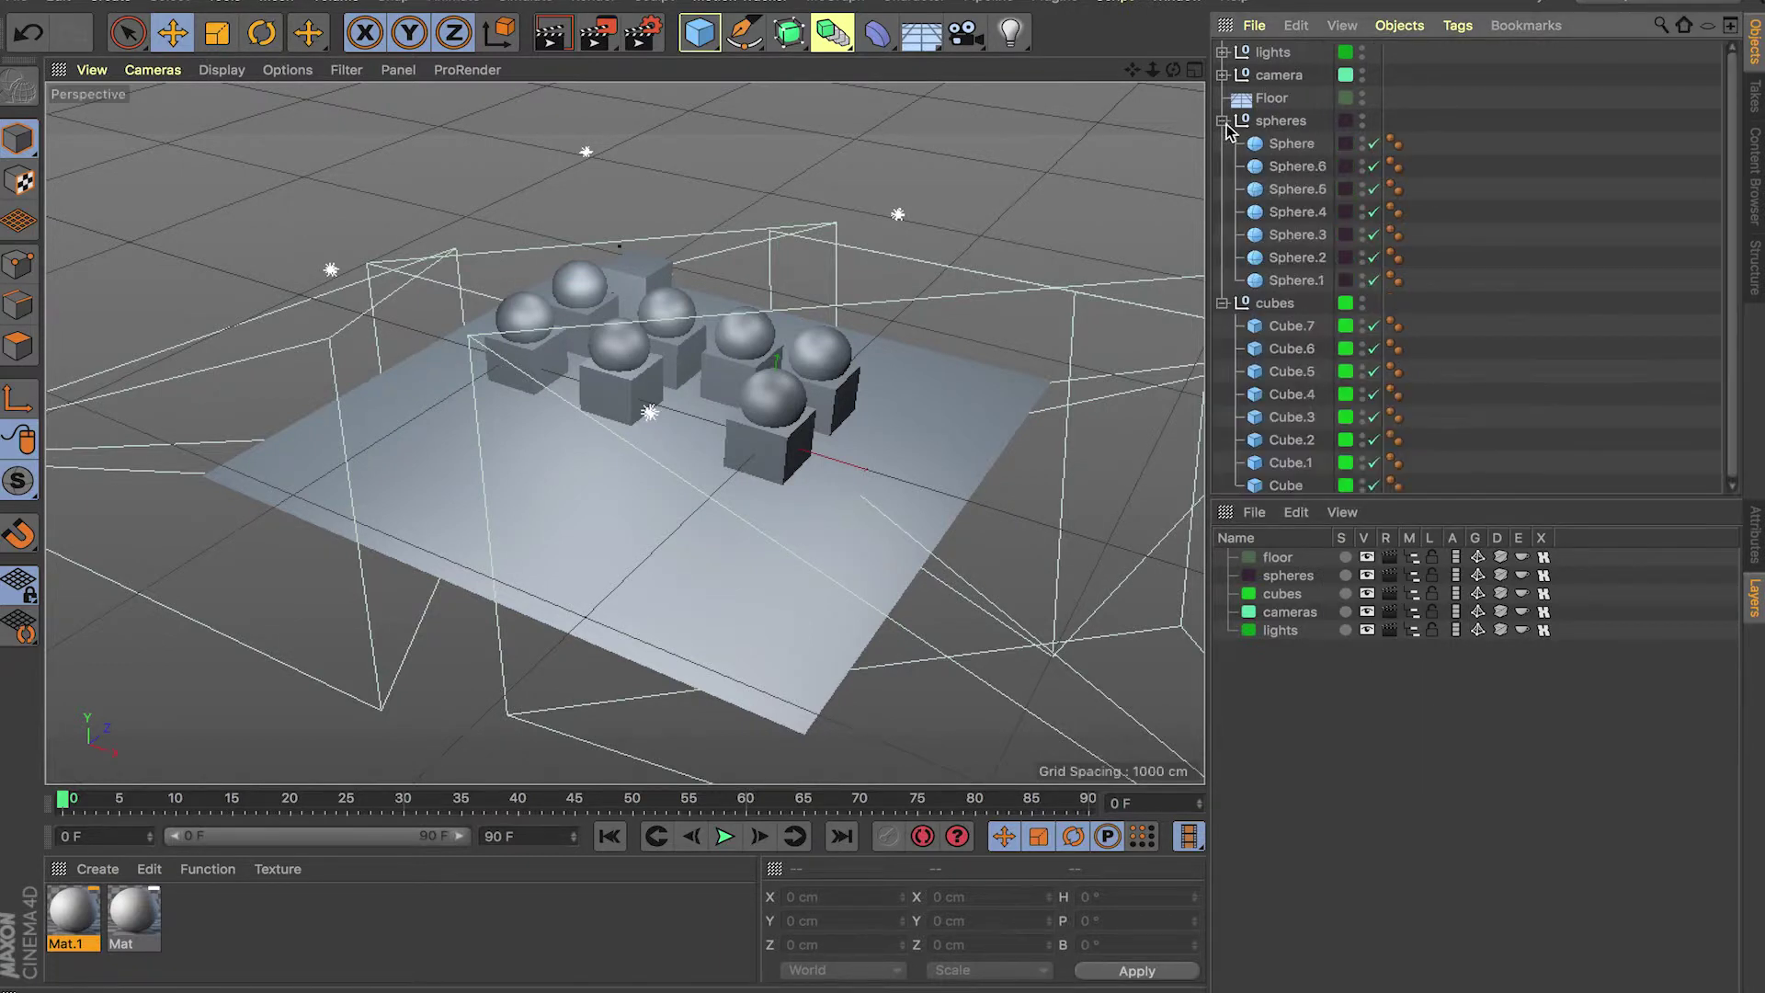
pyautogui.scroll(3, 1289, 197)
pyautogui.scroll(-3, 1289, 197)
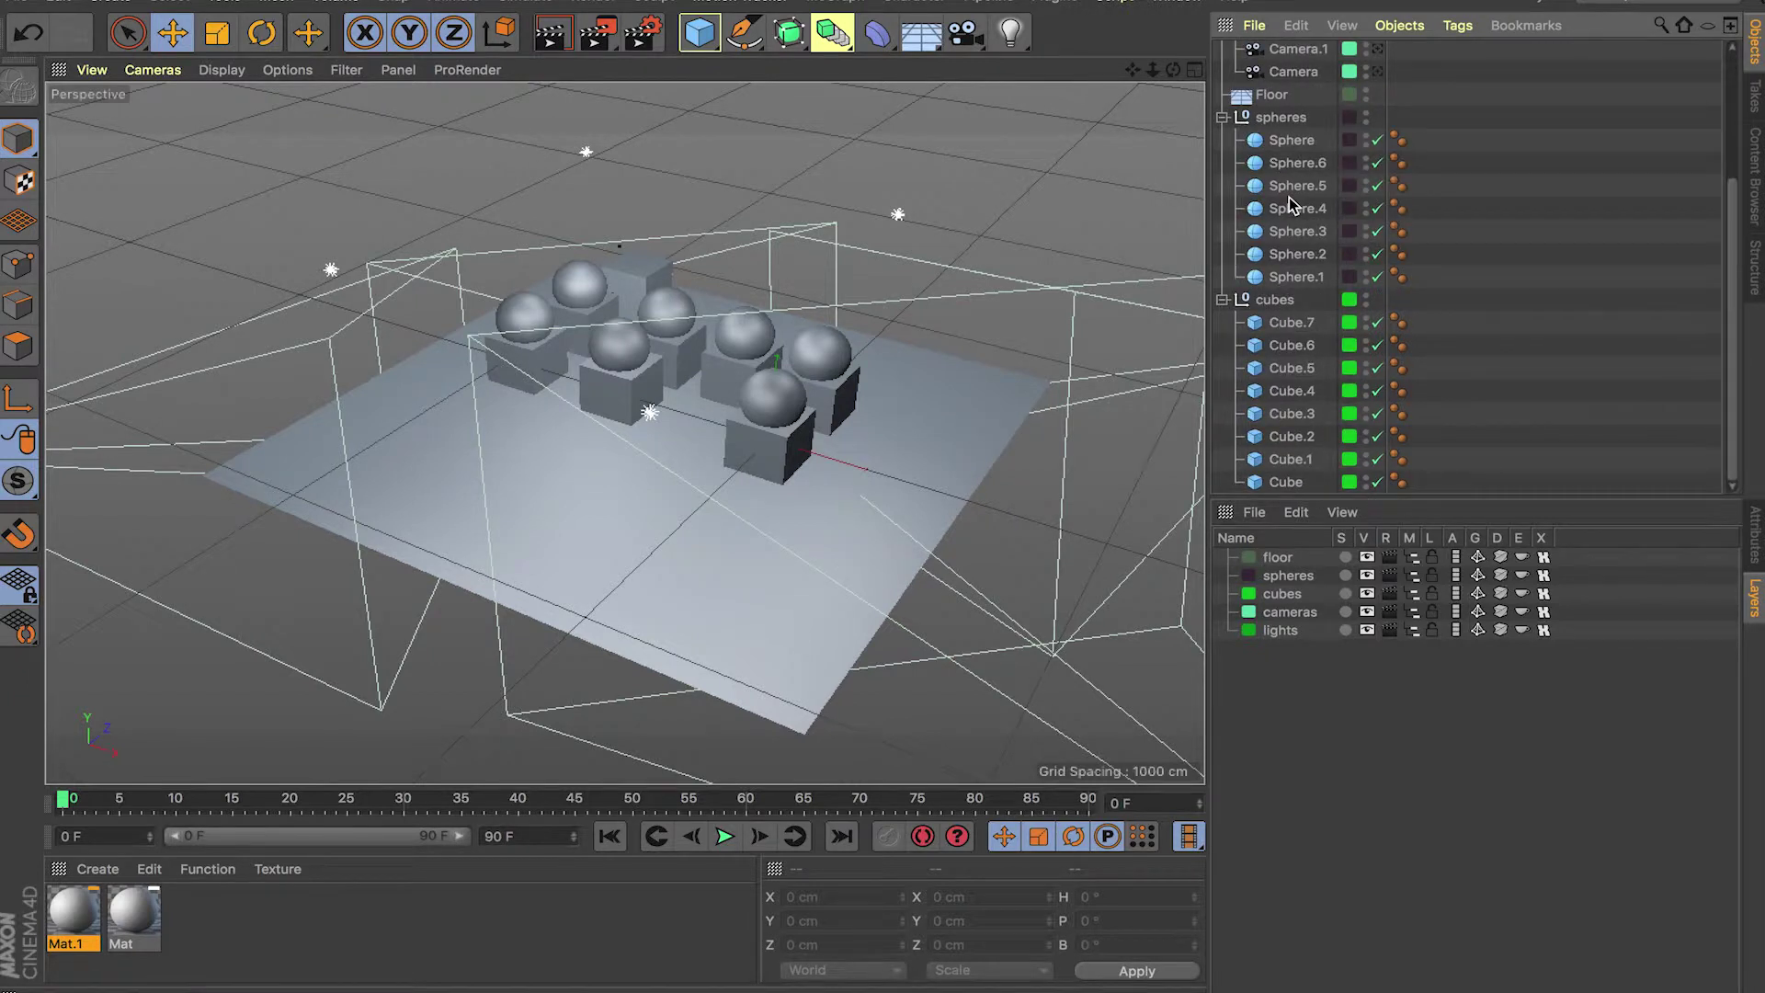
# Step: Hide the spheres, cubes and cameras groups from the object list with the M switches
pyautogui.click(1415, 575)
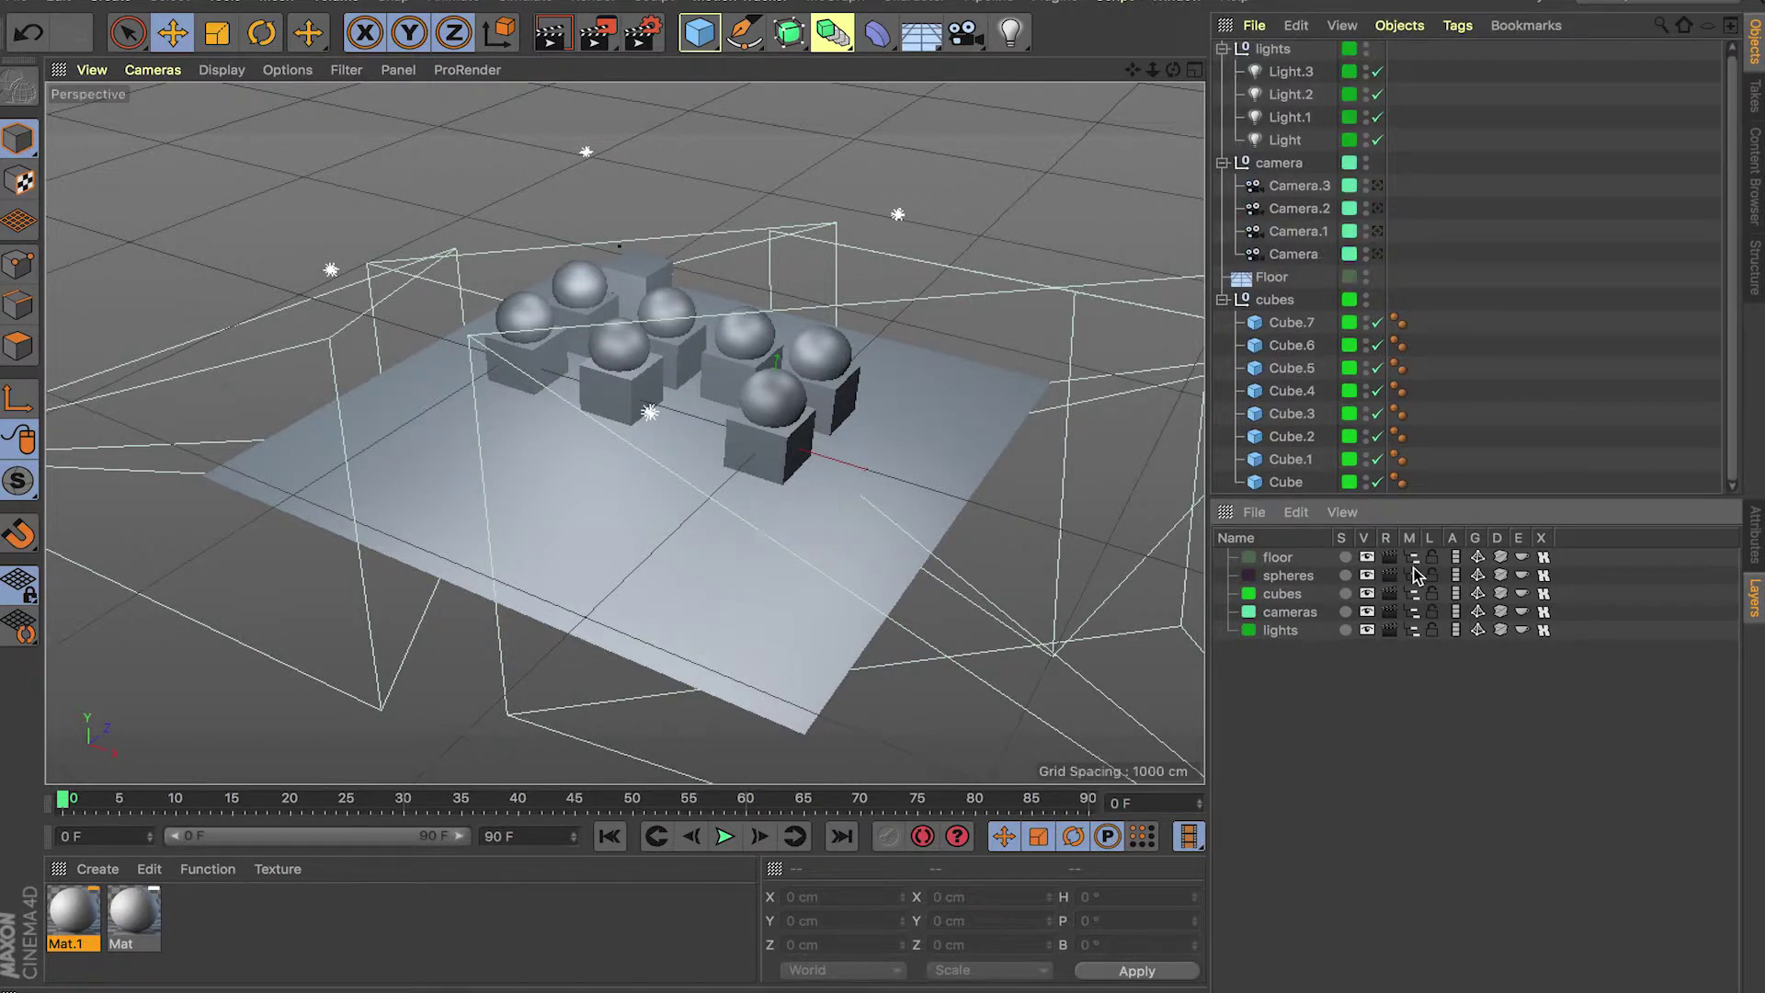
pyautogui.click(1416, 574)
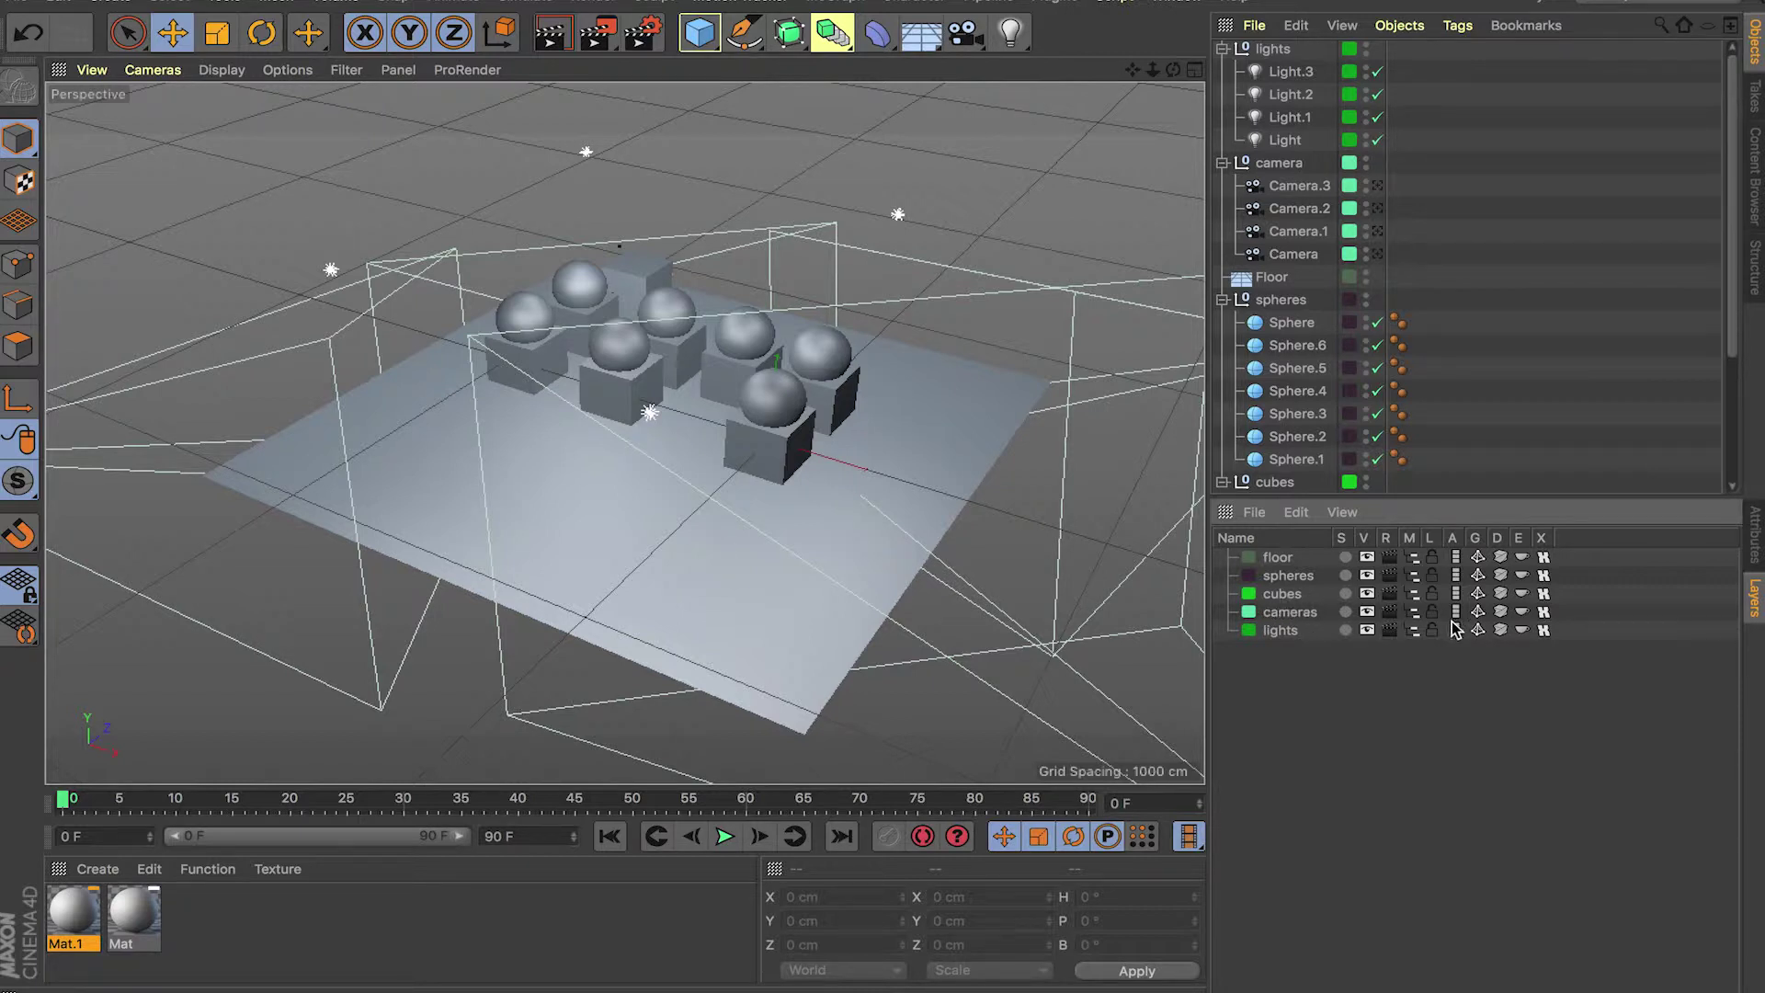
pyautogui.click(1416, 595)
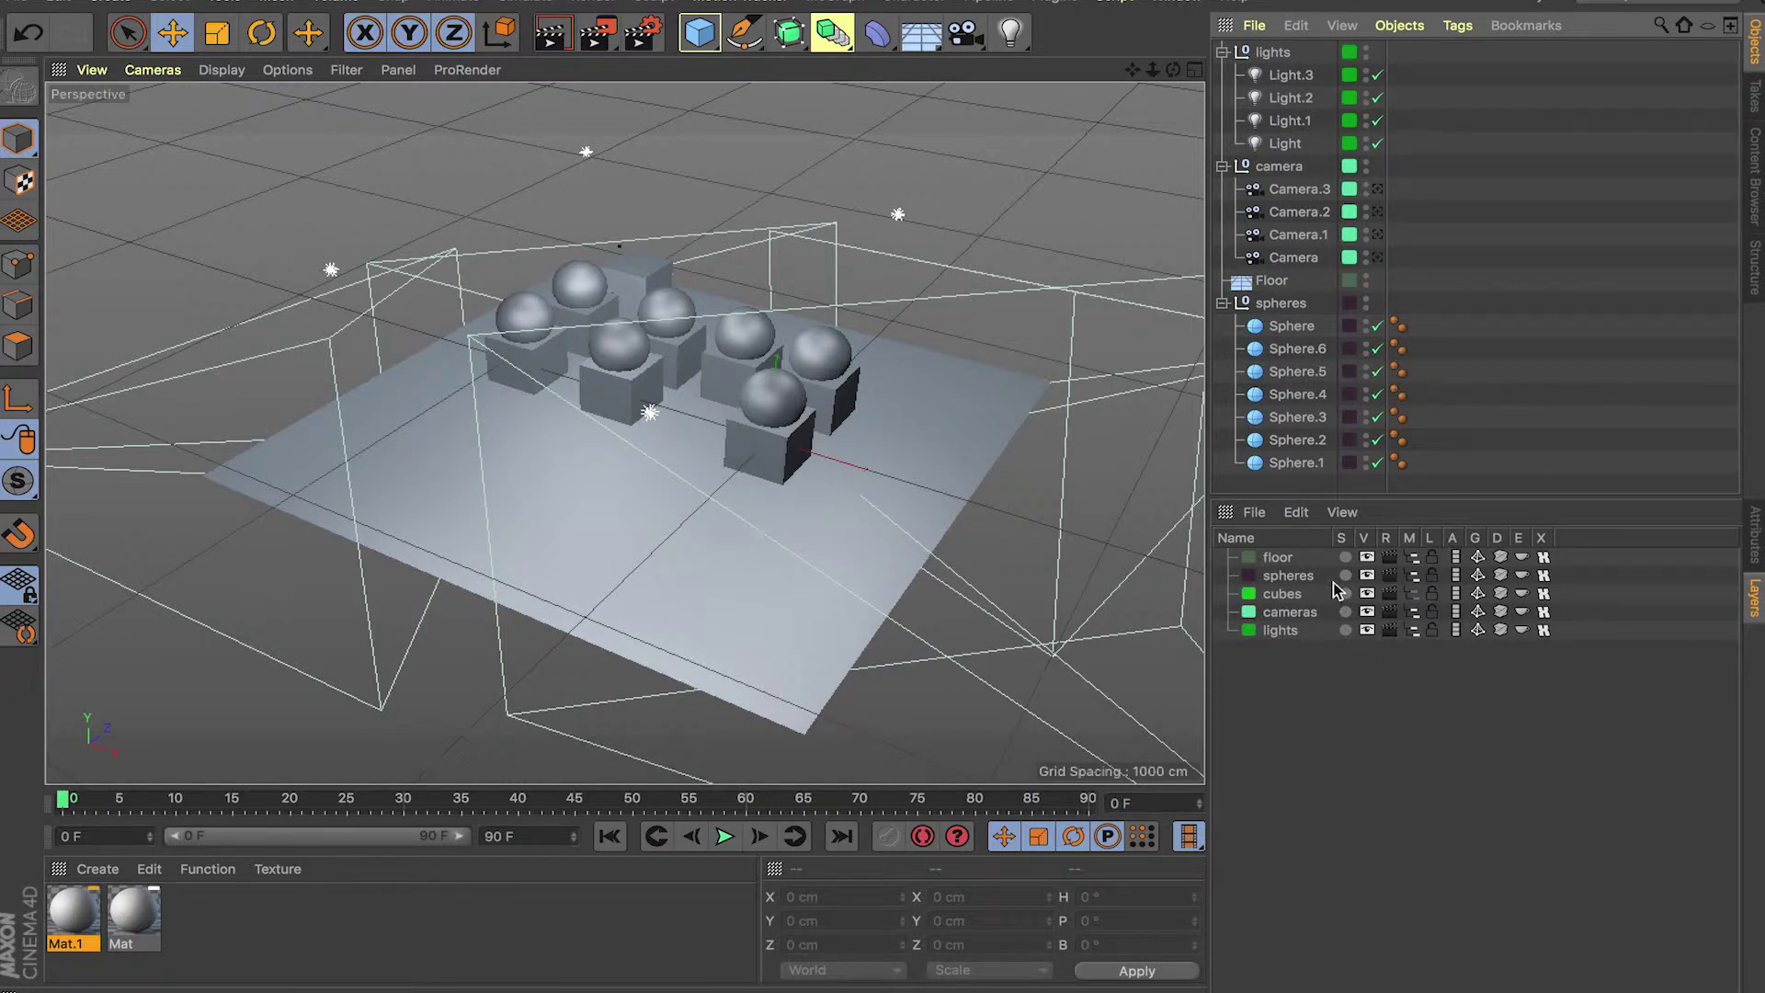
pyautogui.click(1413, 611)
pyautogui.click(1417, 575)
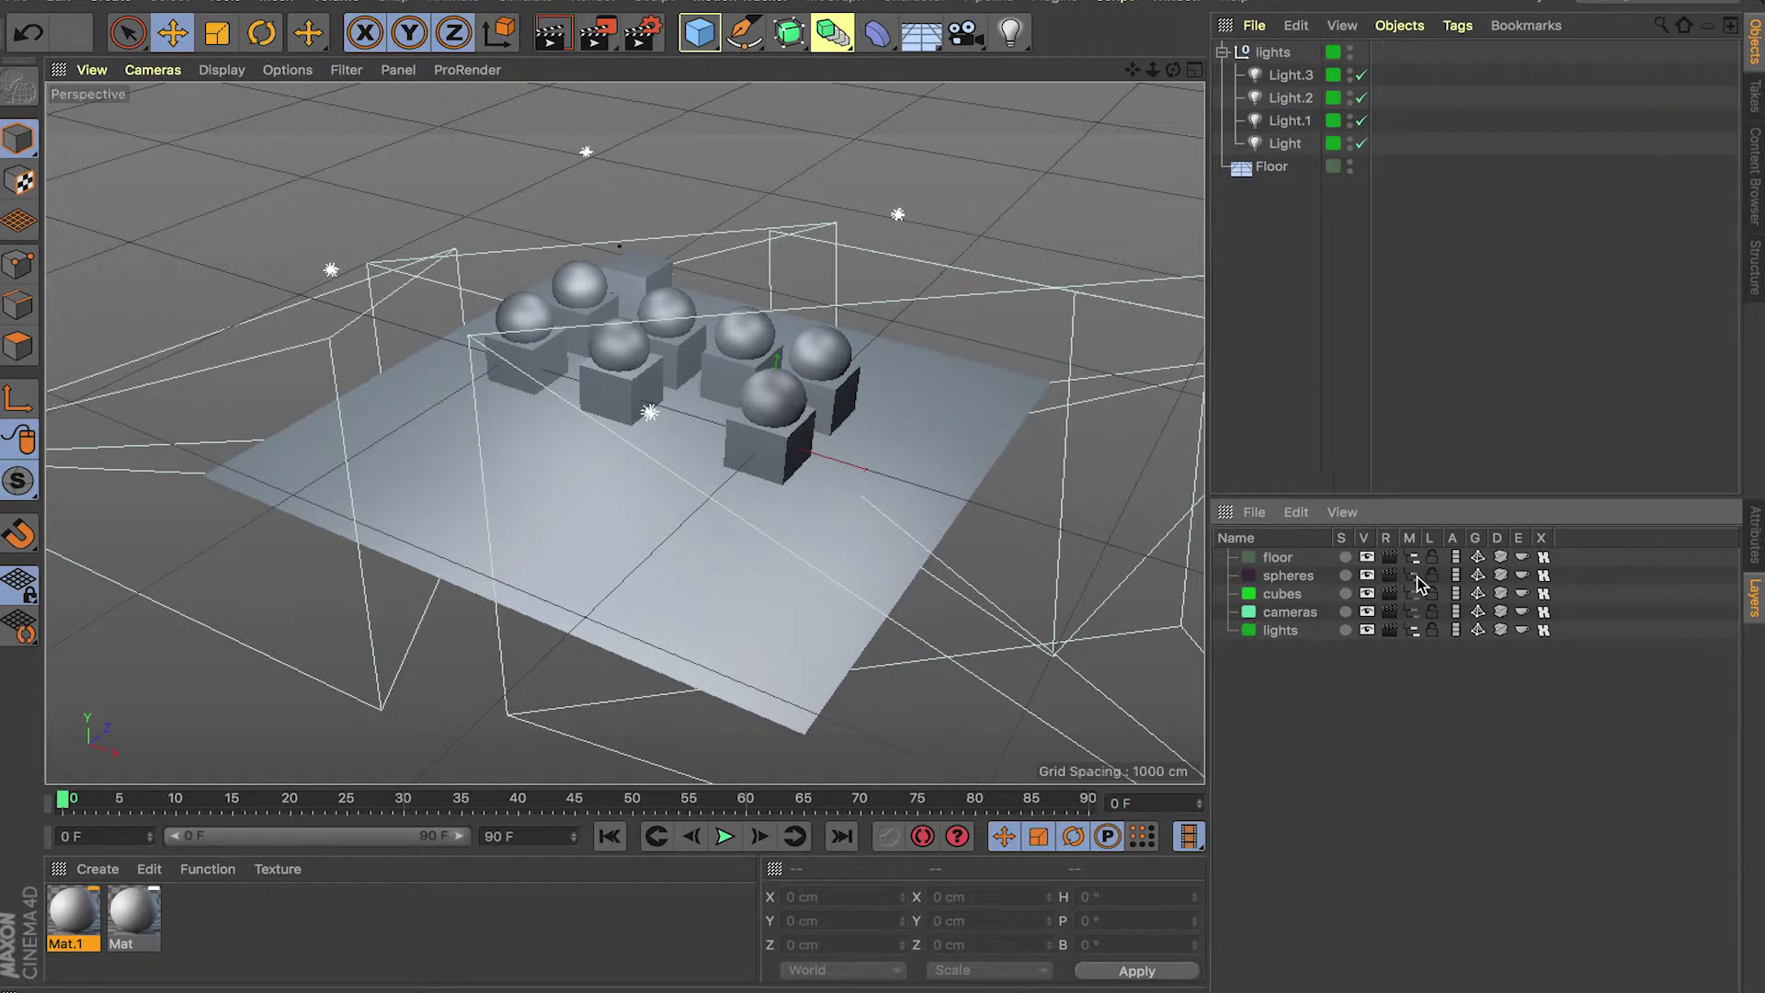
# Step: Restore all layers in the object list, then hide every layer in the viewport except lights
pyautogui.click(1414, 557)
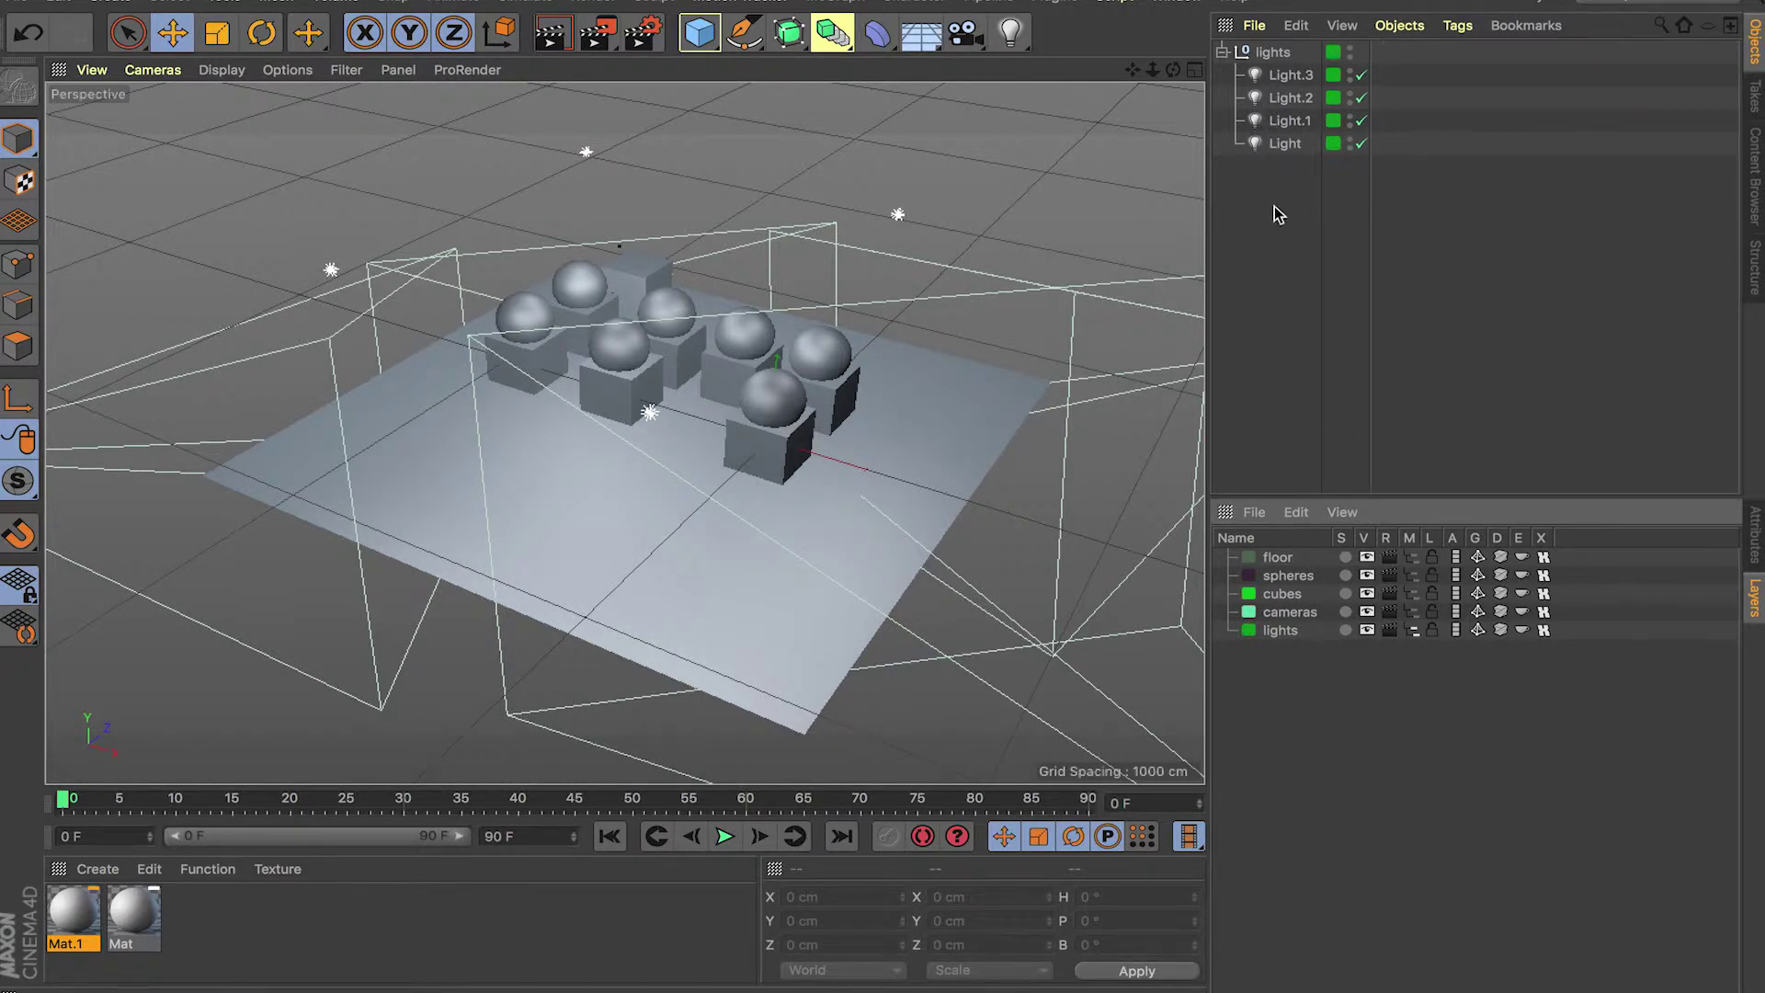
pyautogui.click(1414, 558)
pyautogui.click(1414, 576)
pyautogui.click(1414, 594)
pyautogui.click(1414, 612)
pyautogui.moveTo(1368, 557); pyautogui.dragTo(1368, 628)
pyautogui.click(1367, 629)
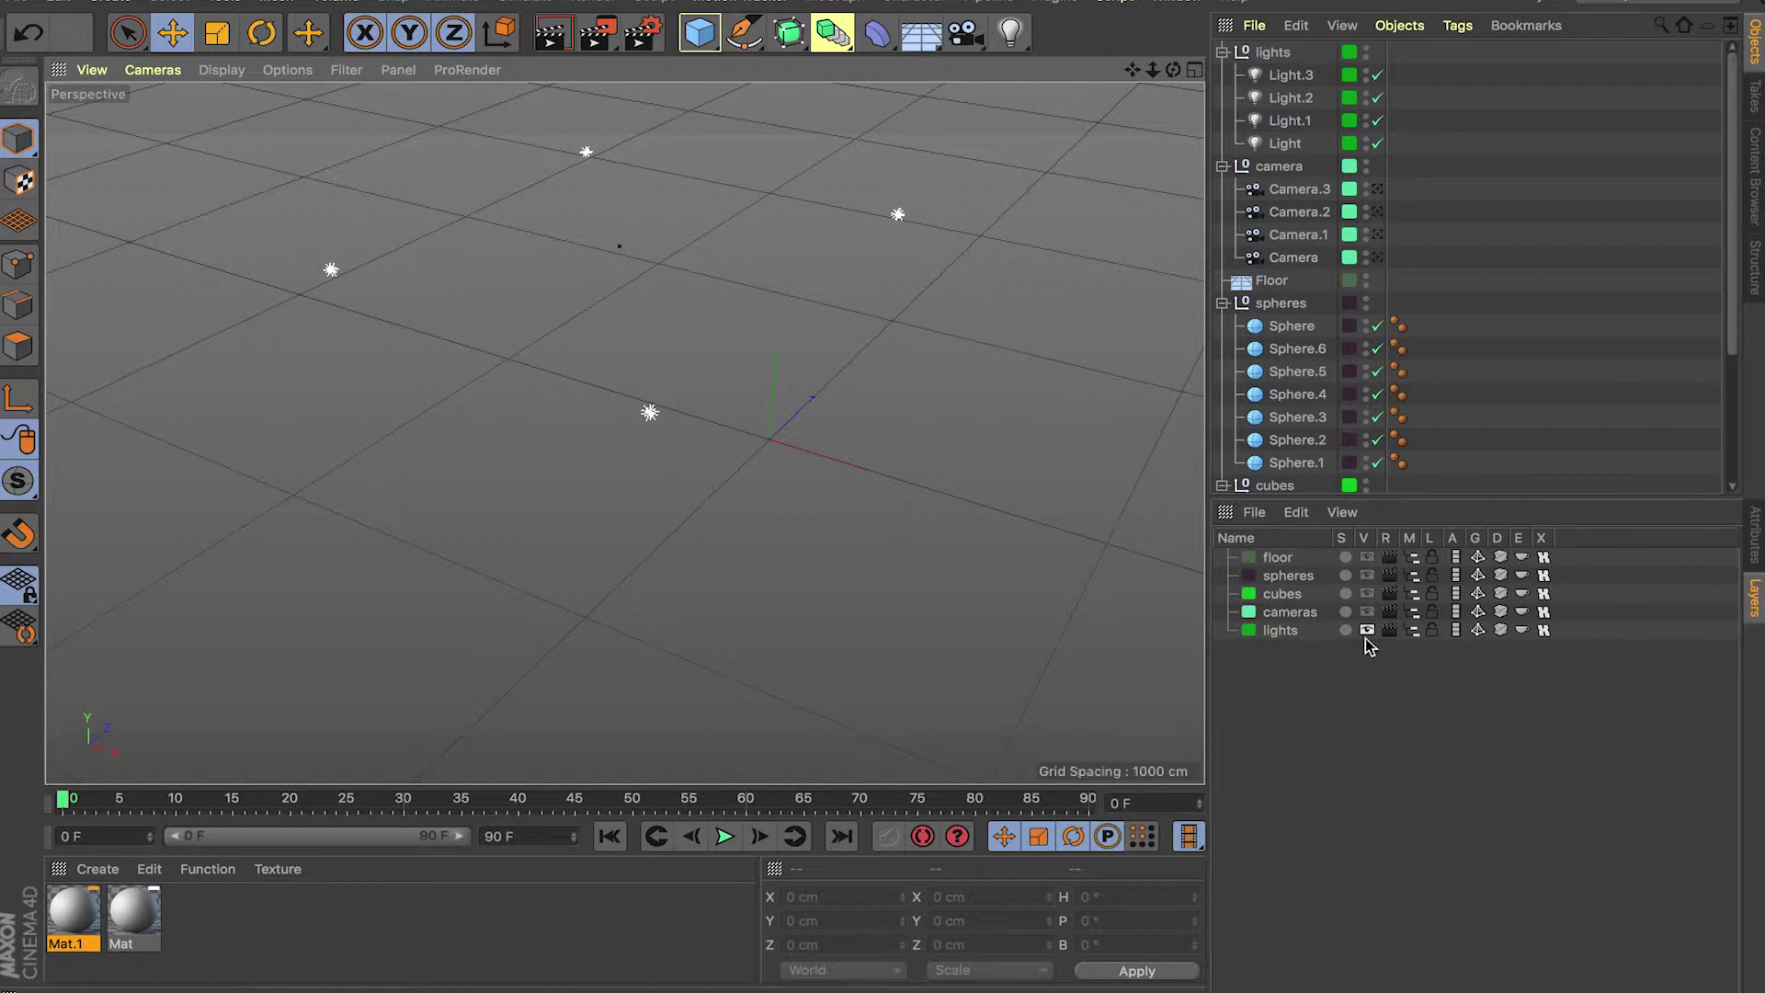
# Step: Show floor, spheres, cubes and cameras again, solo the cubes layer, pick three cubes, then unsolo
pyautogui.keyDown('ctrl'); pyautogui.click(1368, 614); pyautogui.keyUp('ctrl')
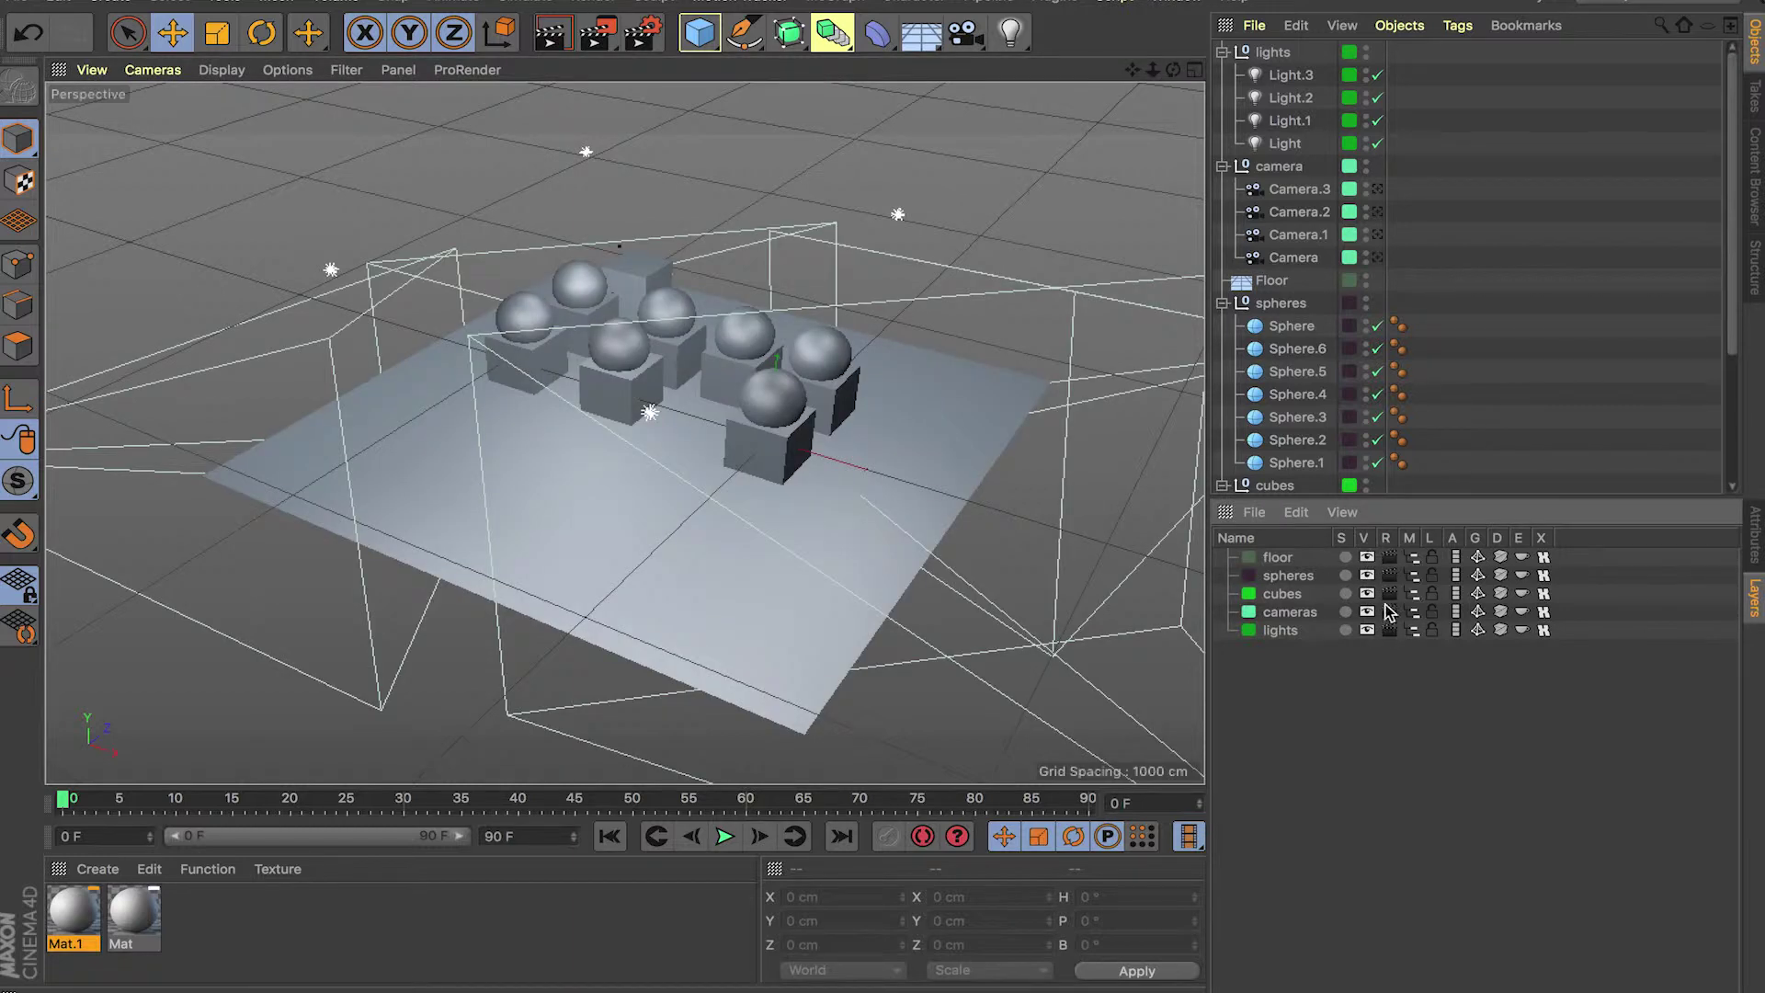
pyautogui.click(1296, 594)
pyautogui.click(1345, 594)
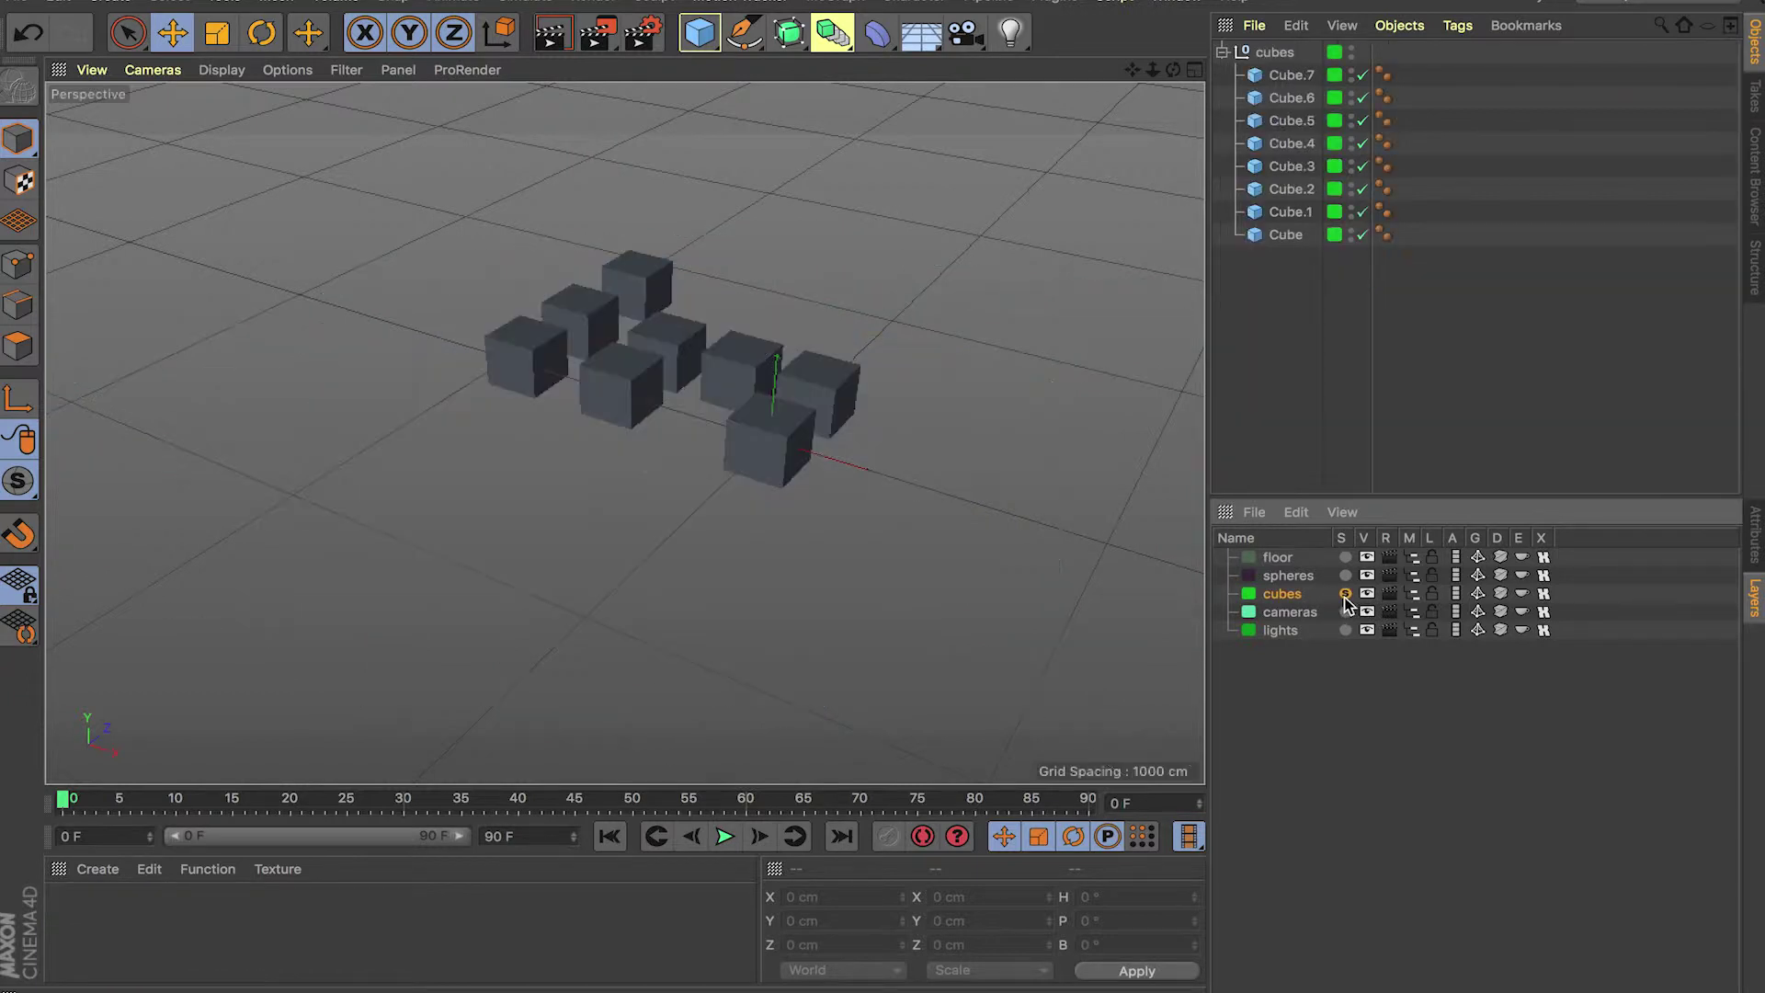
pyautogui.click(848, 390)
pyautogui.click(798, 425)
pyautogui.click(752, 380)
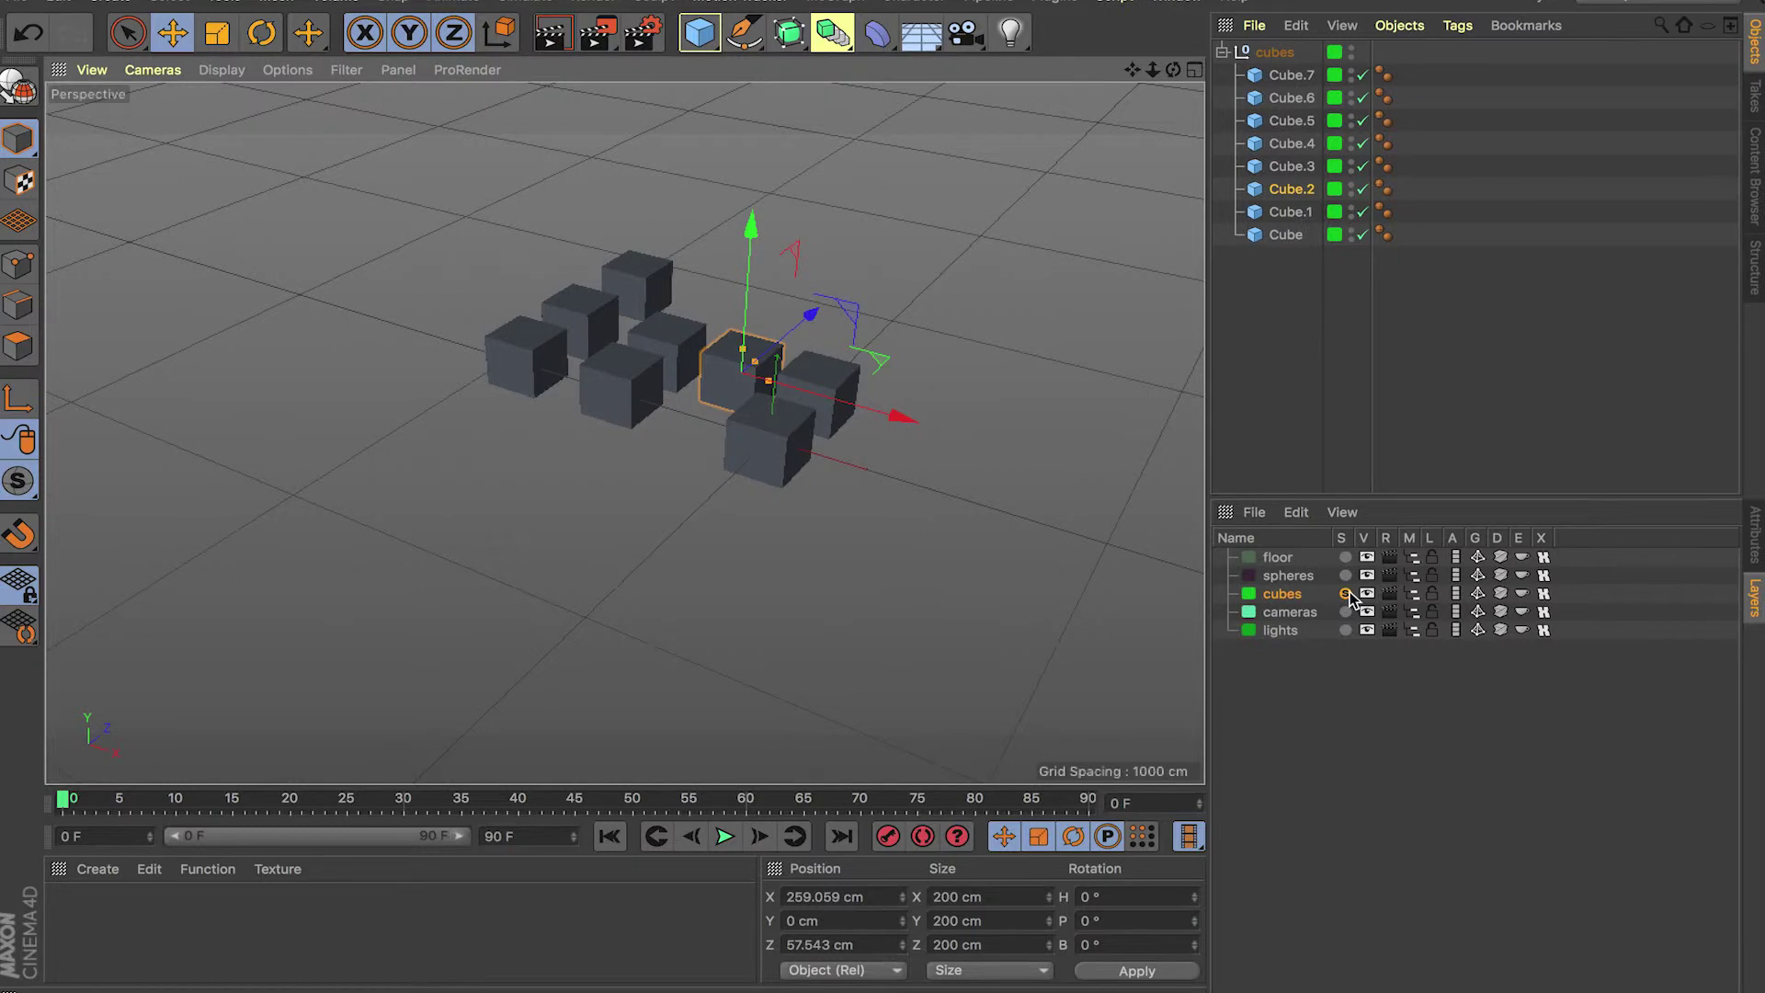
pyautogui.click(1347, 594)
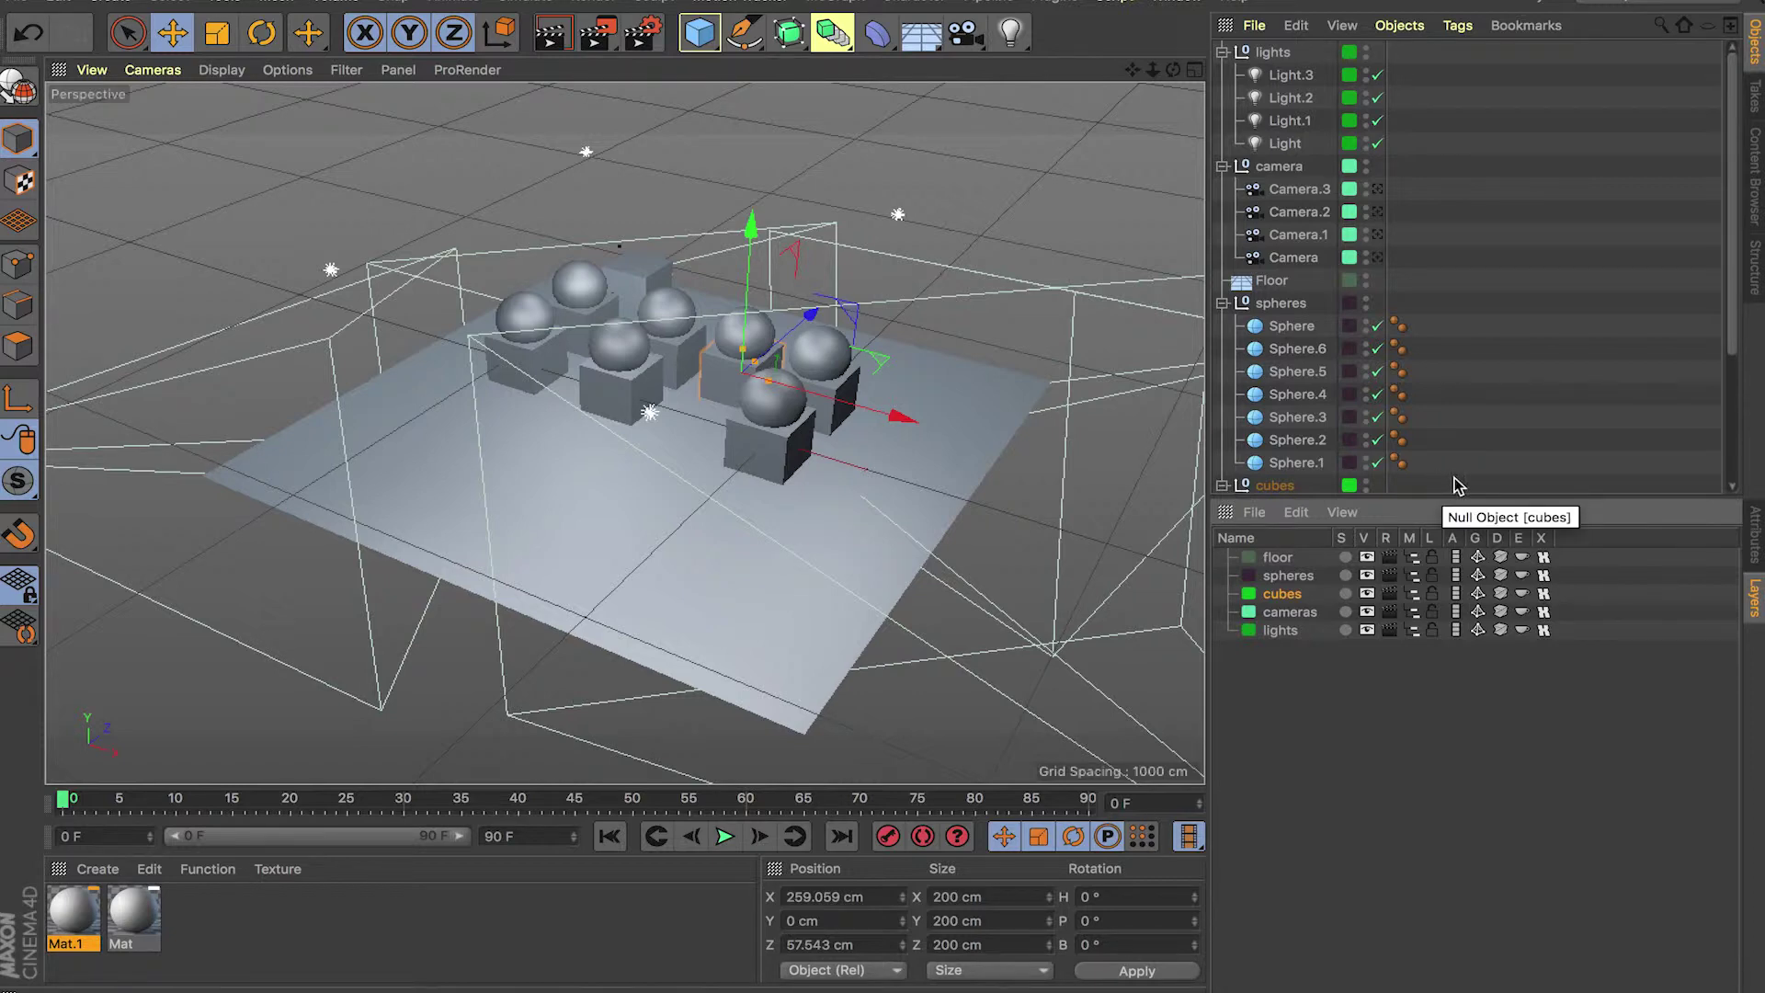
# Step: Switch to the Attributes panel, deselect Cube.2, and select the back cube Cube.3 to show its properties
pyautogui.click(1755, 541)
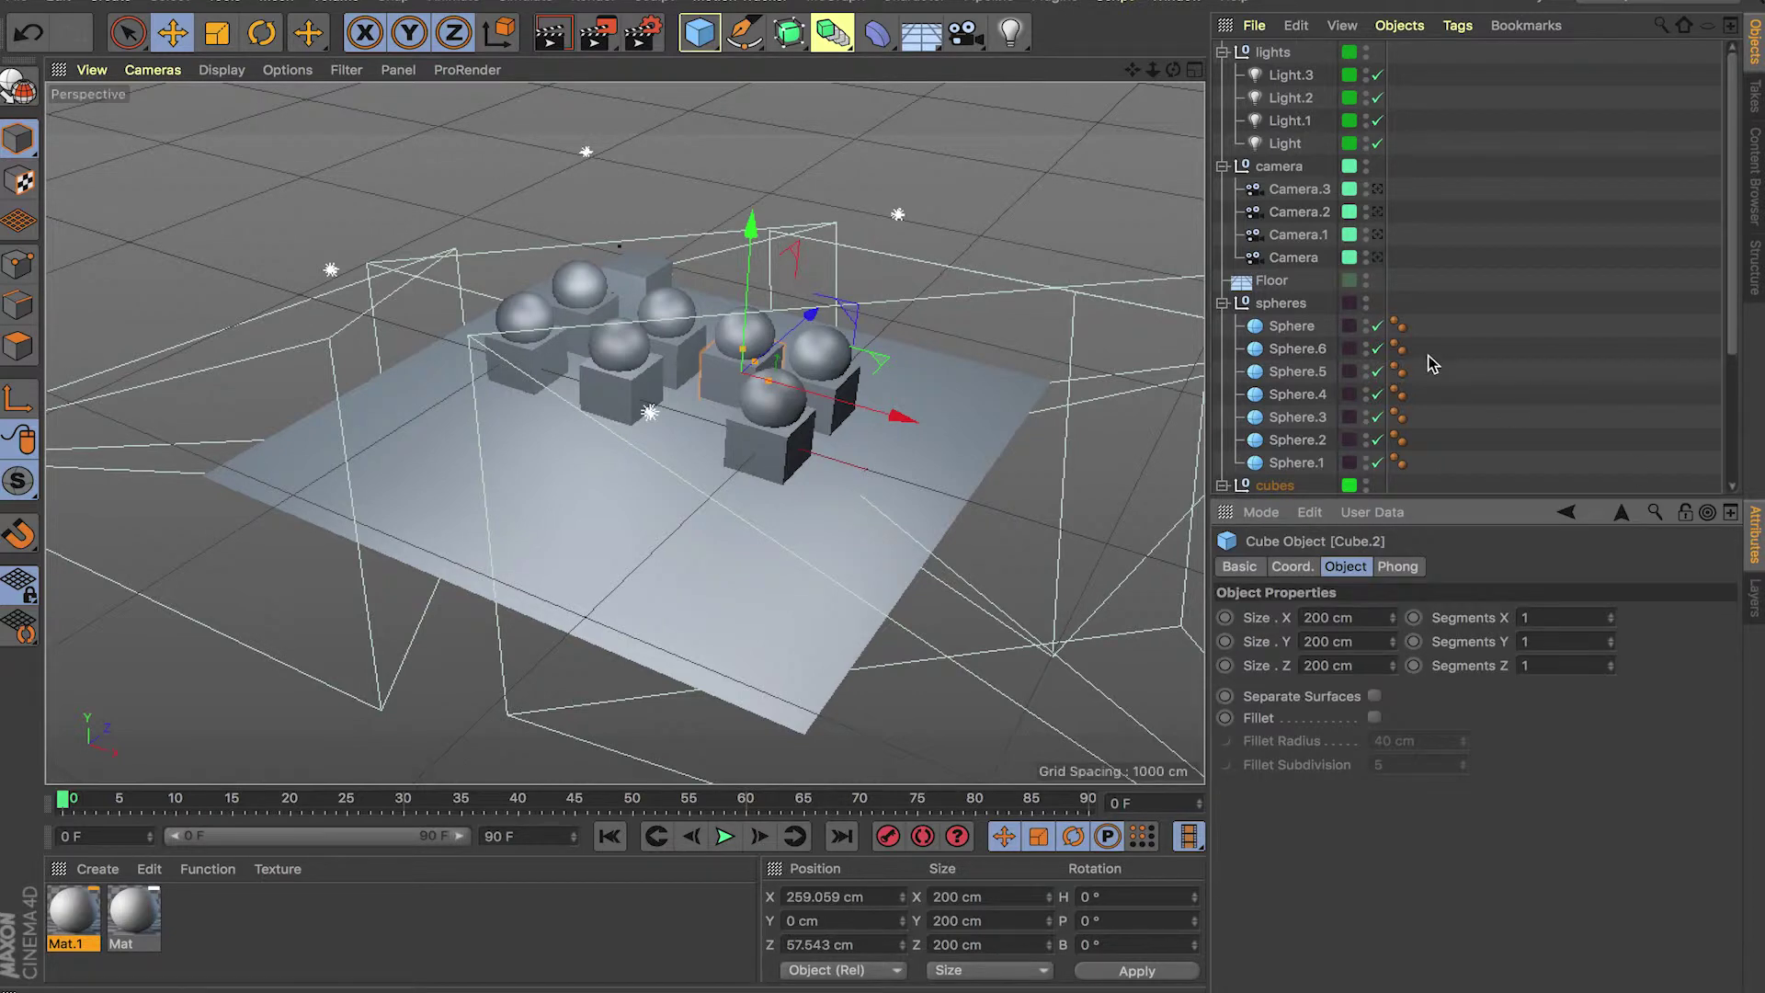
pyautogui.click(1111, 213)
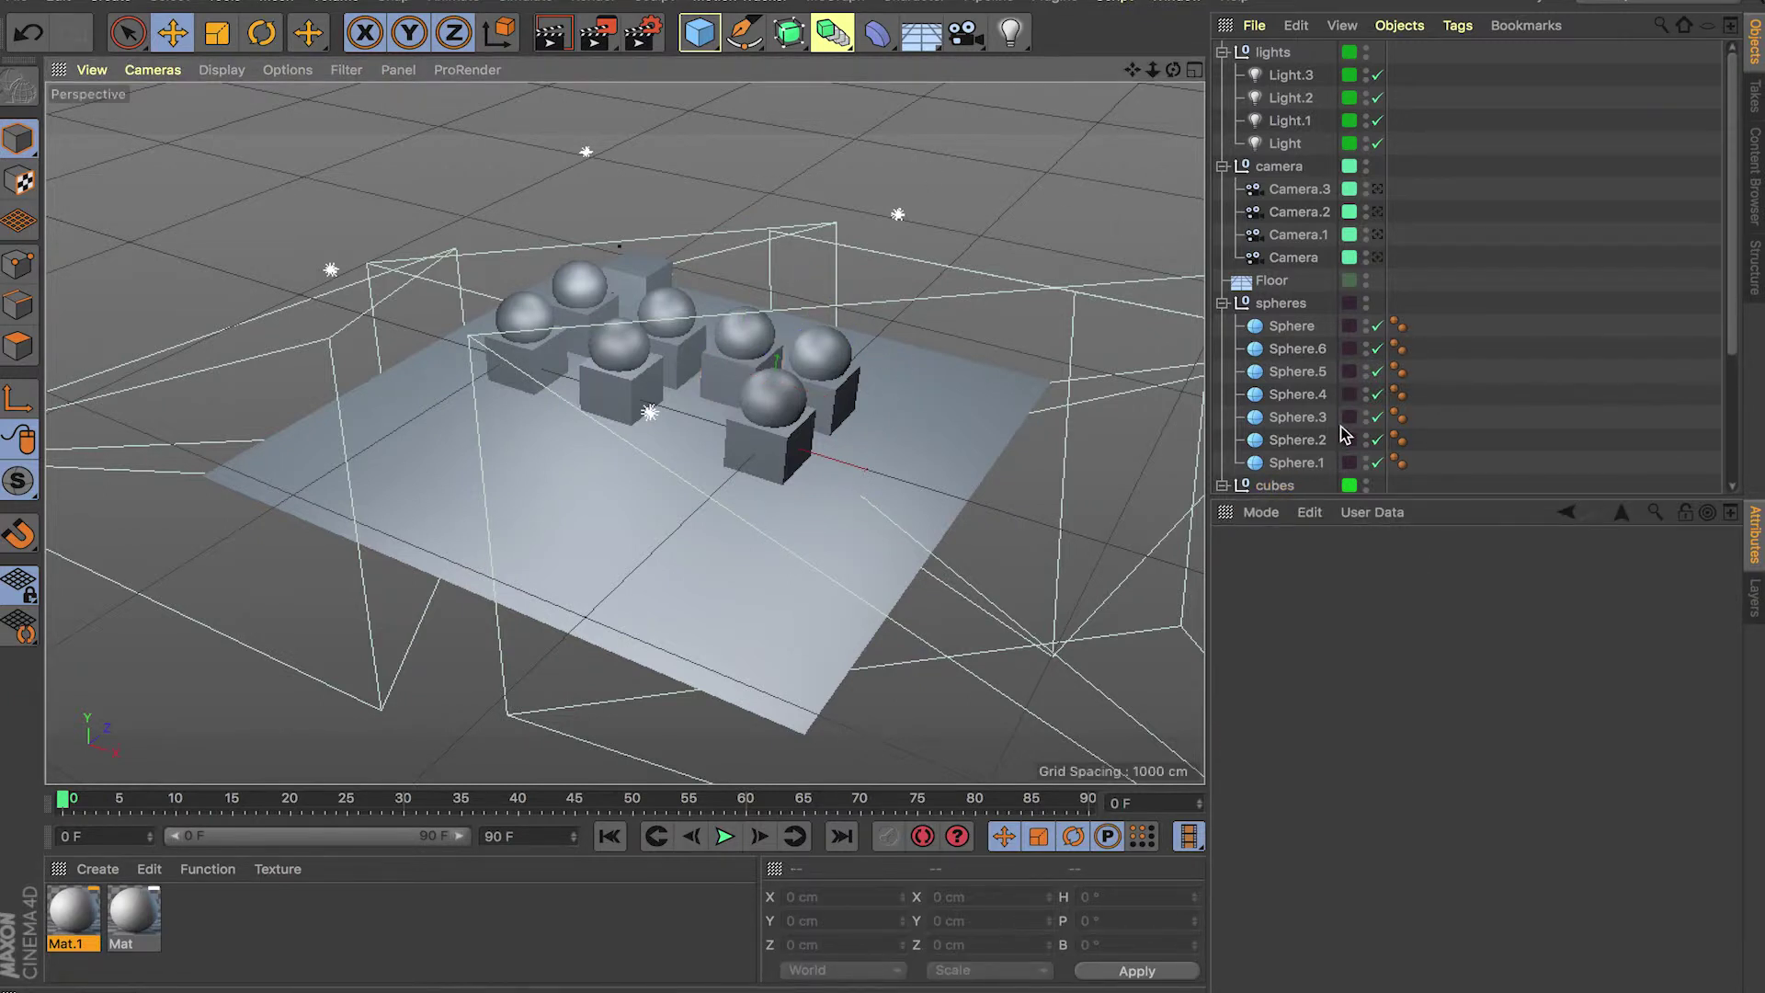
pyautogui.scroll(-5, 1344, 432)
pyautogui.scroll(5, 1344, 432)
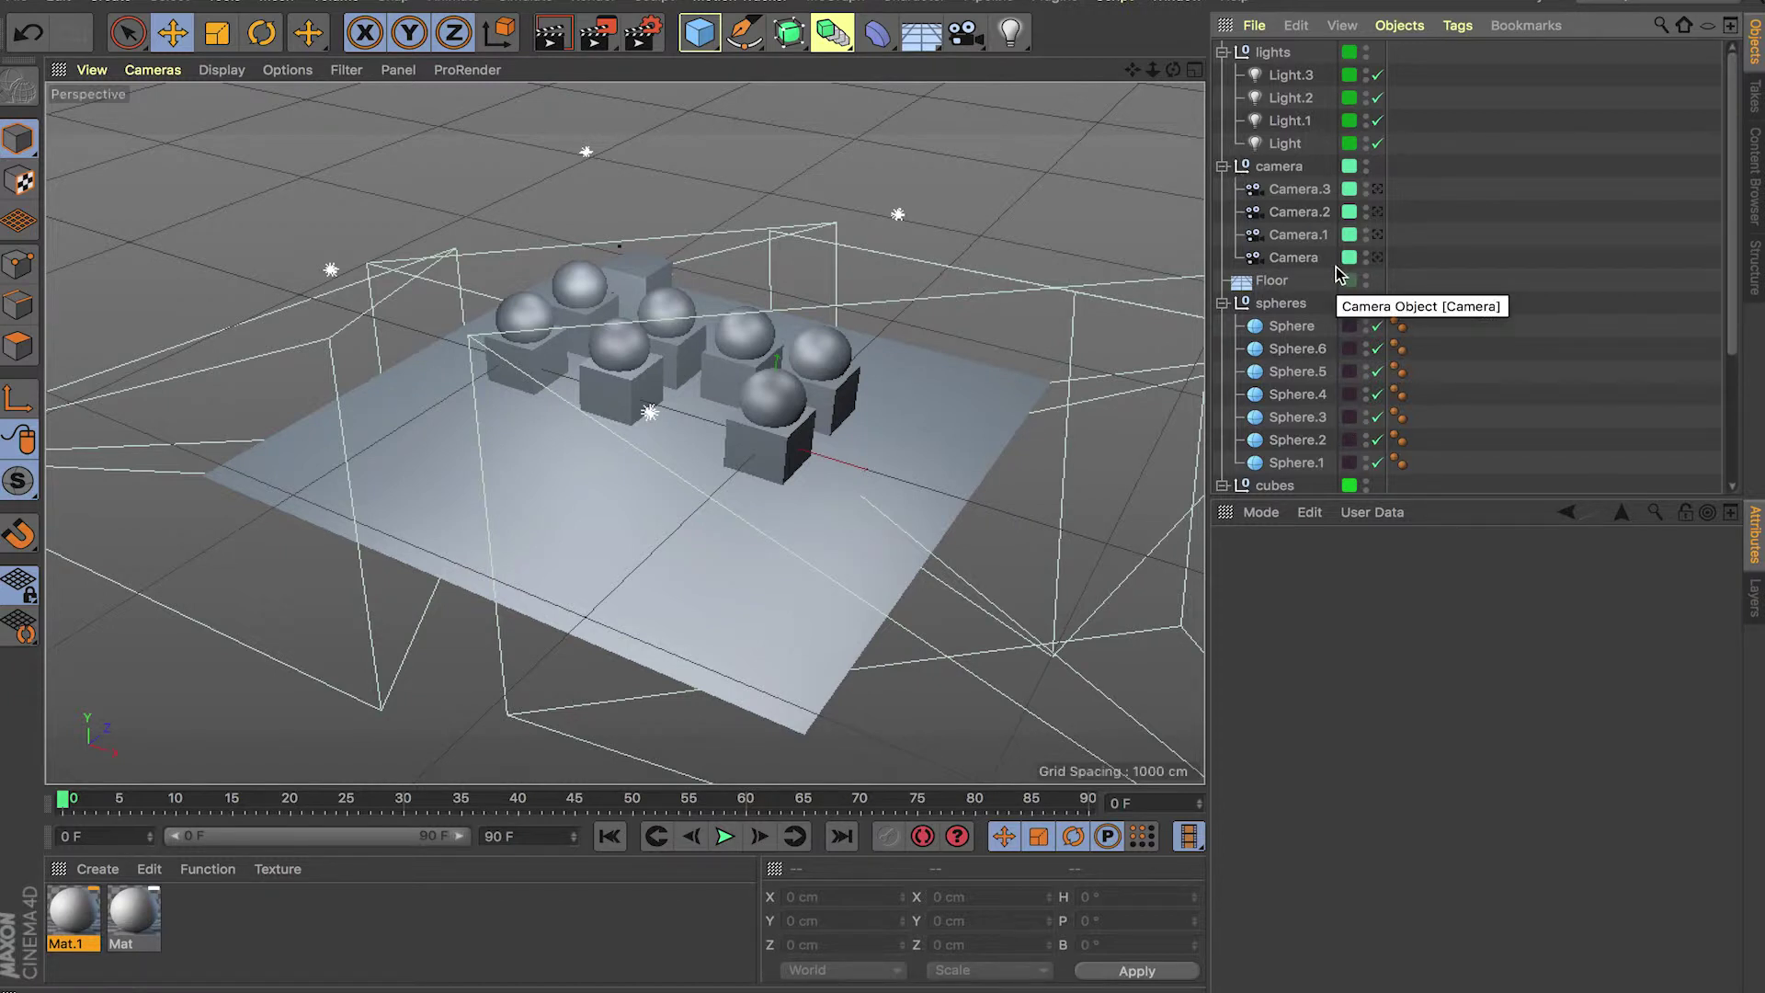
pyautogui.scroll(6, 678, 368)
pyautogui.click(678, 367)
pyautogui.scroll(-4, 678, 368)
pyautogui.scroll(2, 678, 368)
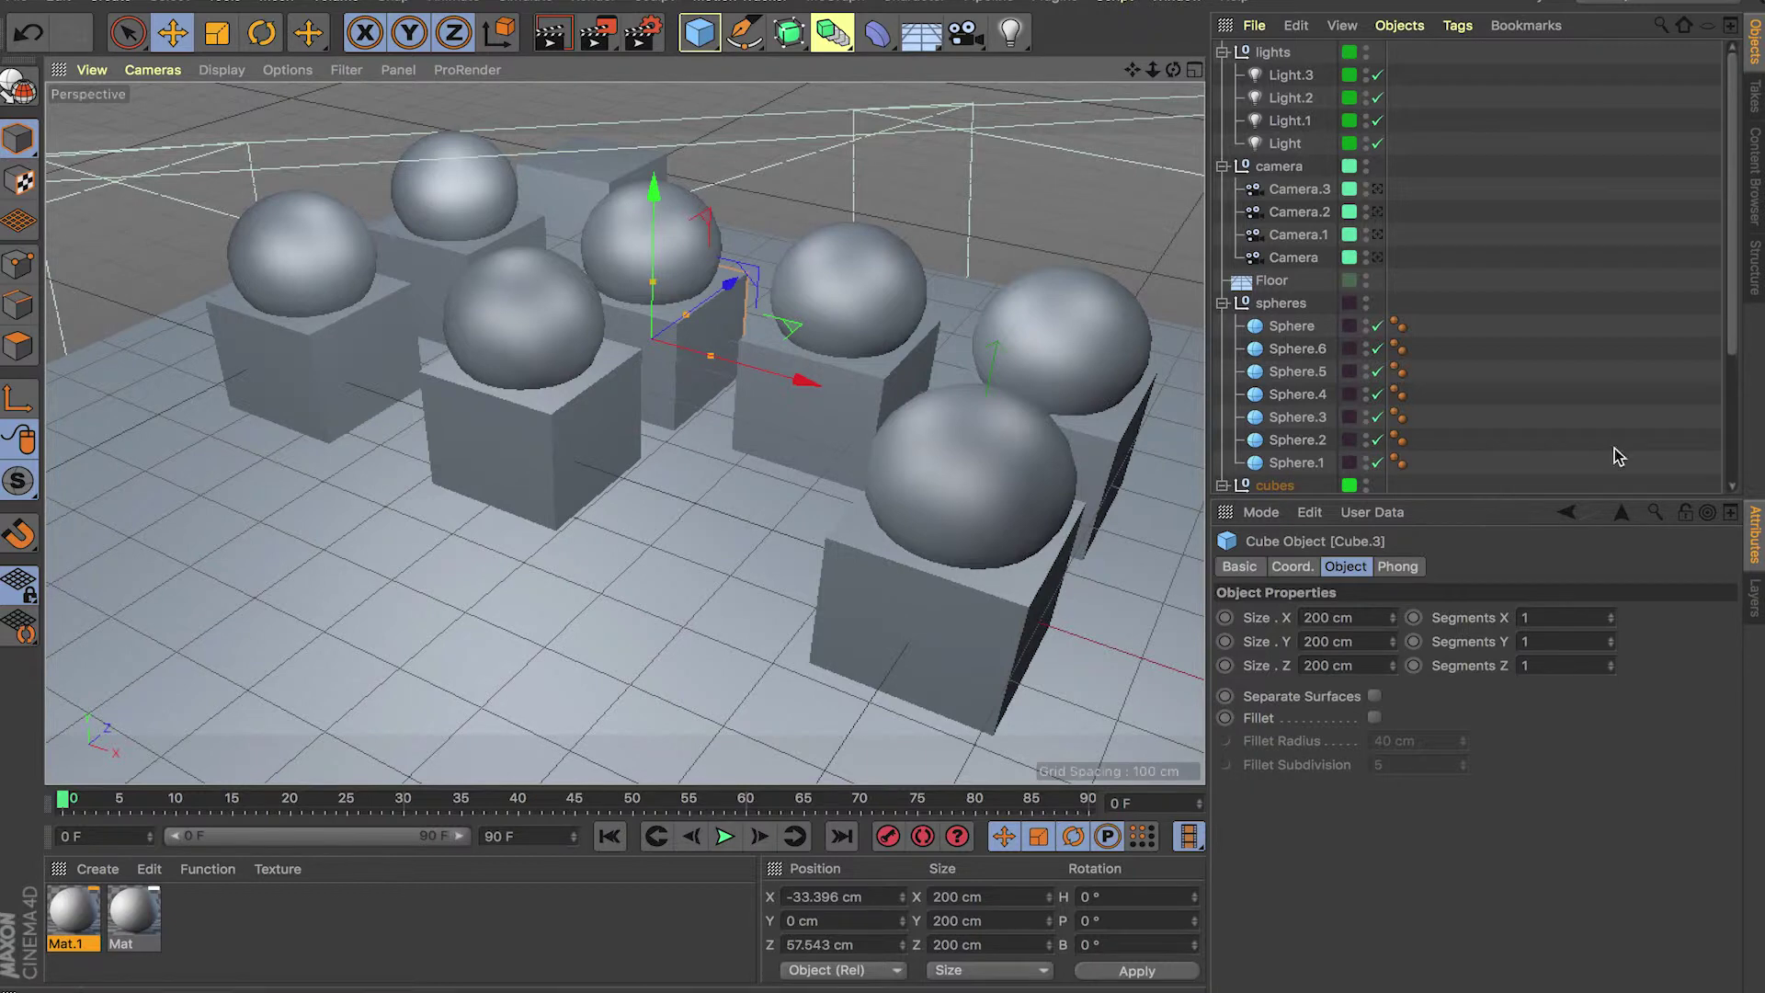
# Step: Back in the layer list, create a new layer and rename it 'cone'
pyautogui.click(1755, 614)
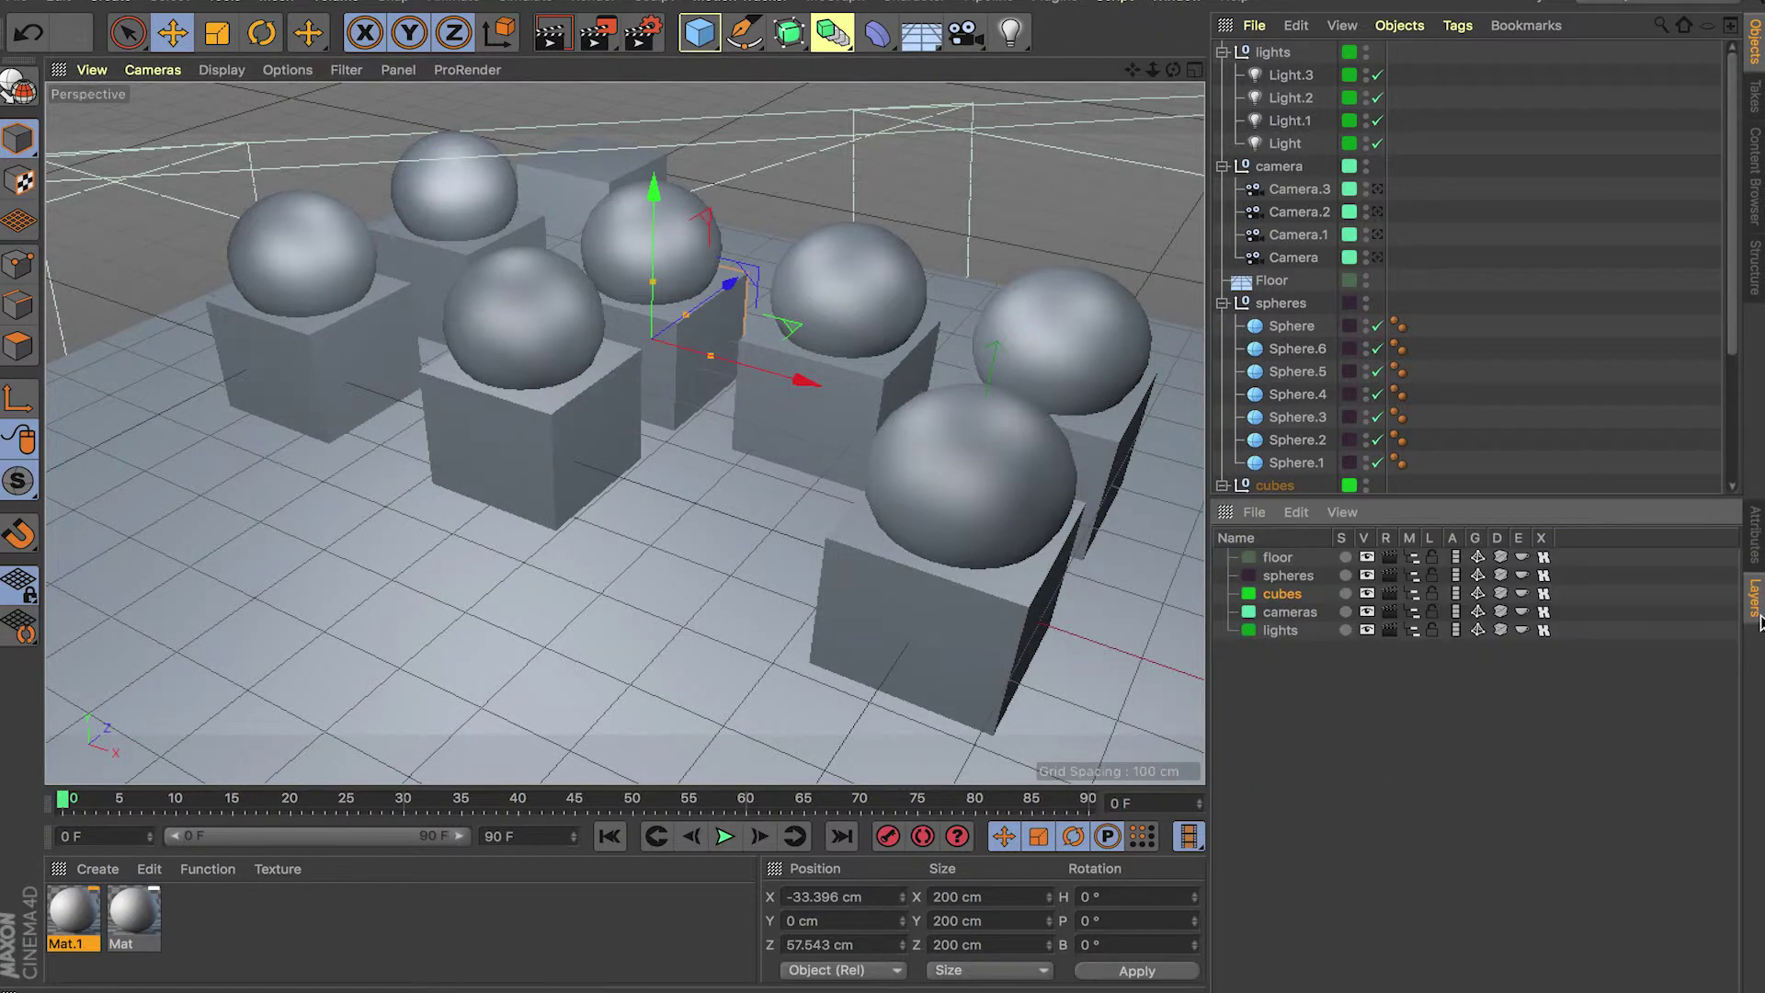
pyautogui.click(1271, 512)
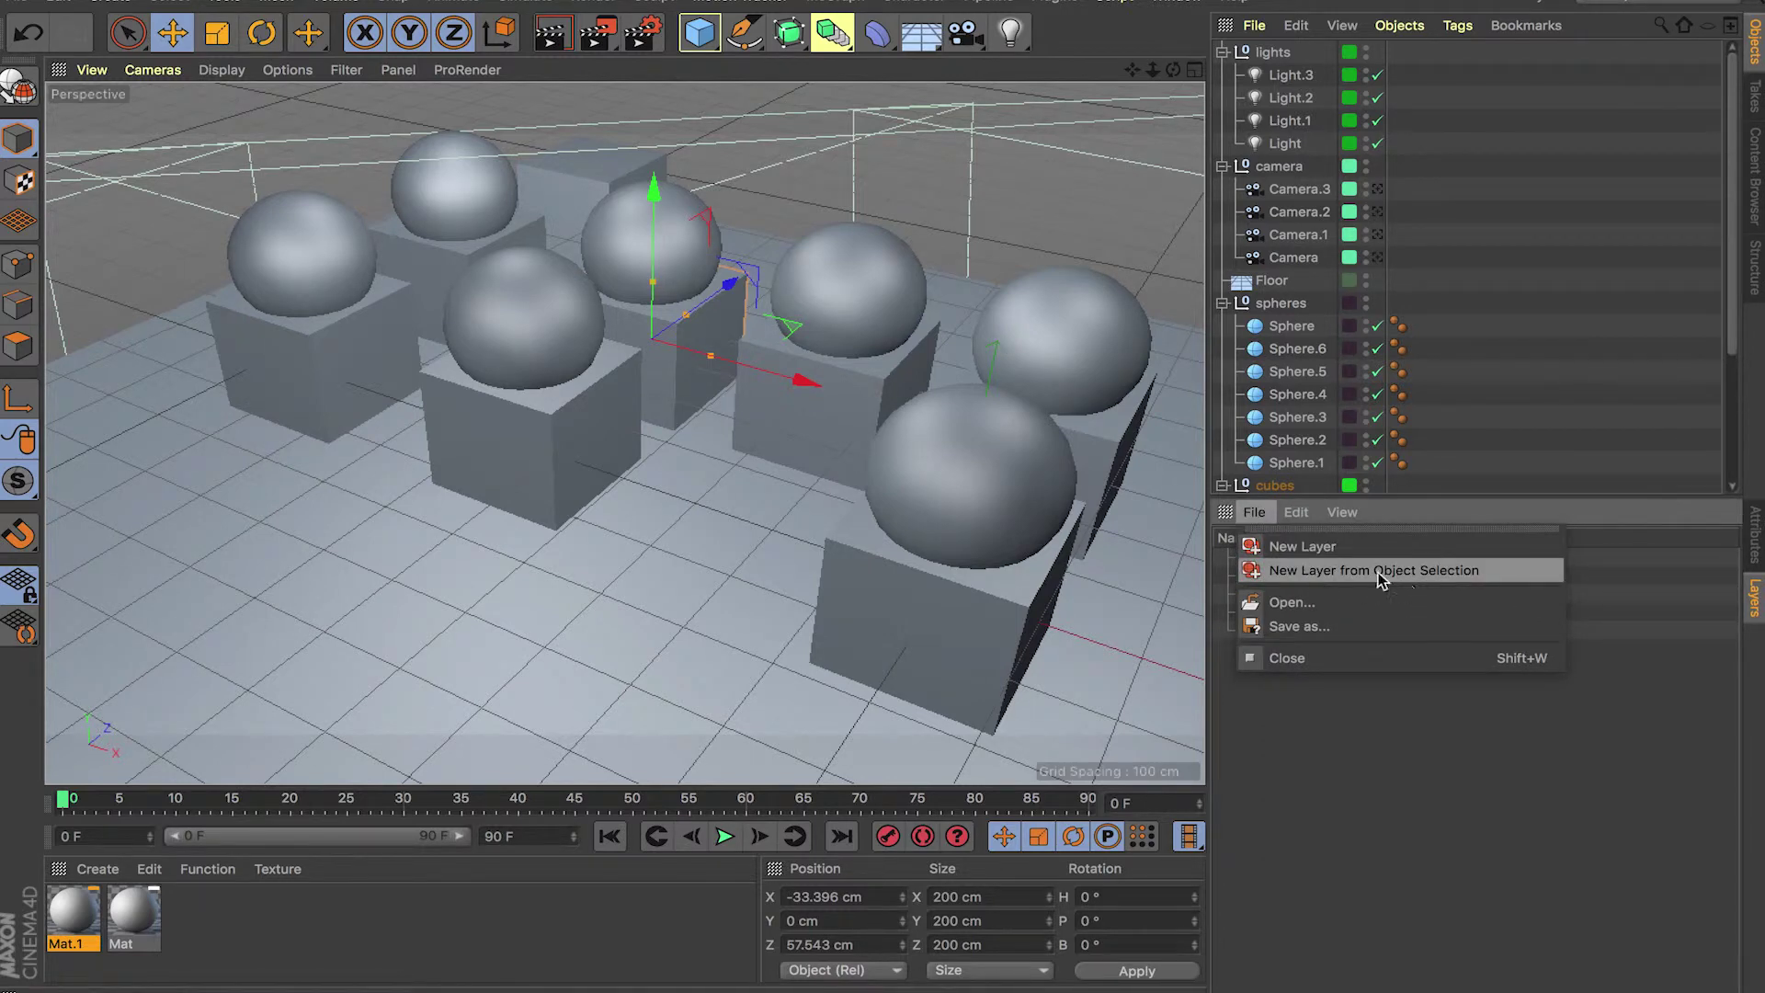
pyautogui.click(1345, 551)
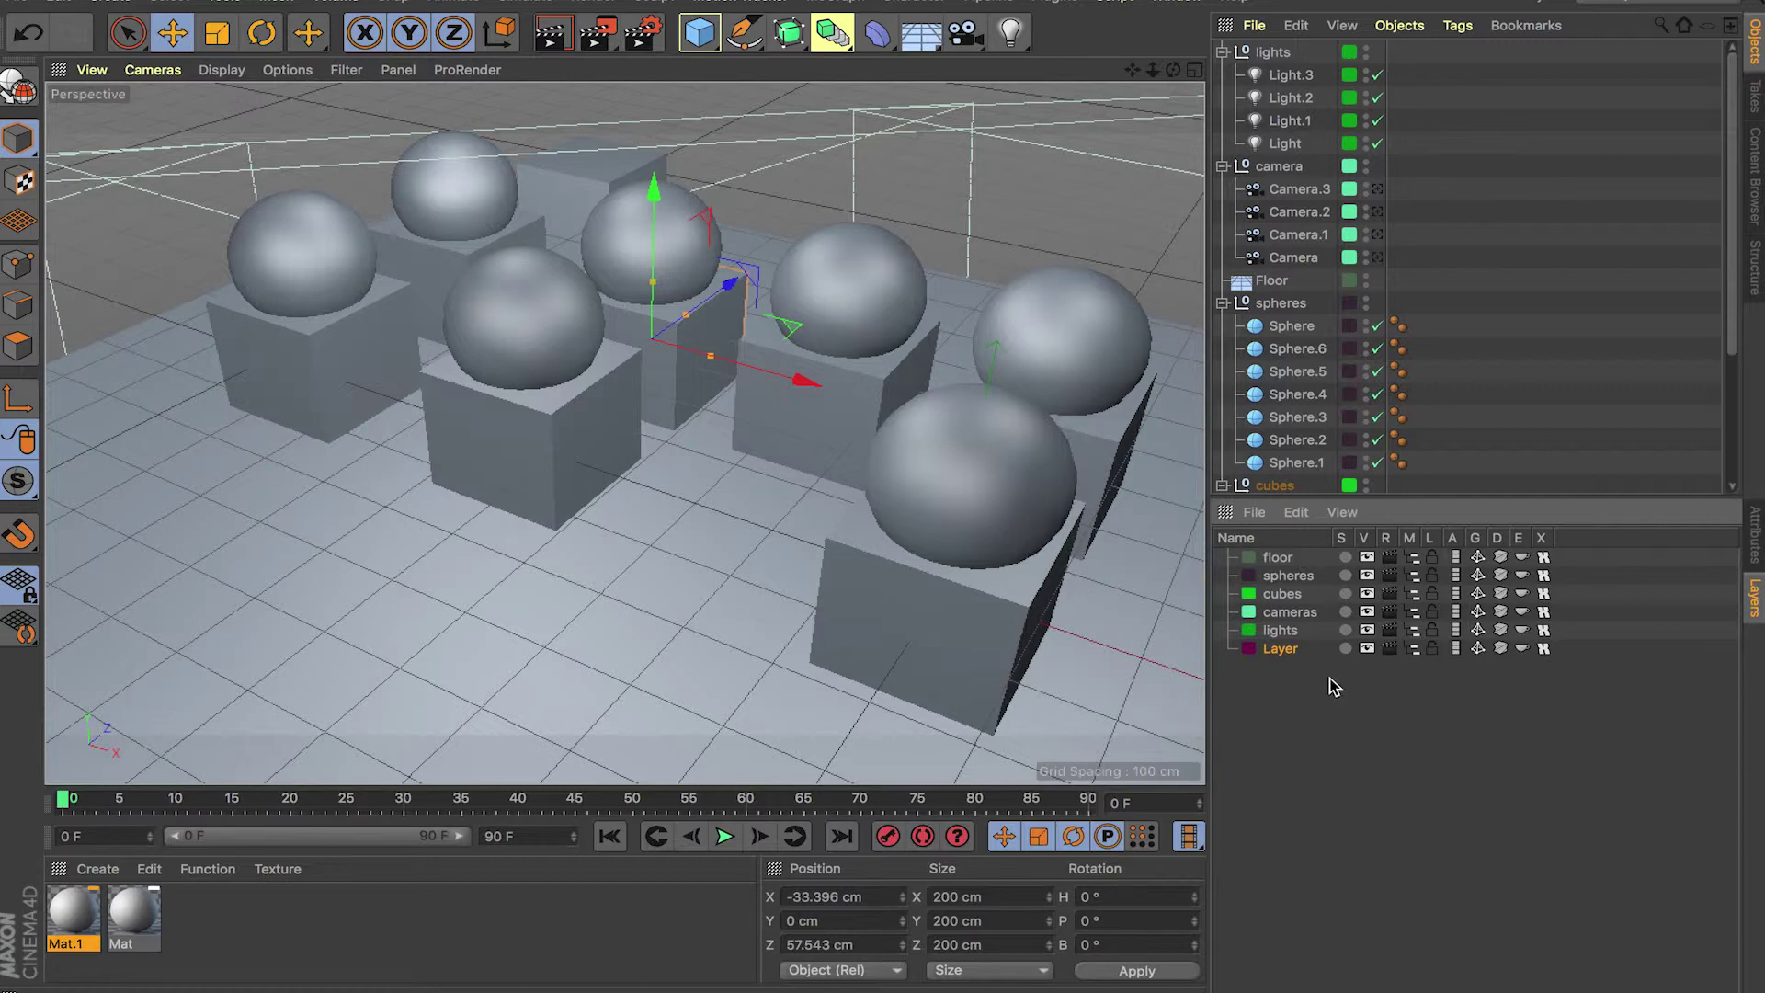
pyautogui.doubleClick(1280, 648)
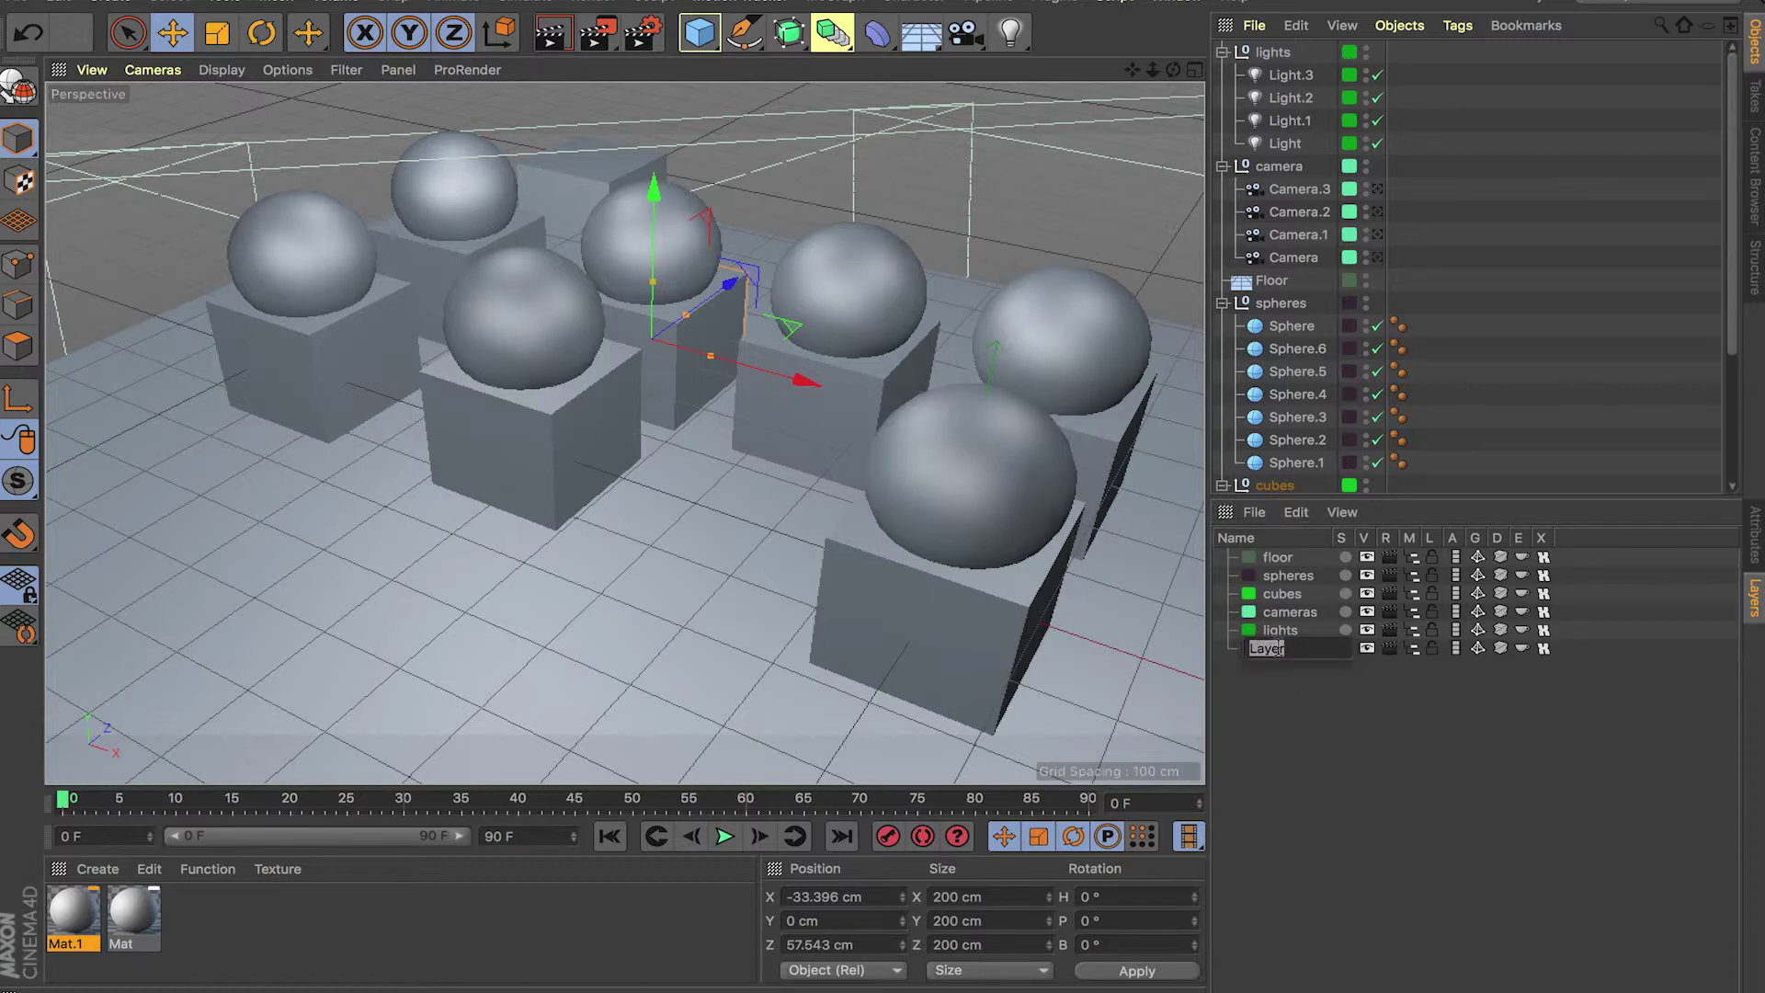
pyautogui.write('cone')
pyautogui.click(1286, 674)
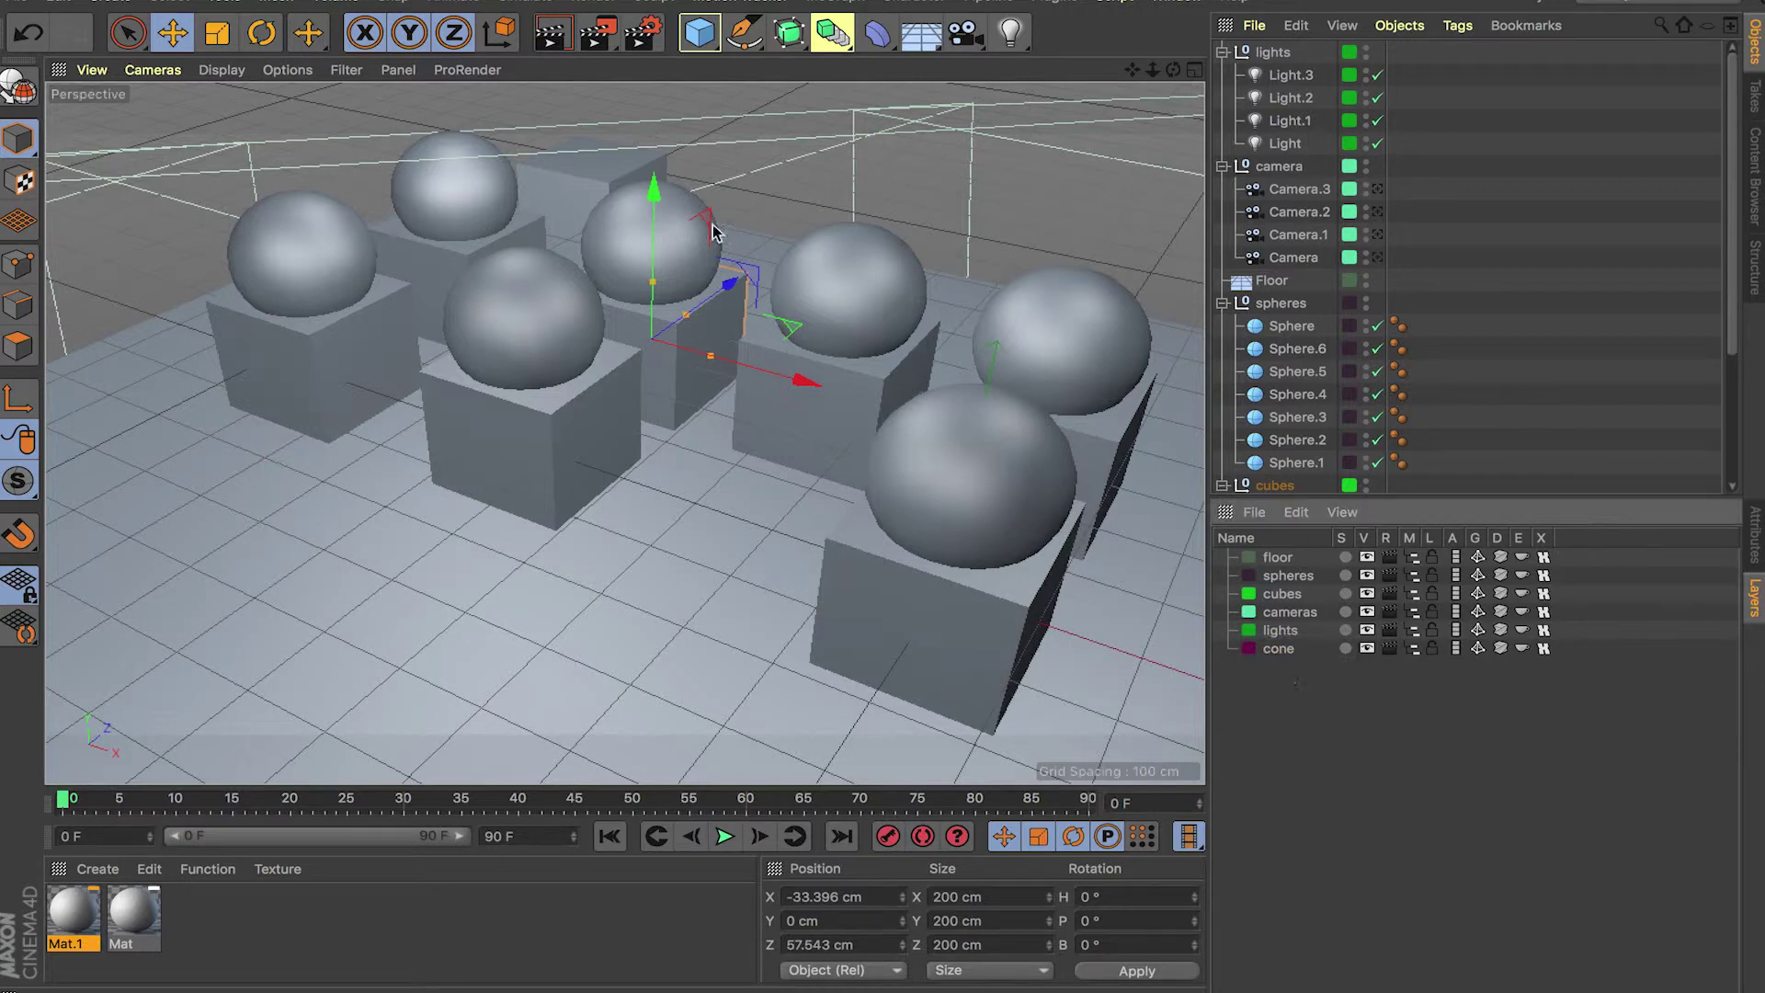
pyautogui.click(704, 44)
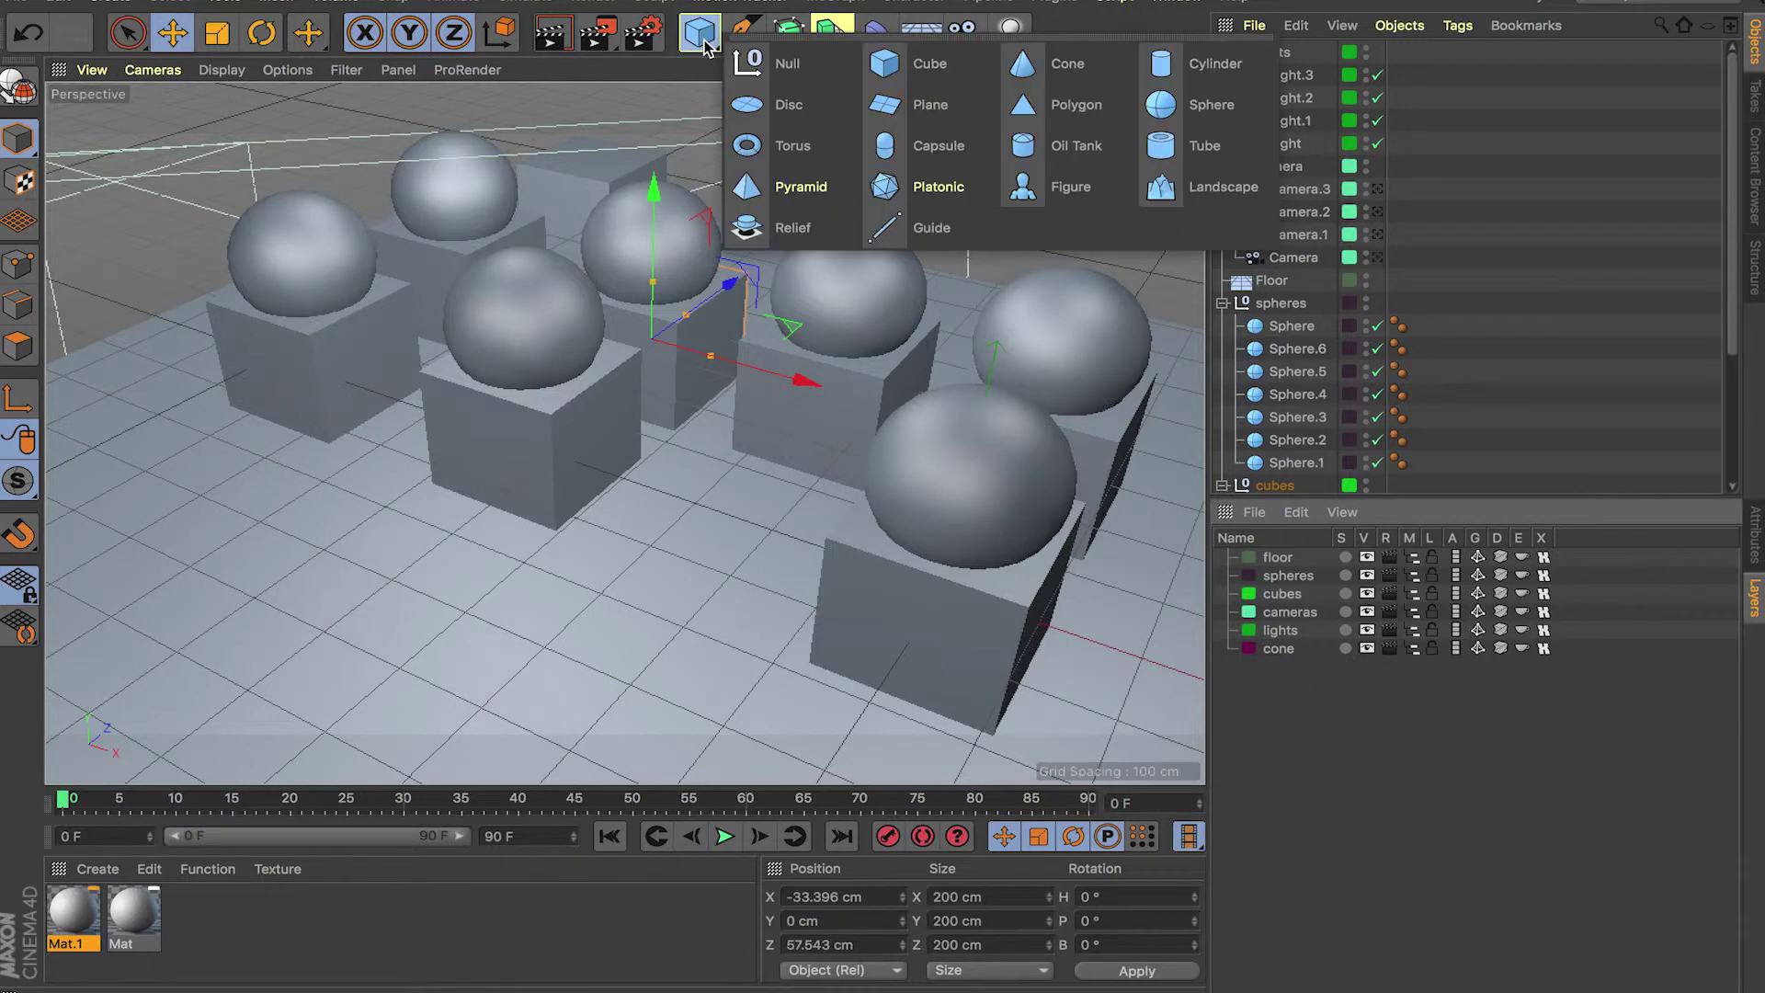
# Step: Add a Cone, move it left among the cubes, and assign it to the cone layer
pyautogui.click(1057, 66)
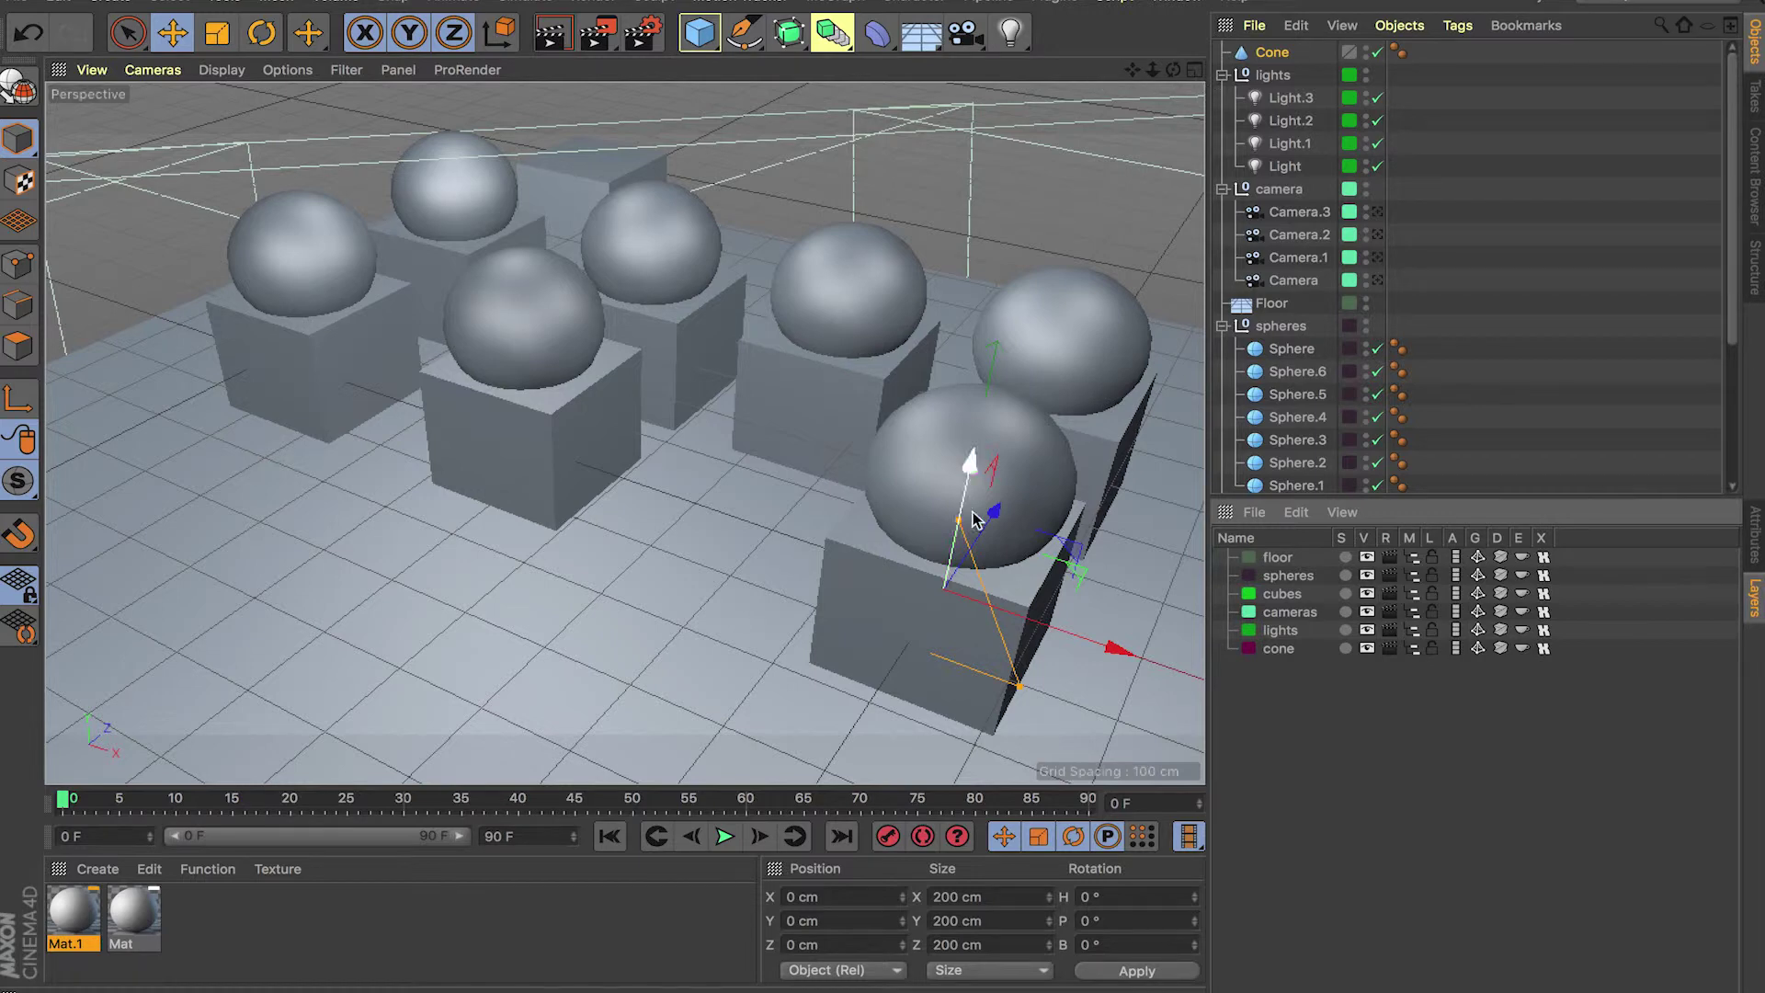
pyautogui.scroll(-3, 1098, 644)
pyautogui.moveTo(1099, 644); pyautogui.dragTo(914, 585)
pyautogui.click(1350, 53)
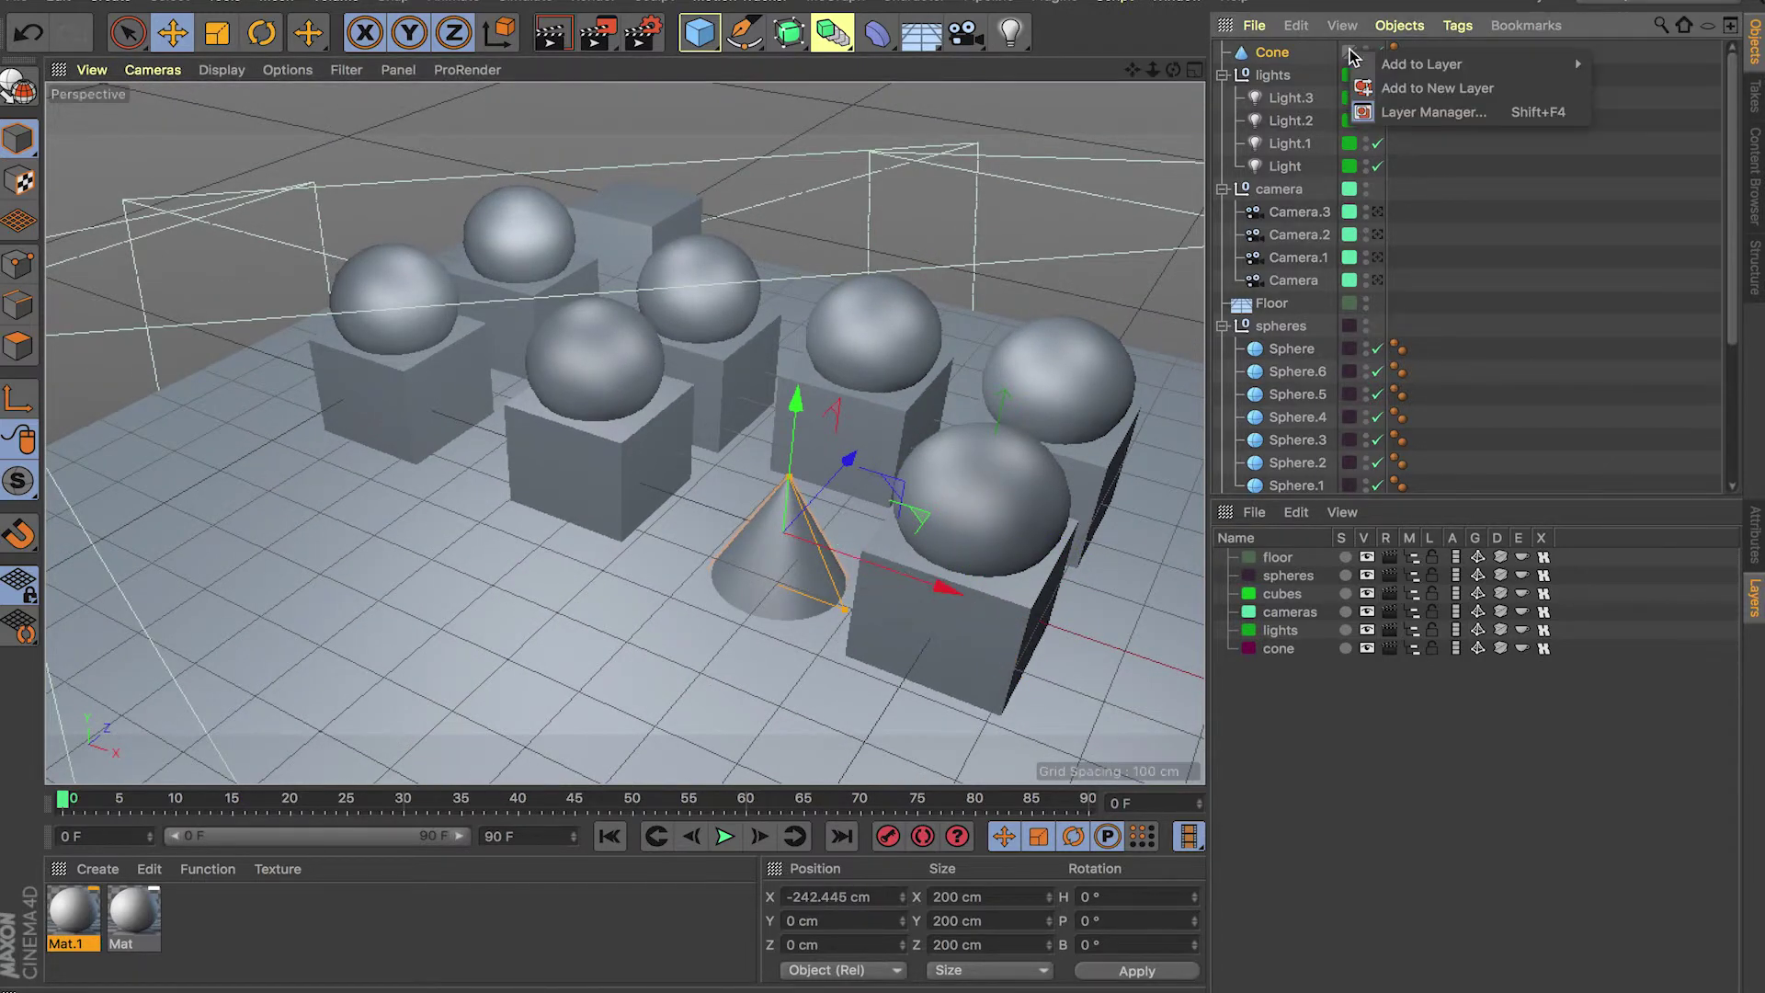
pyautogui.moveTo(1563, 65)
pyautogui.click(1646, 184)
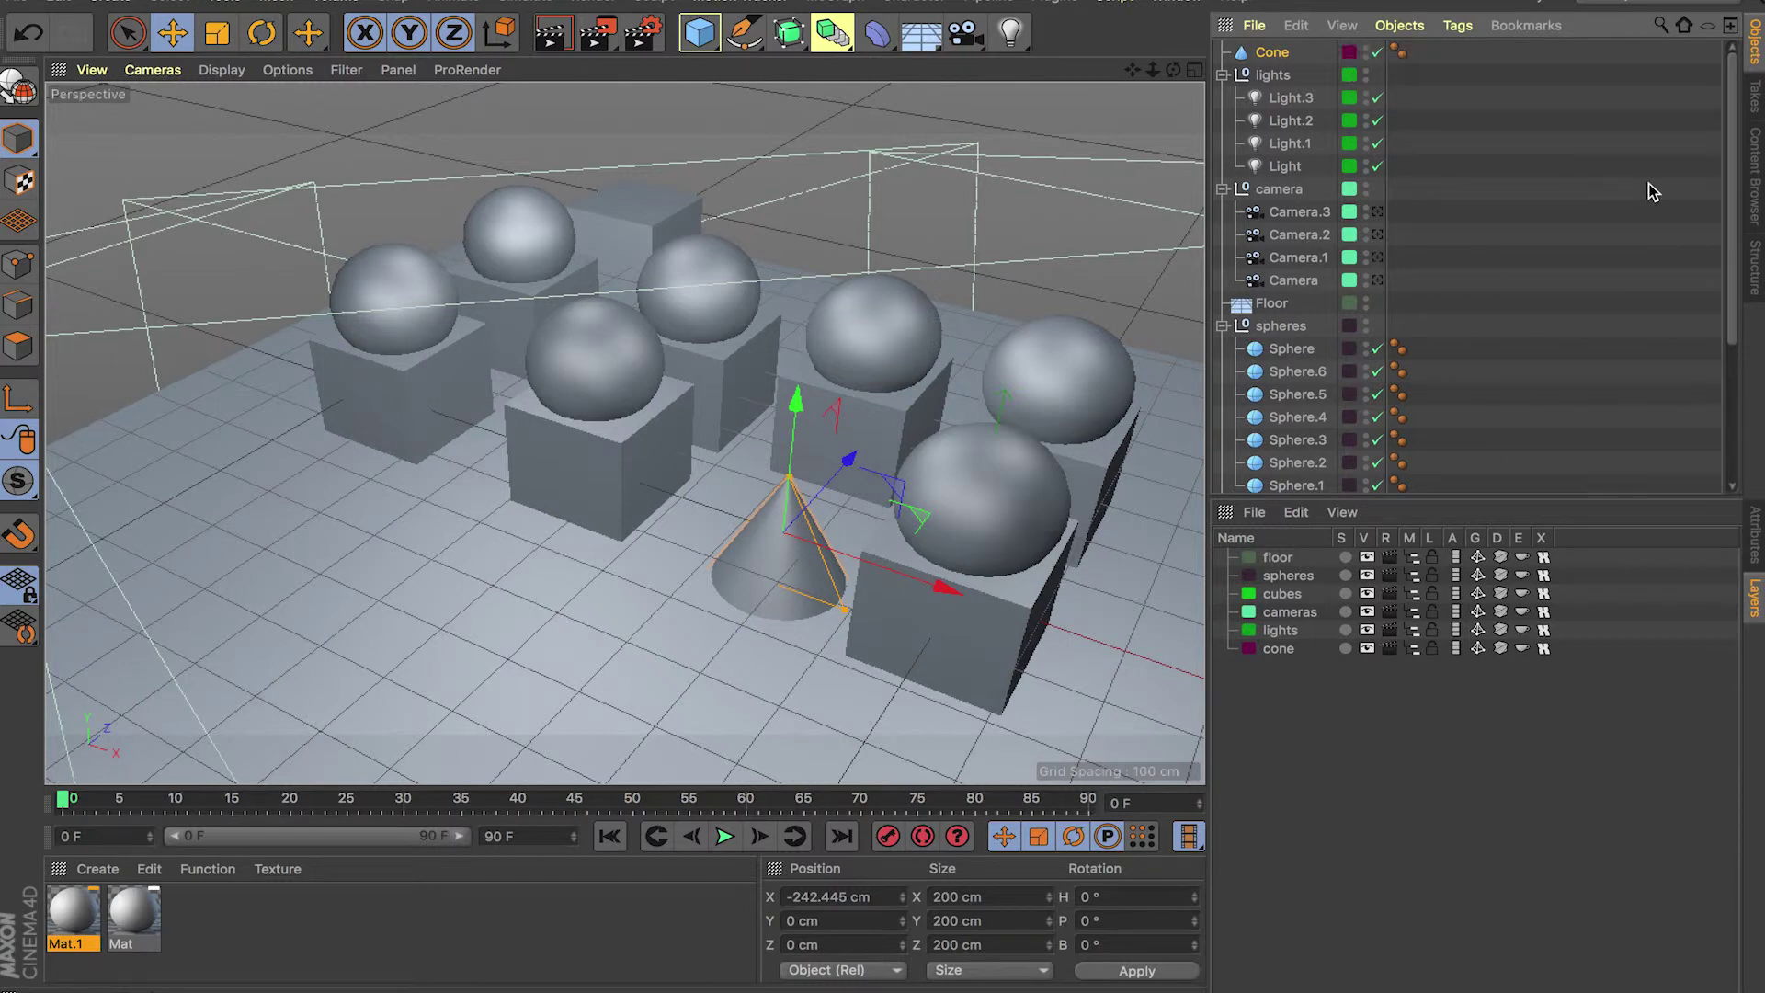
# Step: Toggle the cone layer's viewport visibility off and back on, leaving the Cone's layer unchanged
pyautogui.click(1370, 649)
pyautogui.click(1372, 649)
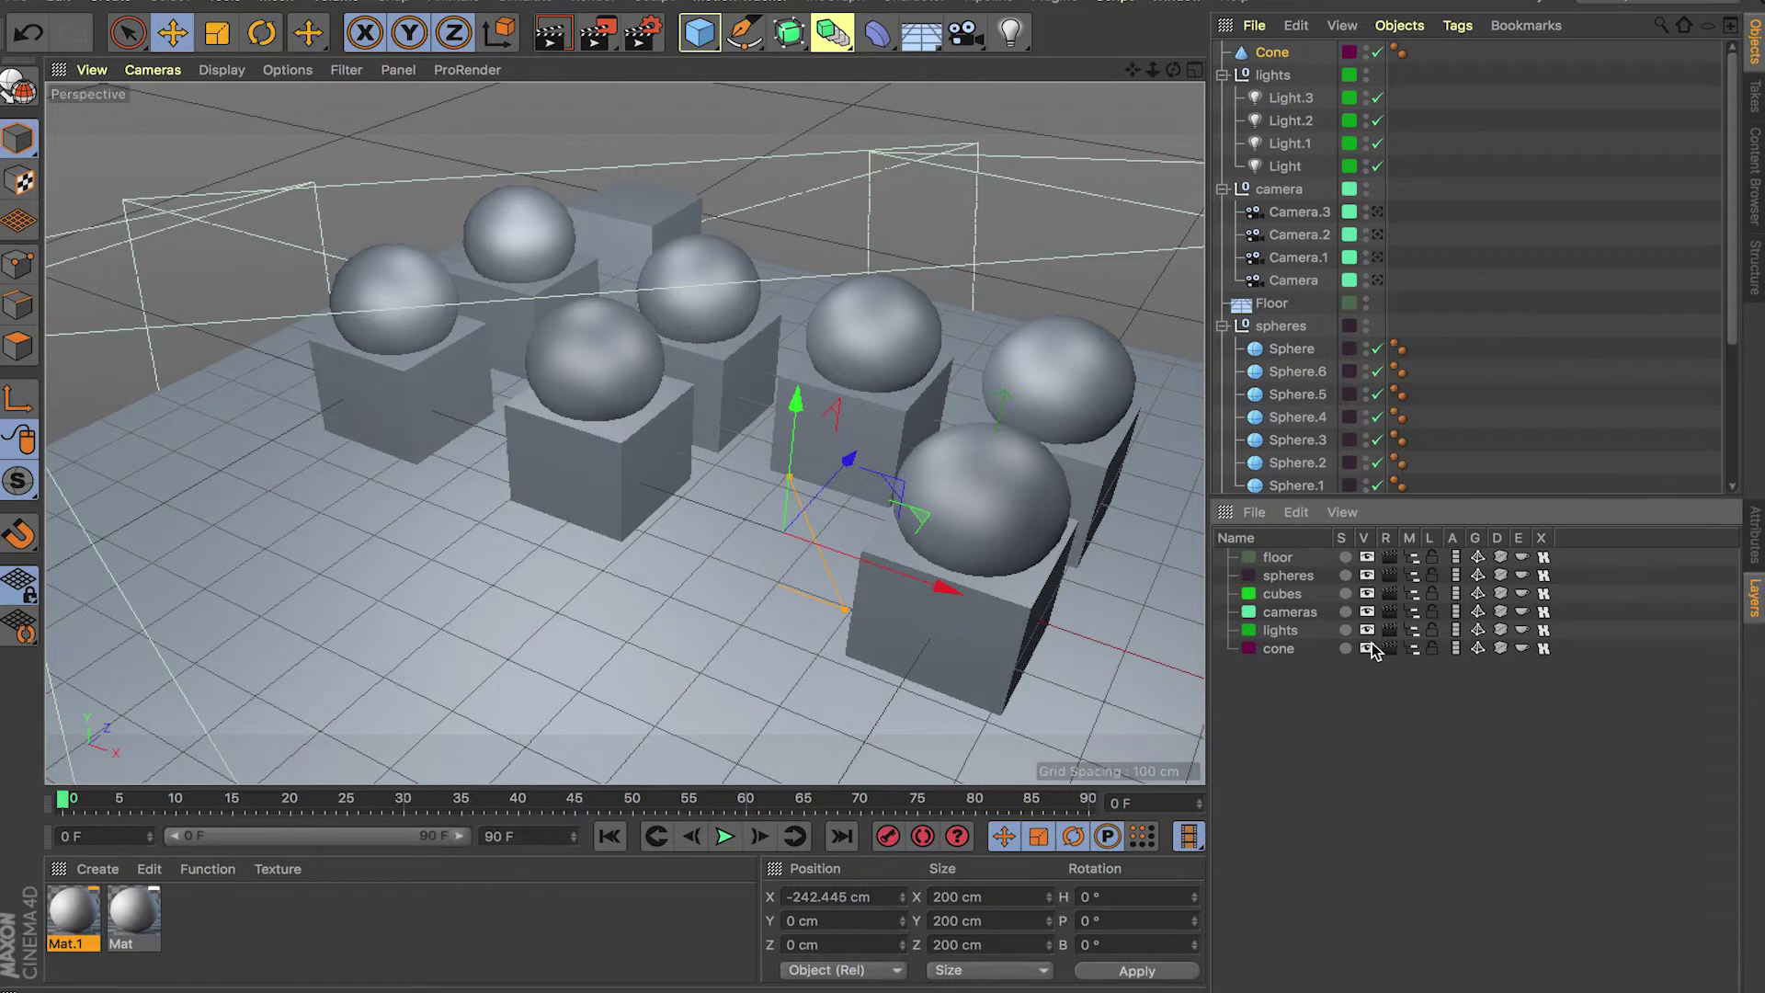
pyautogui.click(1350, 53)
pyautogui.moveTo(1414, 67)
pyautogui.click(1260, 53)
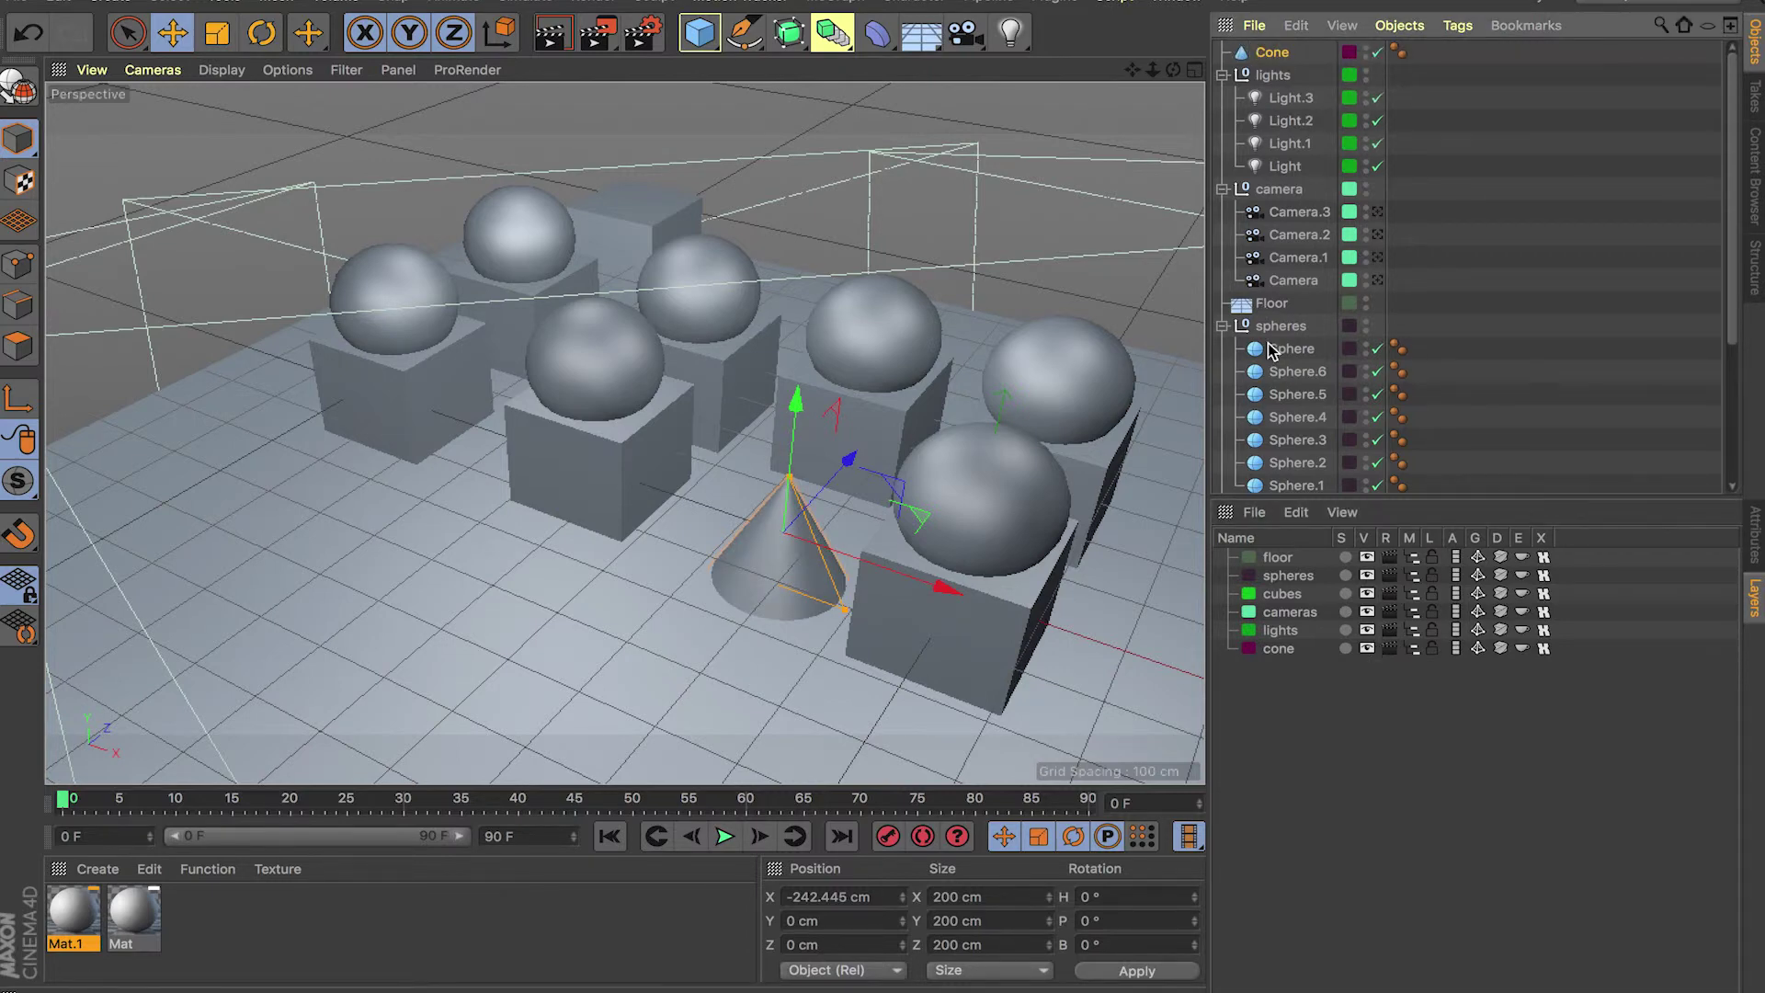
# Step: Select the lights group and the individual lights, then bring up the layer File menu
pyautogui.click(1274, 77)
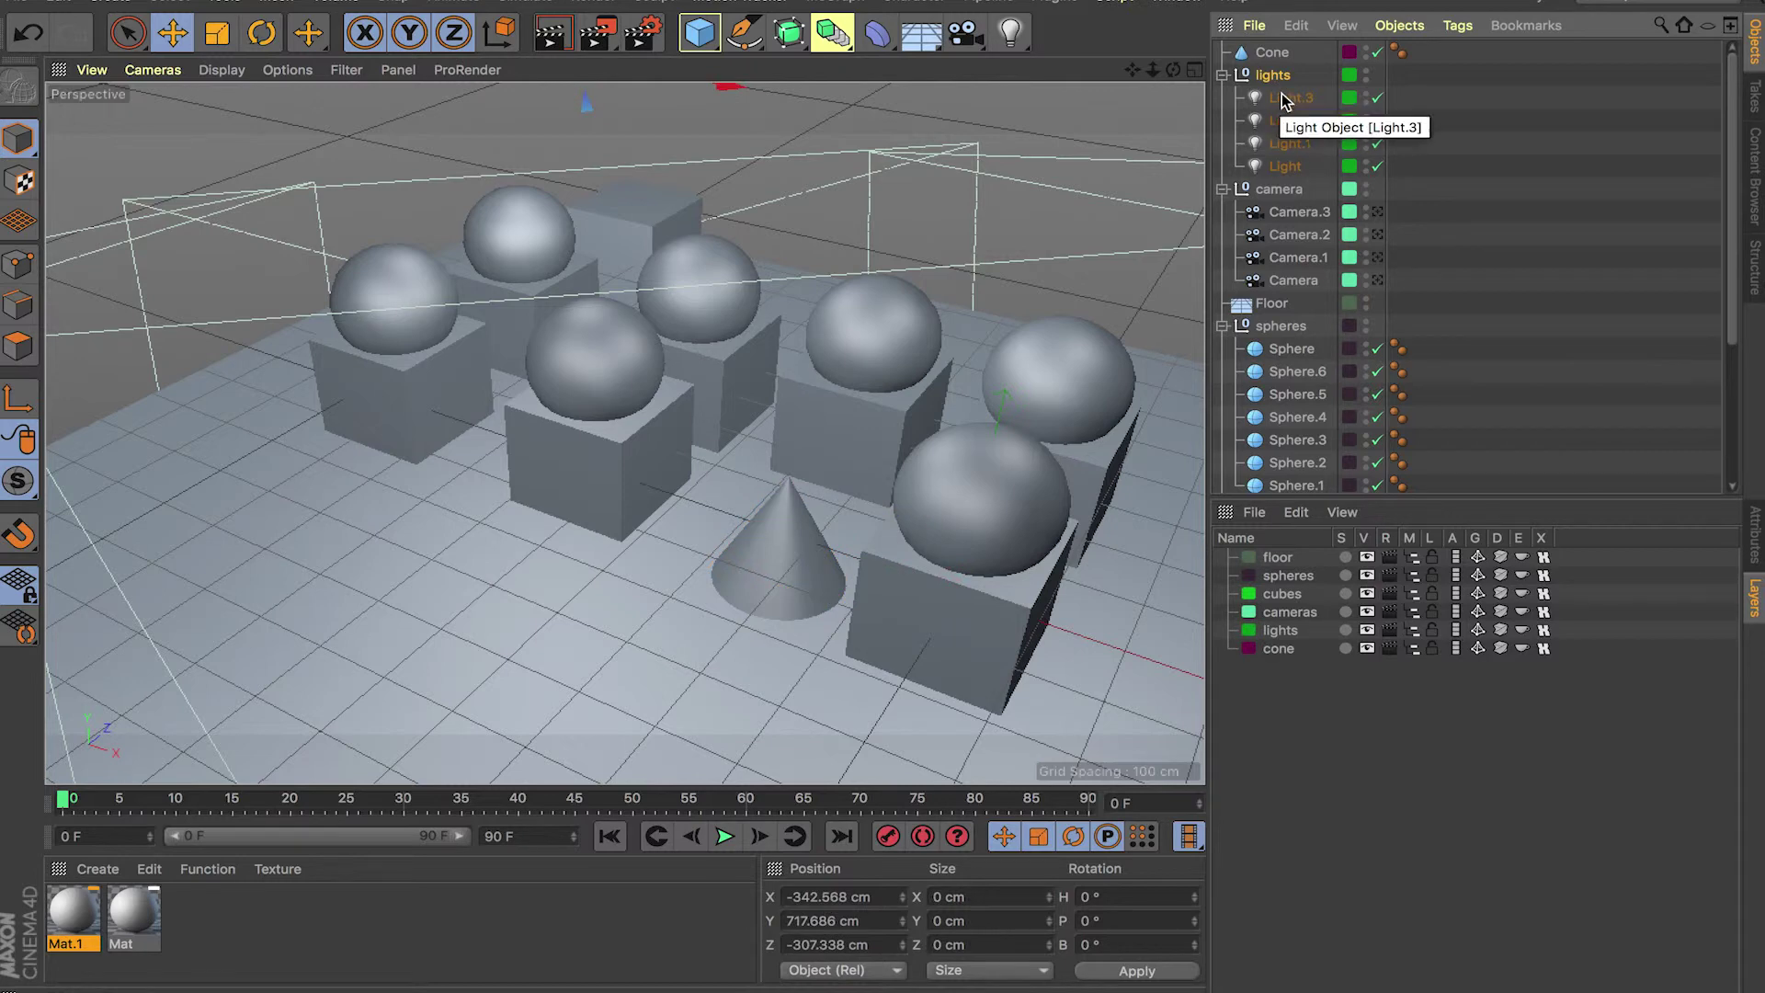
pyautogui.keyDown('shift'); pyautogui.click(1285, 168); pyautogui.keyUp('shift')
pyautogui.click(1254, 512)
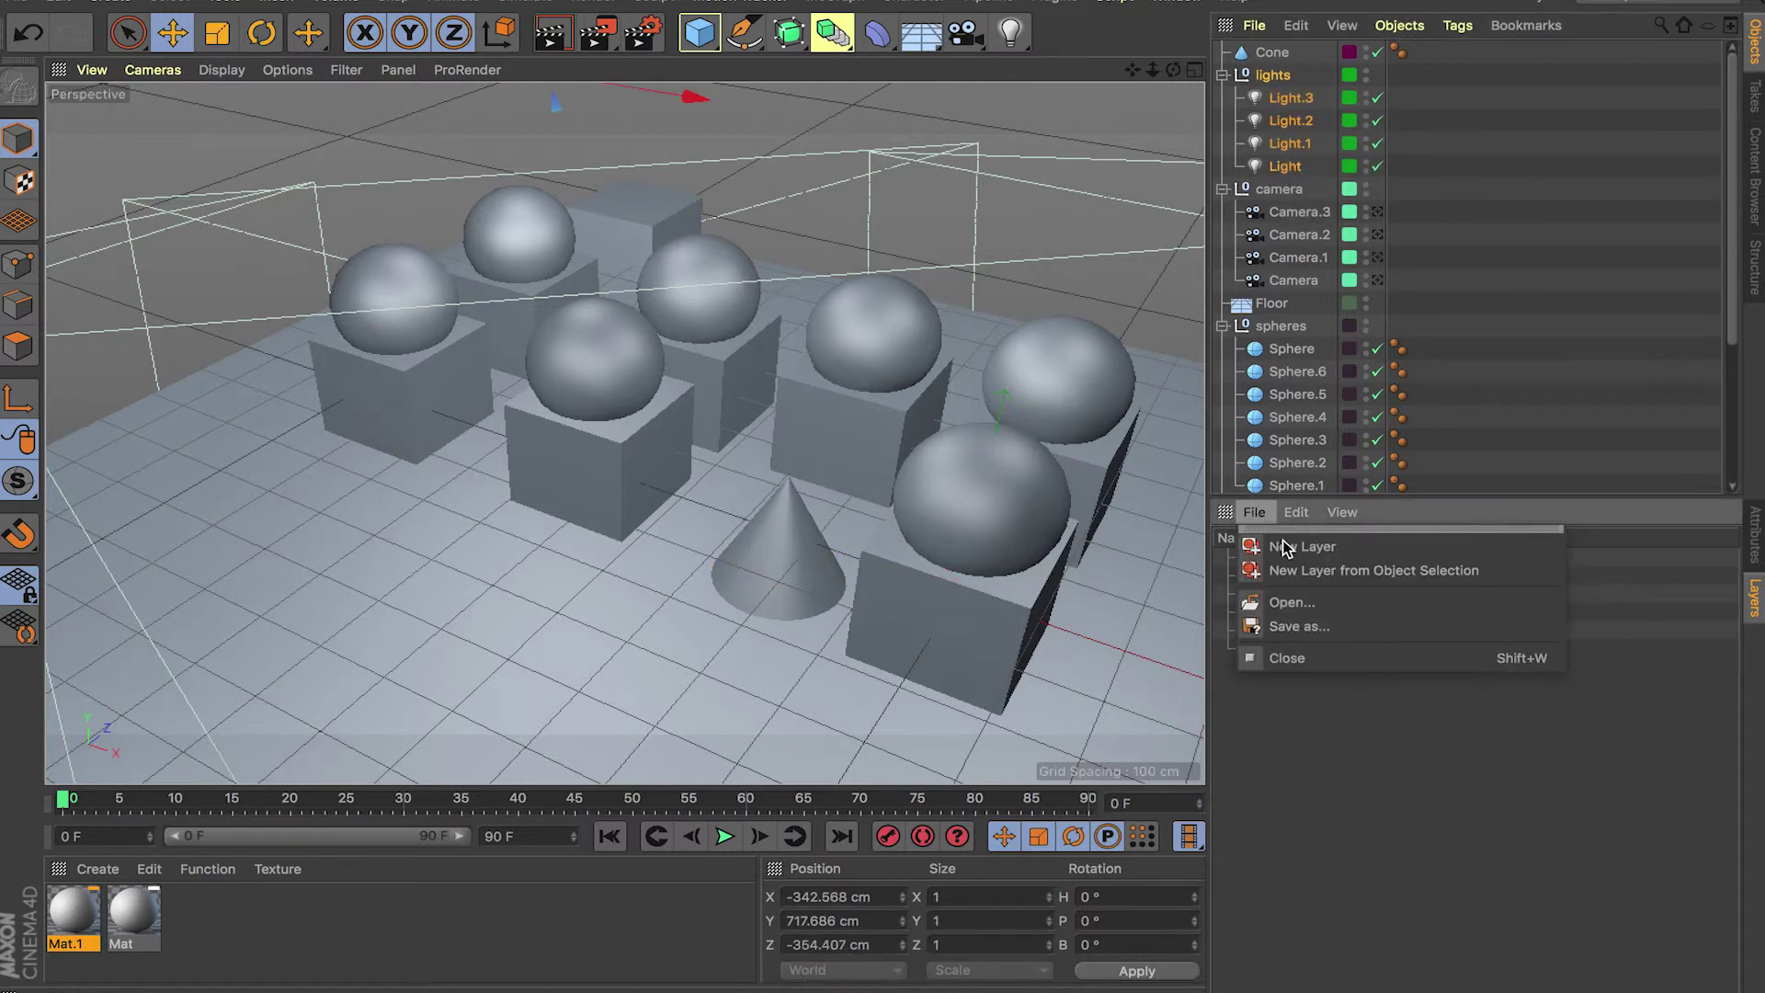